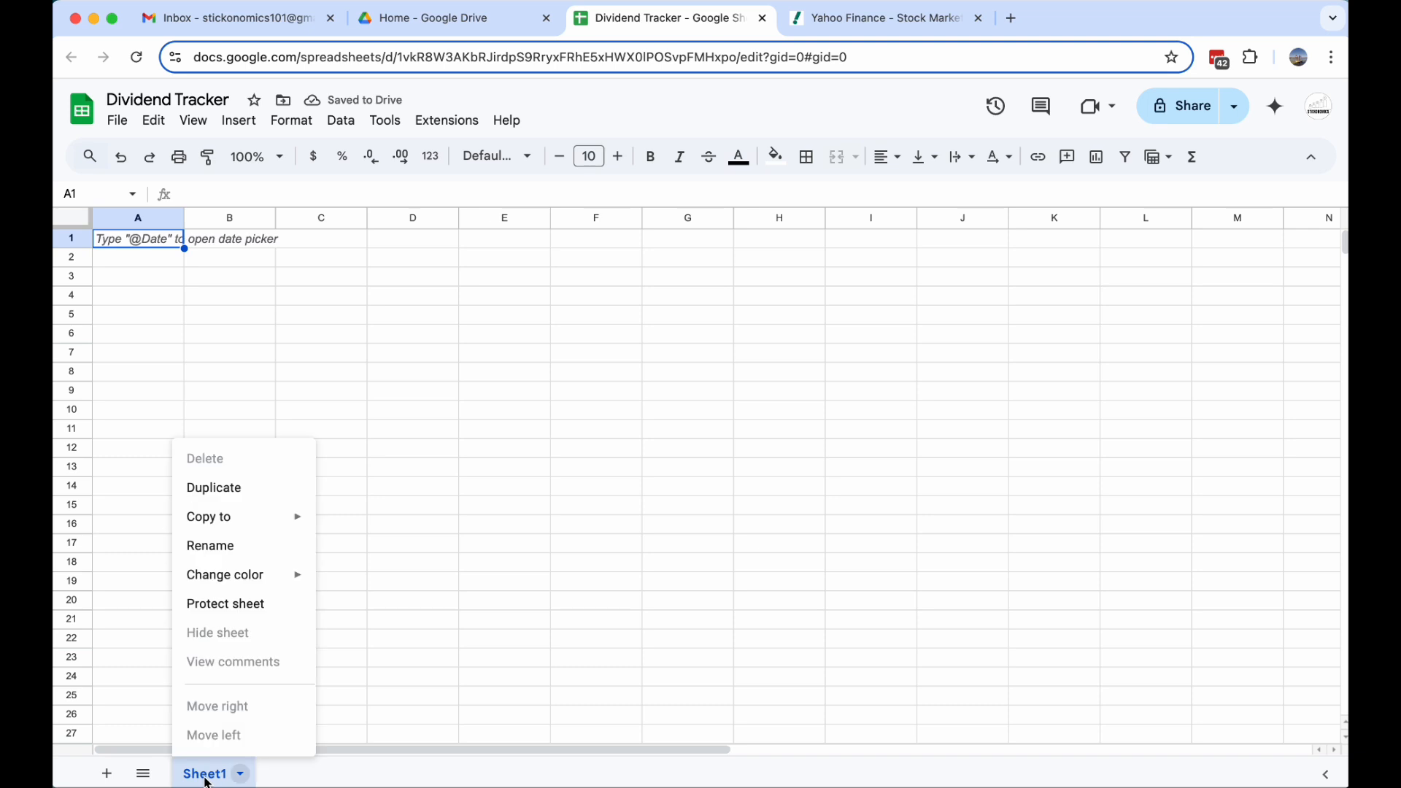
- Rename the sheet as Holdings Overview
{"action": "left_click", "coordinate": [234, 546]}
{"action": "type", "text": "Holdings Overview"}
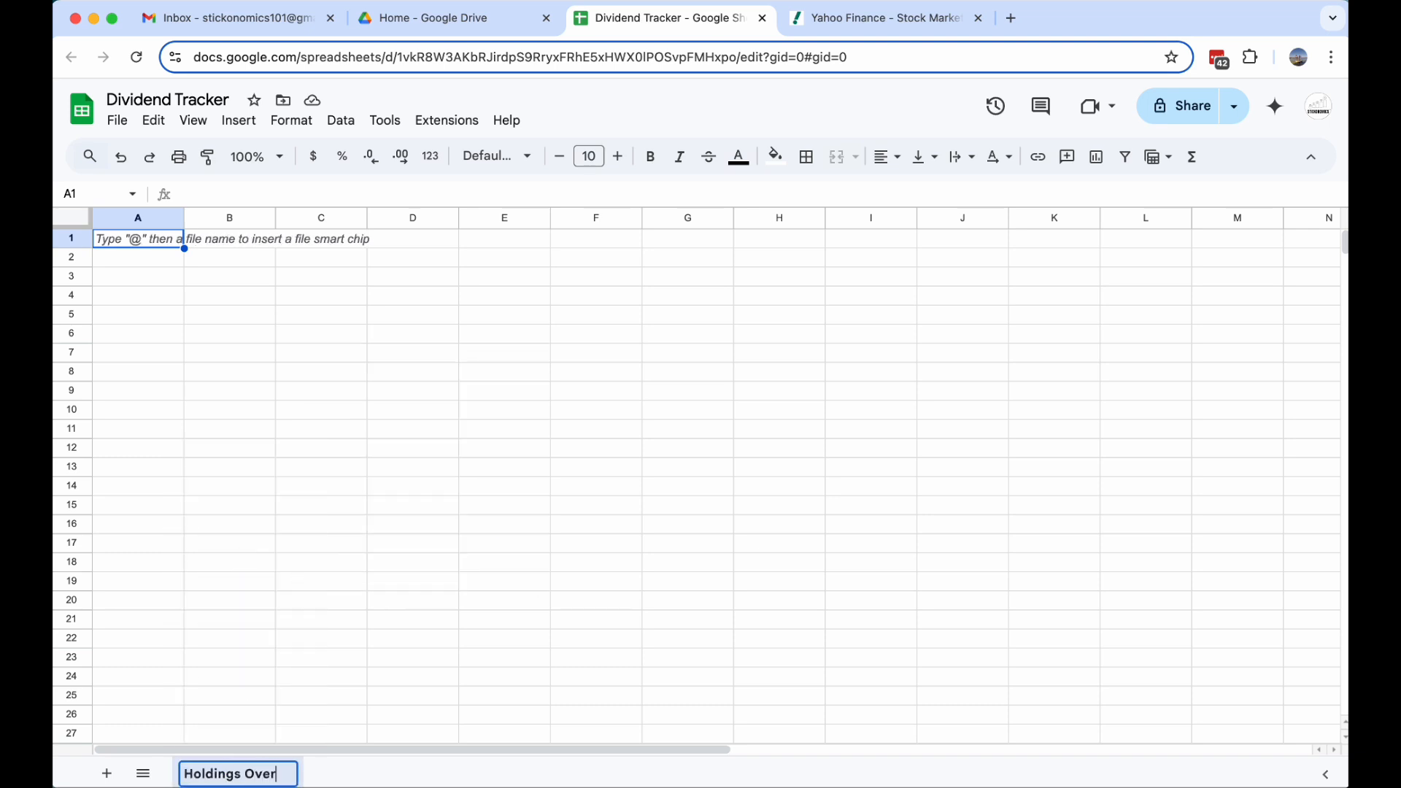
{"action": "key", "text": "Return"}
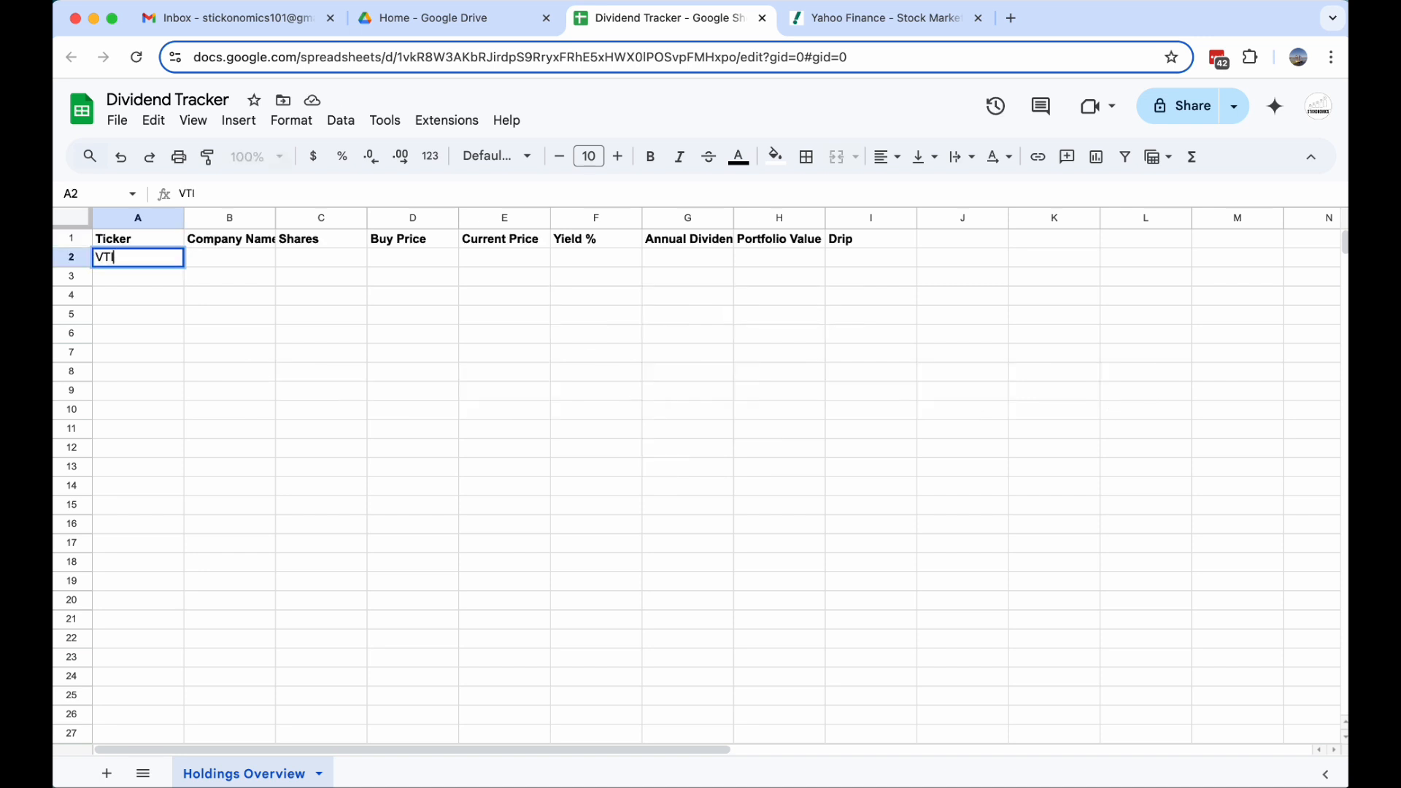
- Enter Vanguard Total Market as the company name for VTI in B2 and fit column B's width to its content
{"action": "key", "text": "Tab"}
{"action": "type", "text": "Vanguard Total Market"}
{"action": "key", "text": "Return"}
{"action": "left_click_drag", "start_coordinate": [277, 223], "coordinate": [280, 226]}
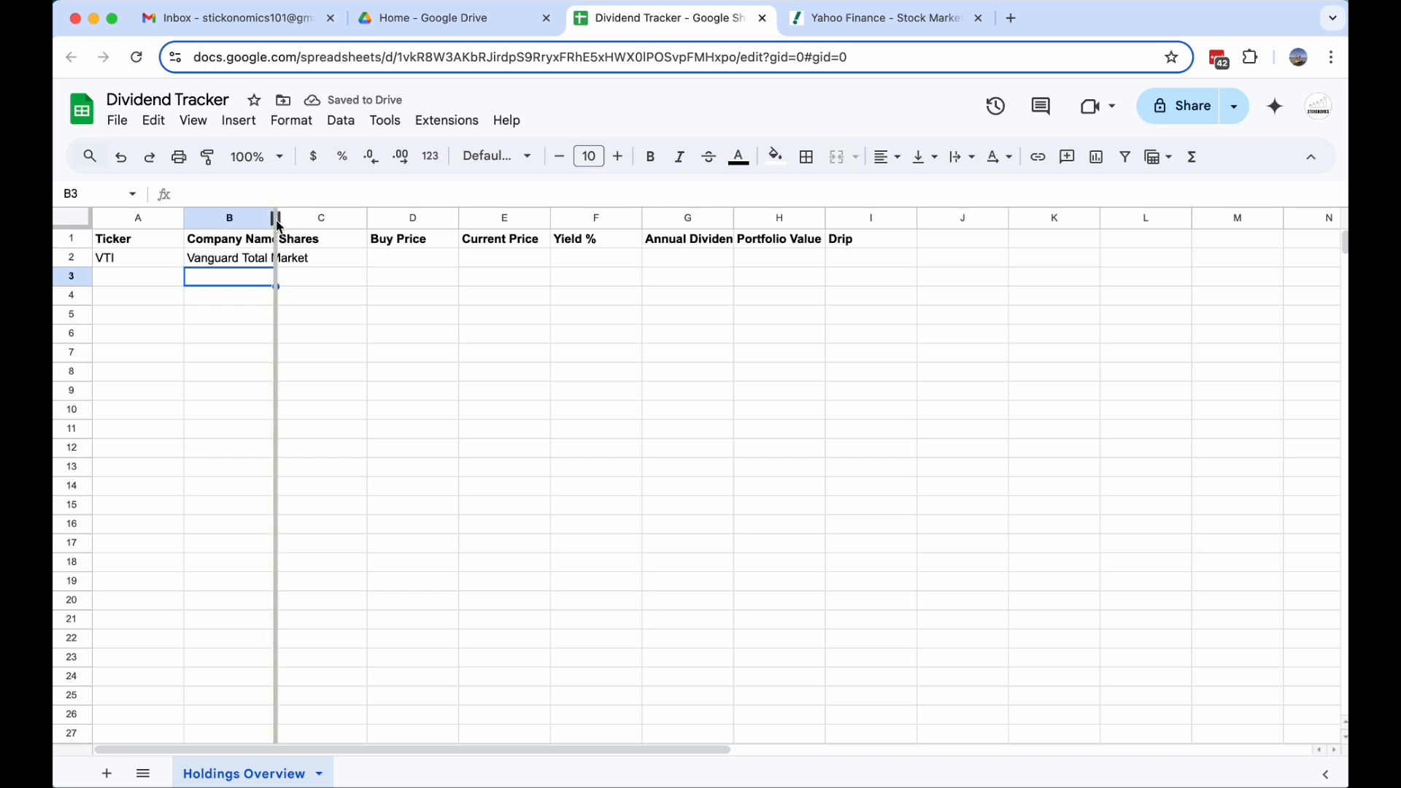
{"action": "double_click", "coordinate": [276, 223]}
- Enter 10 shares and a buy price of $200 for VTI in C2 and D2
{"action": "left_click", "coordinate": [361, 261]}
{"action": "type", "text": "10"}
{"action": "key", "text": "Return"}
{"action": "key", "text": "Right"}
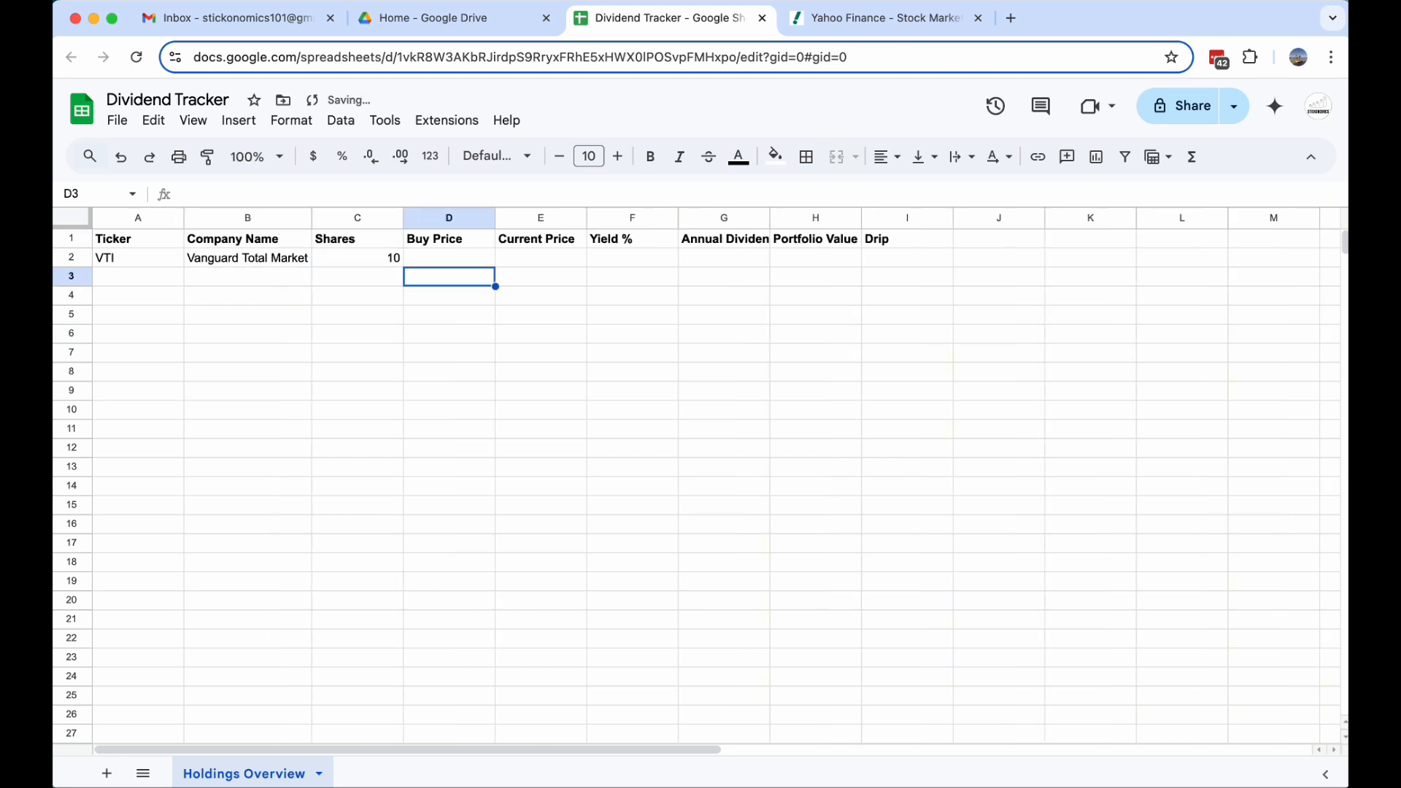
{"action": "key", "text": "Up"}
{"action": "type", "text": "$200"}
{"action": "key", "text": "Tab"}
- Fetch VTI's current price in E2 with the formula =GOOGLEFINANCE("VTI","Price")
{"action": "key", "text": "Up"}
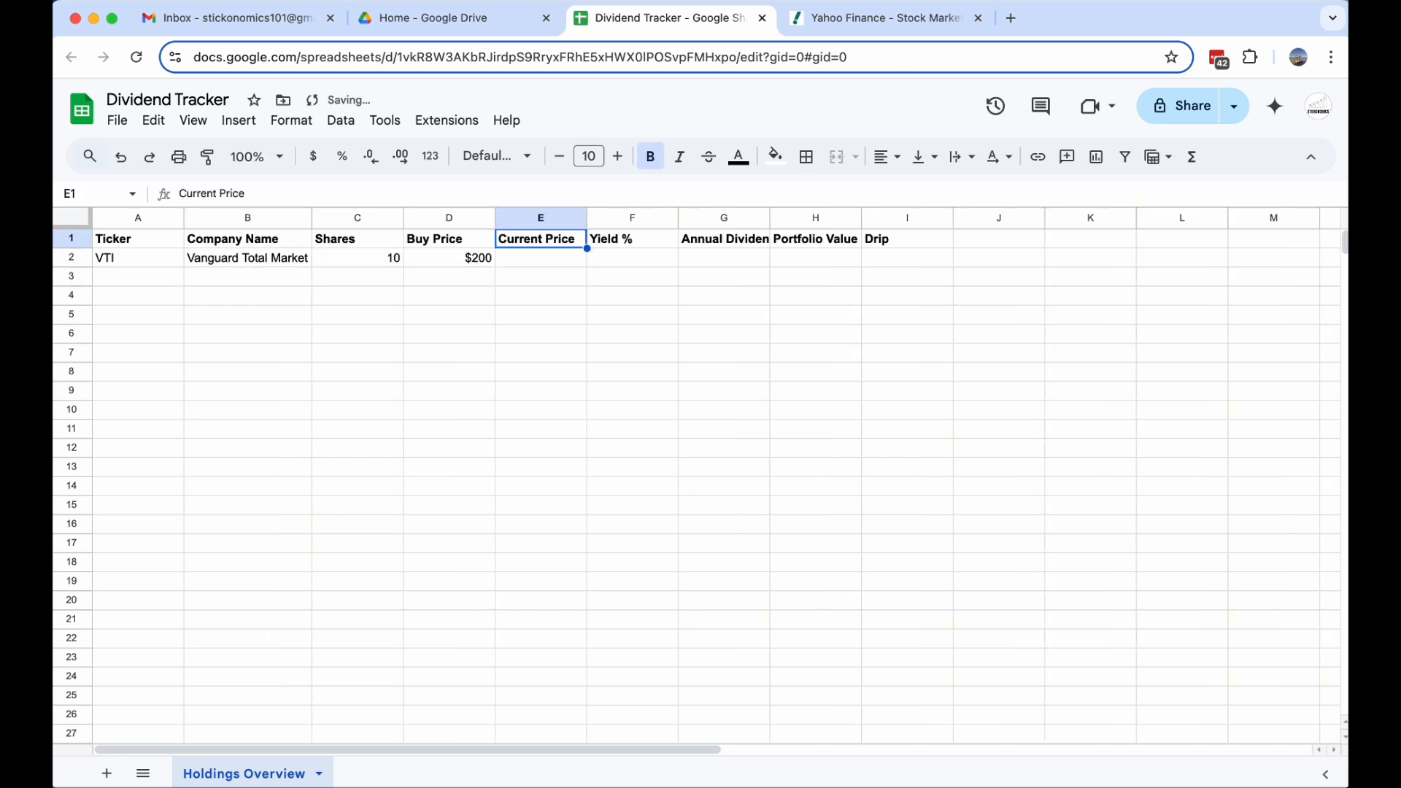
{"action": "key", "text": "Down"}
{"action": "type", "text": "=google"}
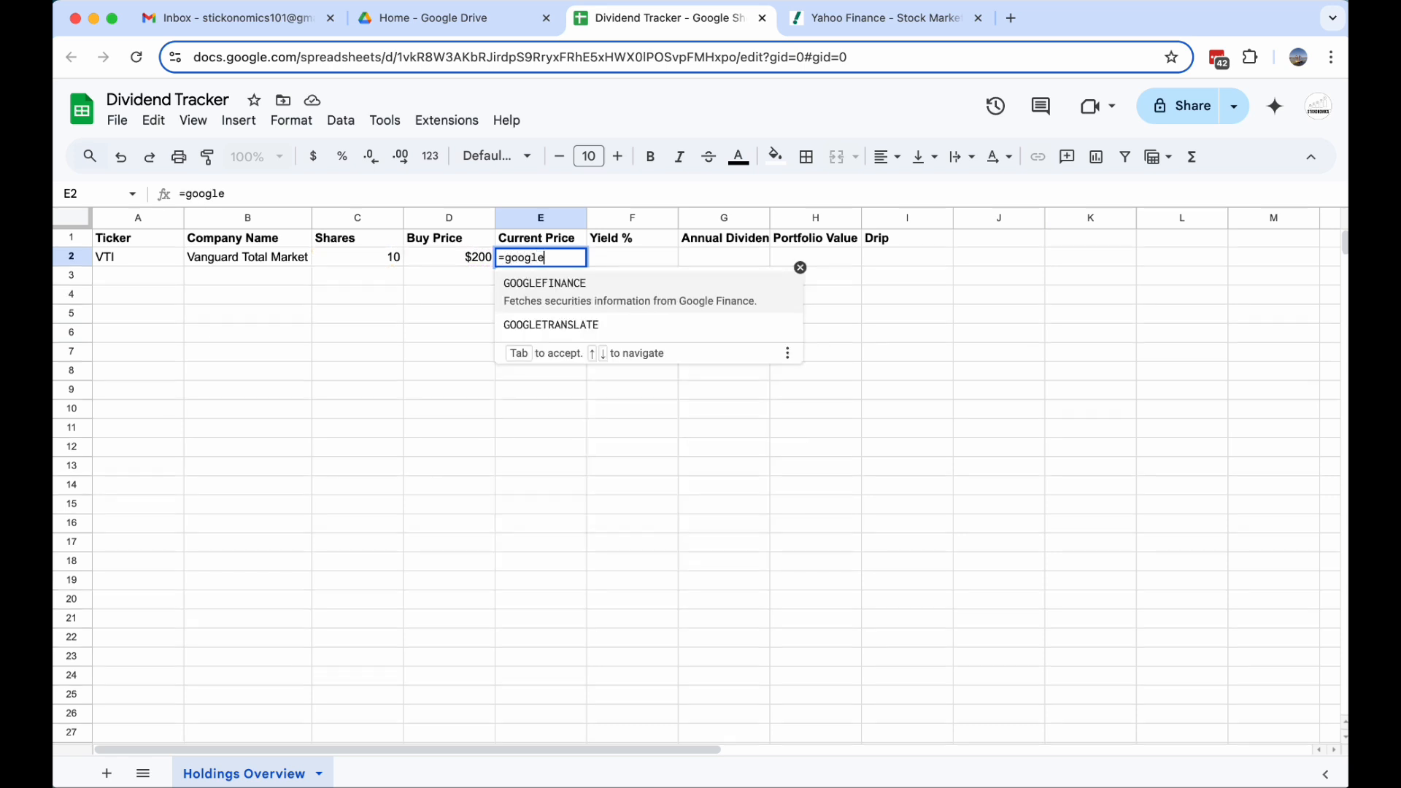
{"action": "left_click", "coordinate": [576, 287]}
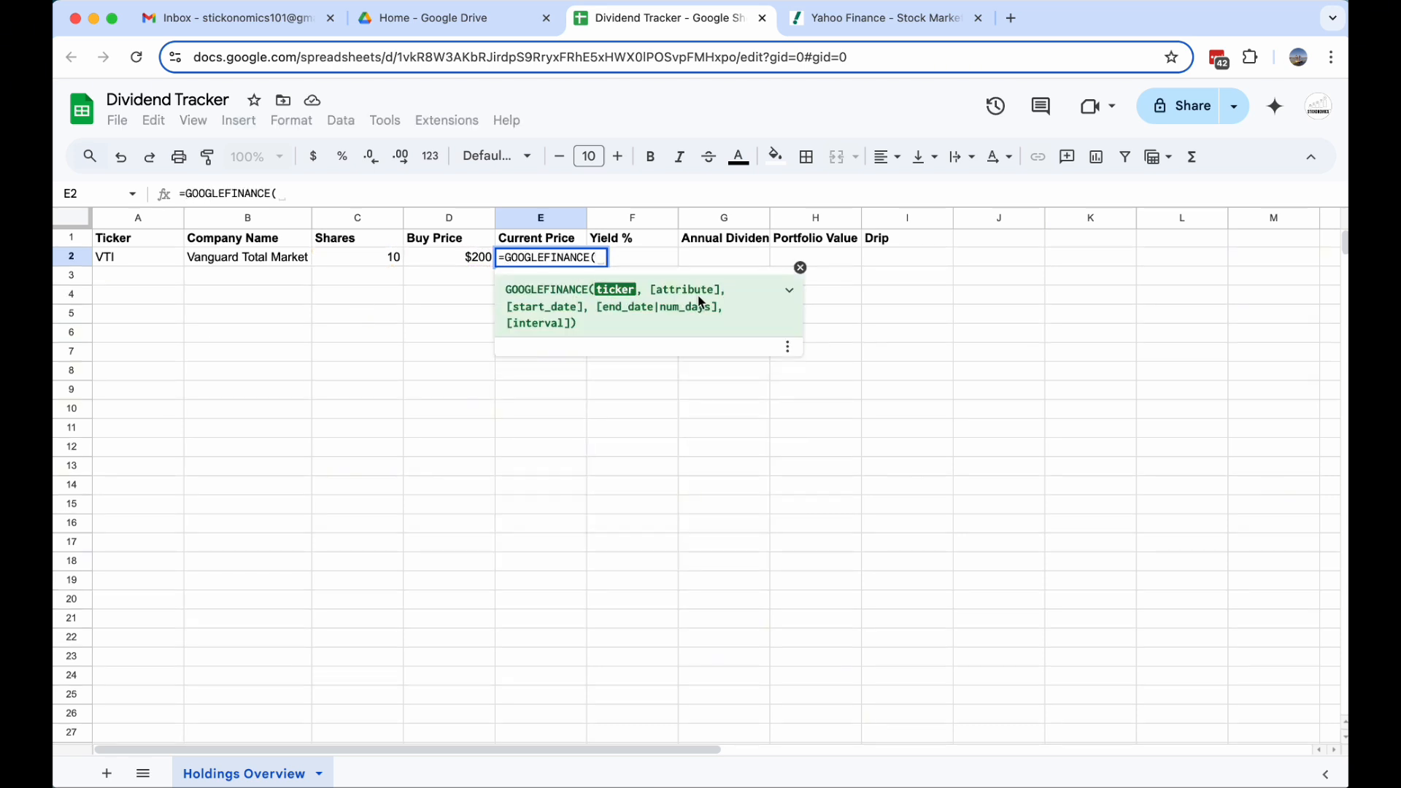
{"action": "type", "text": "\"VTI"}
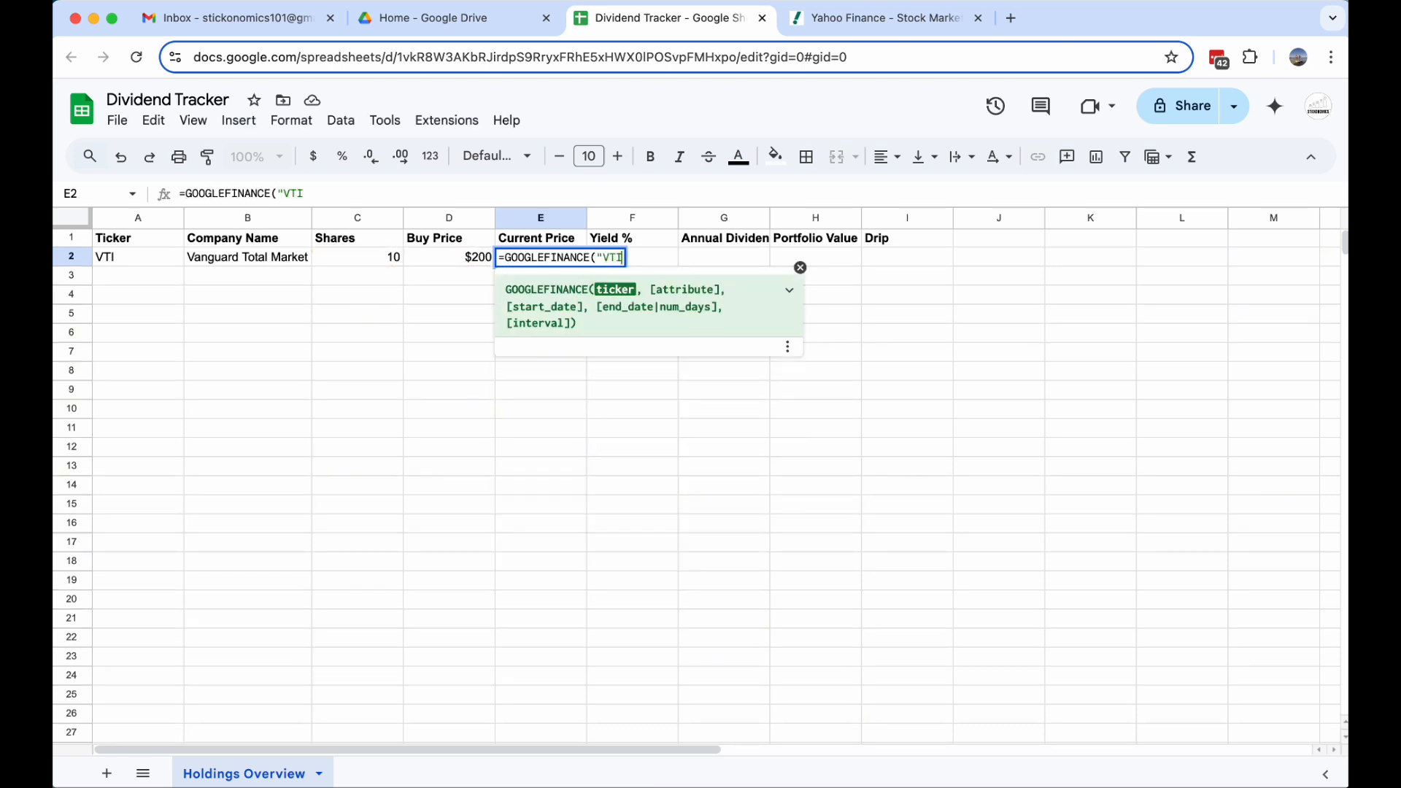
{"action": "type", "text": "\","}
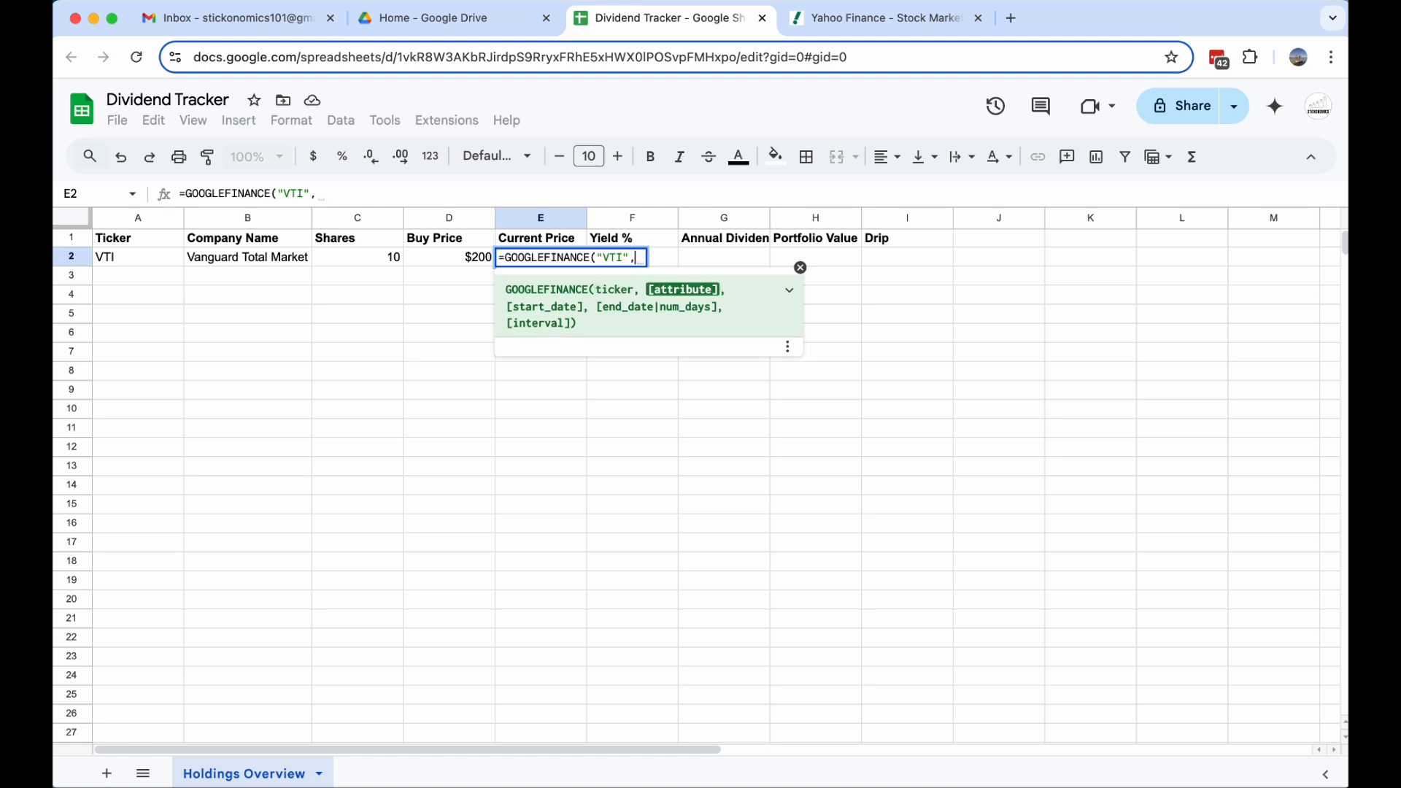
{"action": "type", "text": "\"Price"}
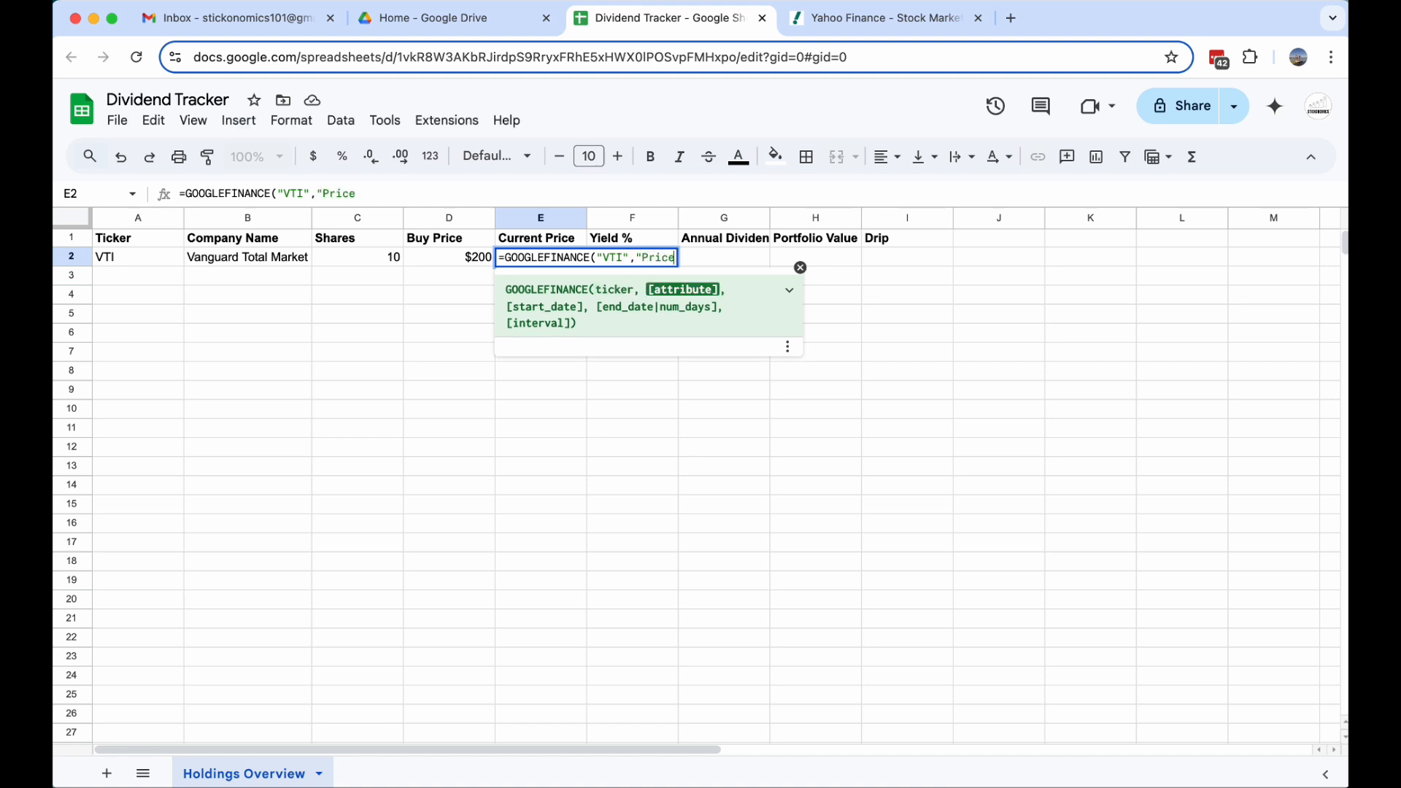
{"action": "type", "text": "\")"}
{"action": "key", "text": "Return"}
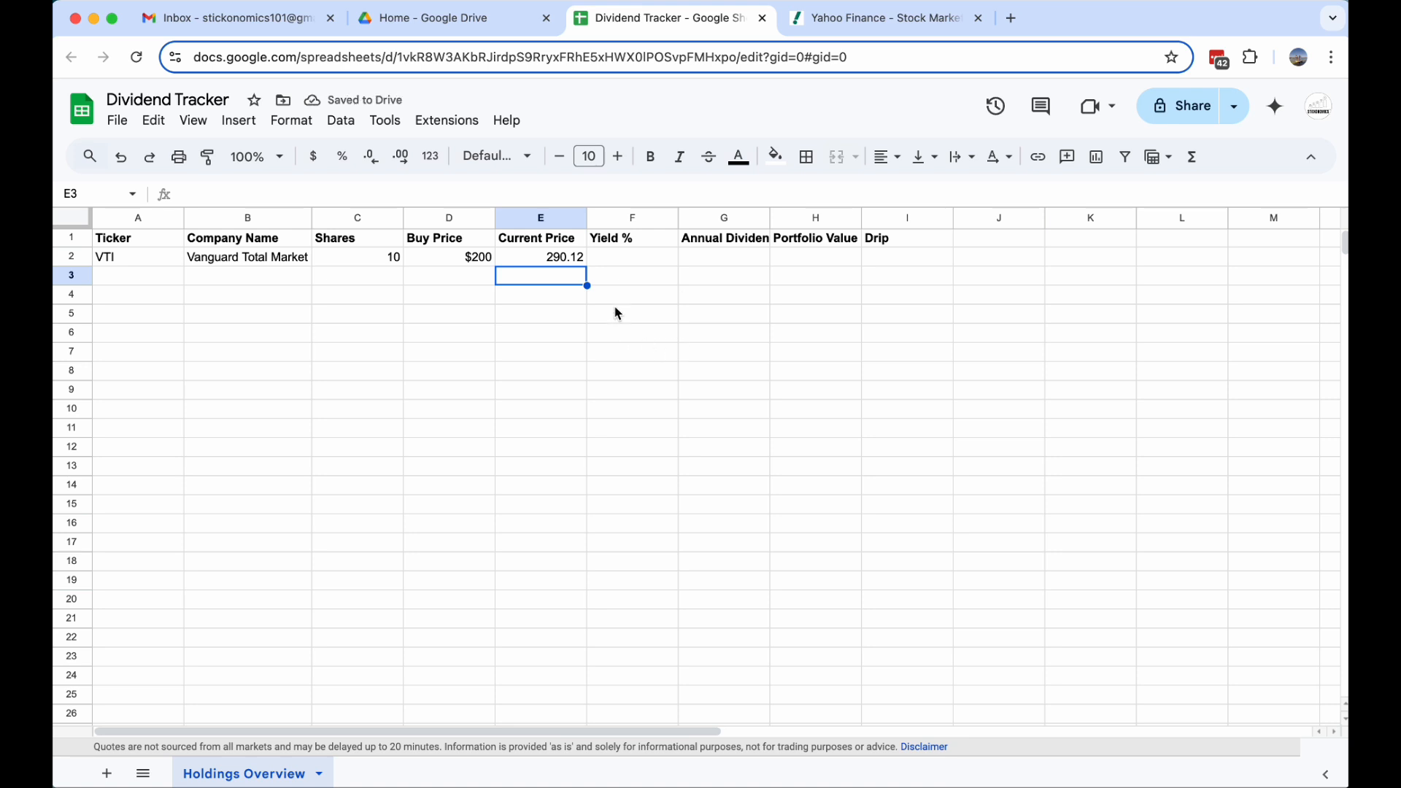
- With the Yield % cell F2 selected, switch to Yahoo Finance and look up the yield of VTI
{"action": "left_click", "coordinate": [636, 259]}
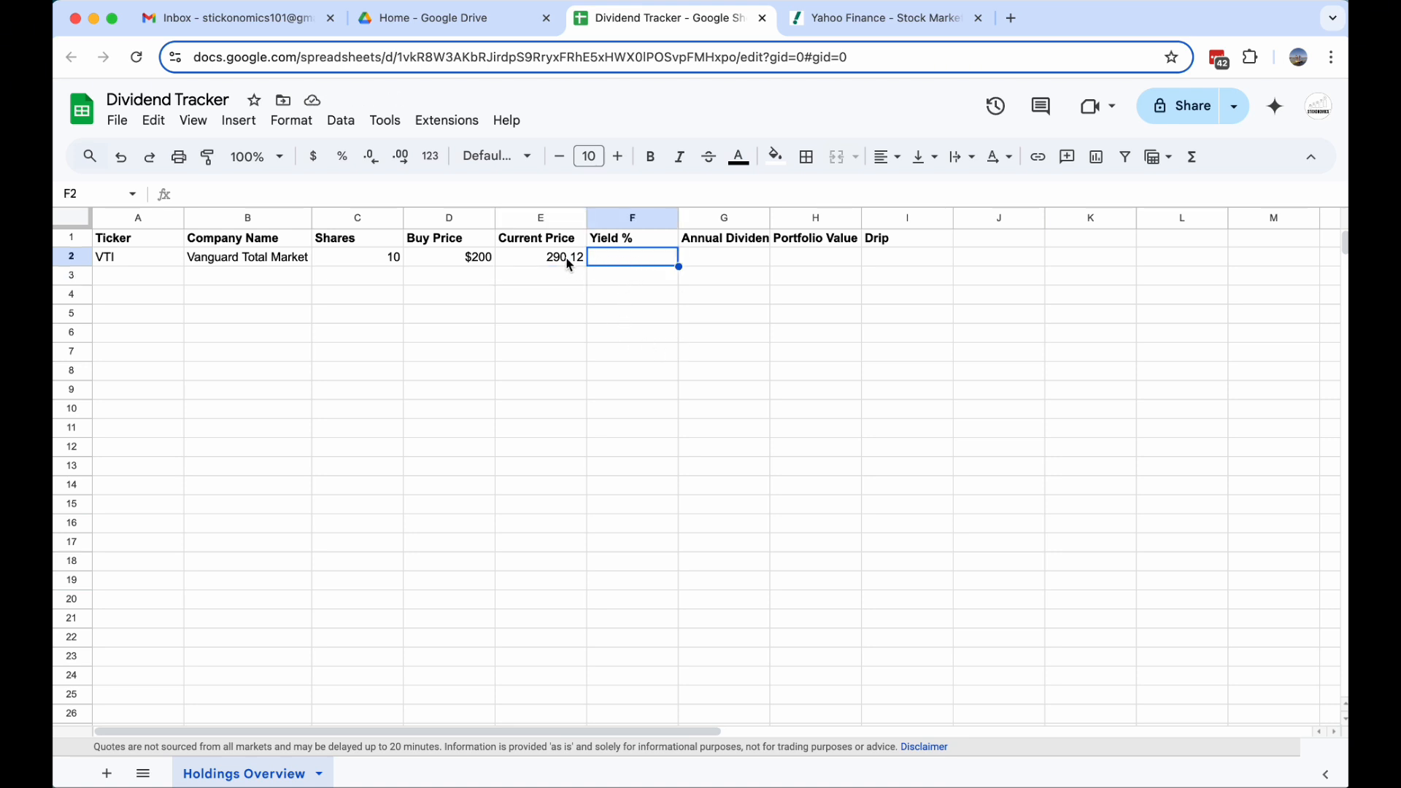
{"action": "left_click", "coordinate": [825, 20]}
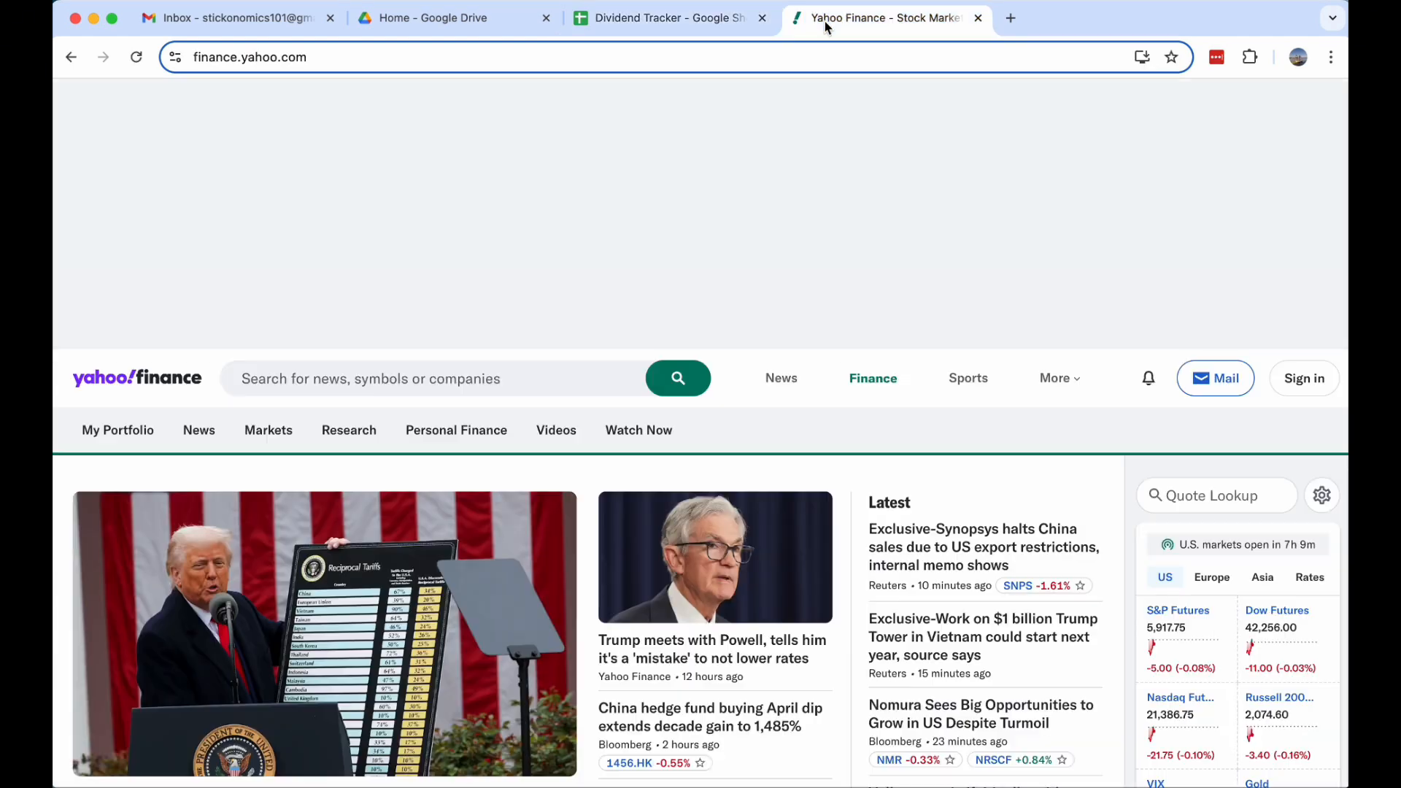
{"action": "left_click", "coordinate": [323, 381]}
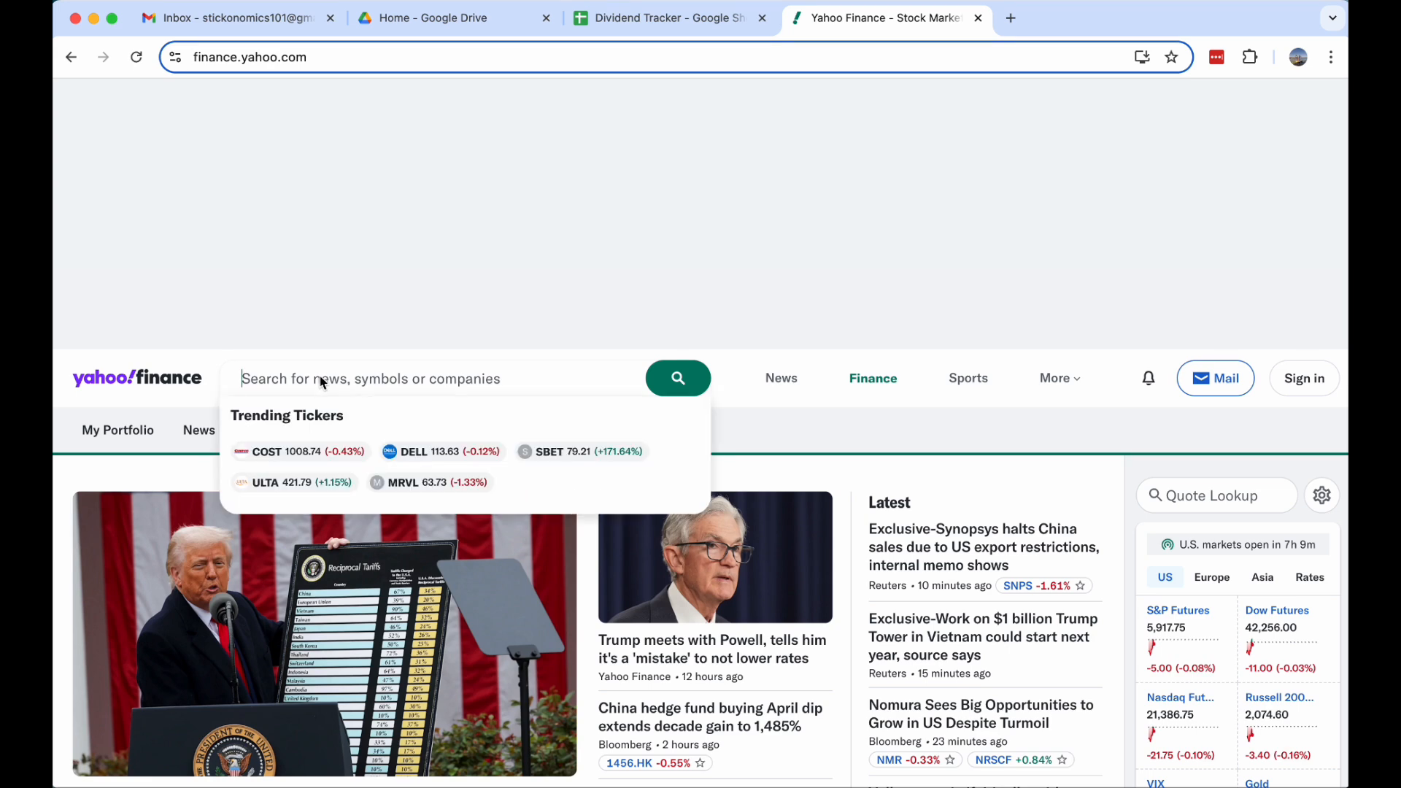
{"action": "type", "text": "VTI"}
{"action": "key", "text": "Return"}
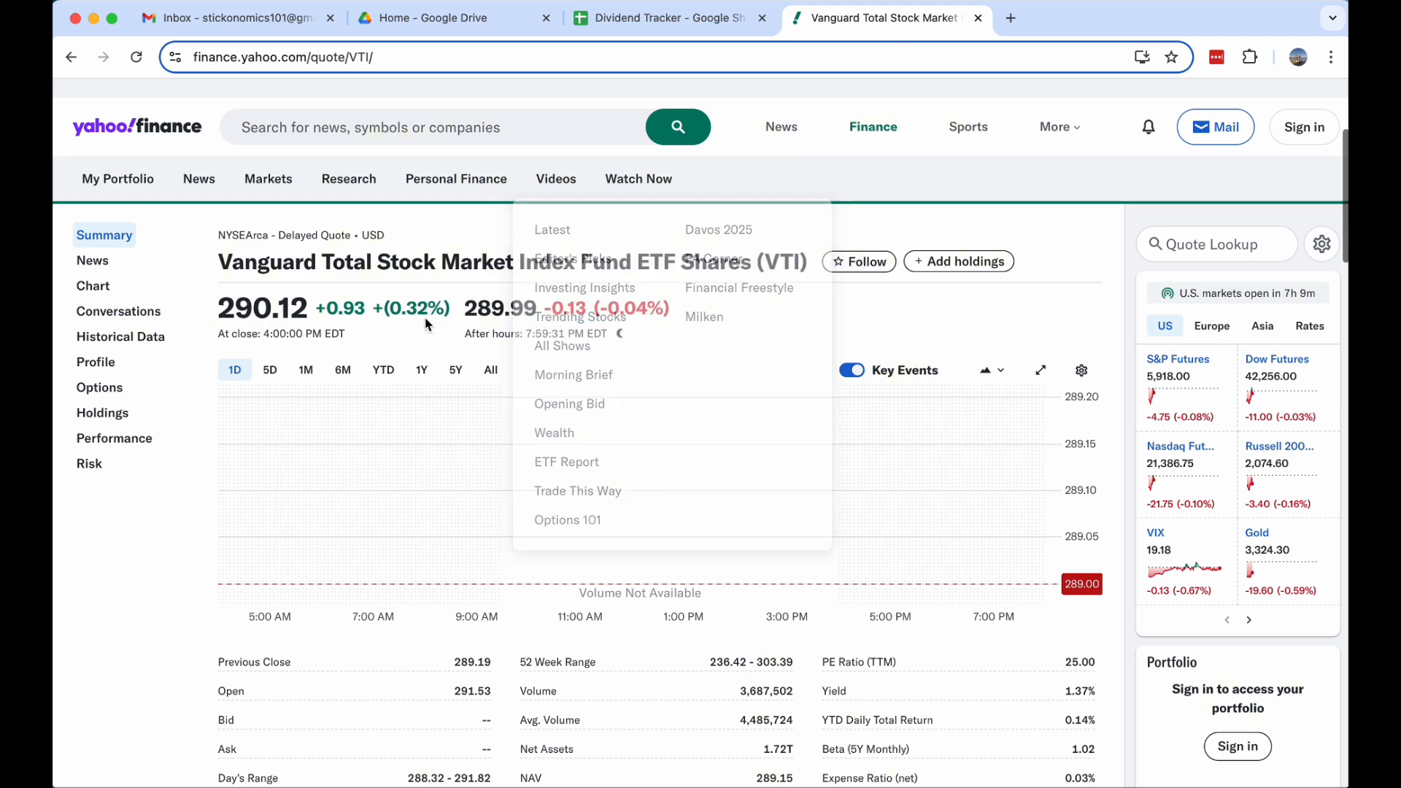
{"action": "scroll", "coordinate": [429, 324], "scroll_direction": "down", "scroll_amount": 3}
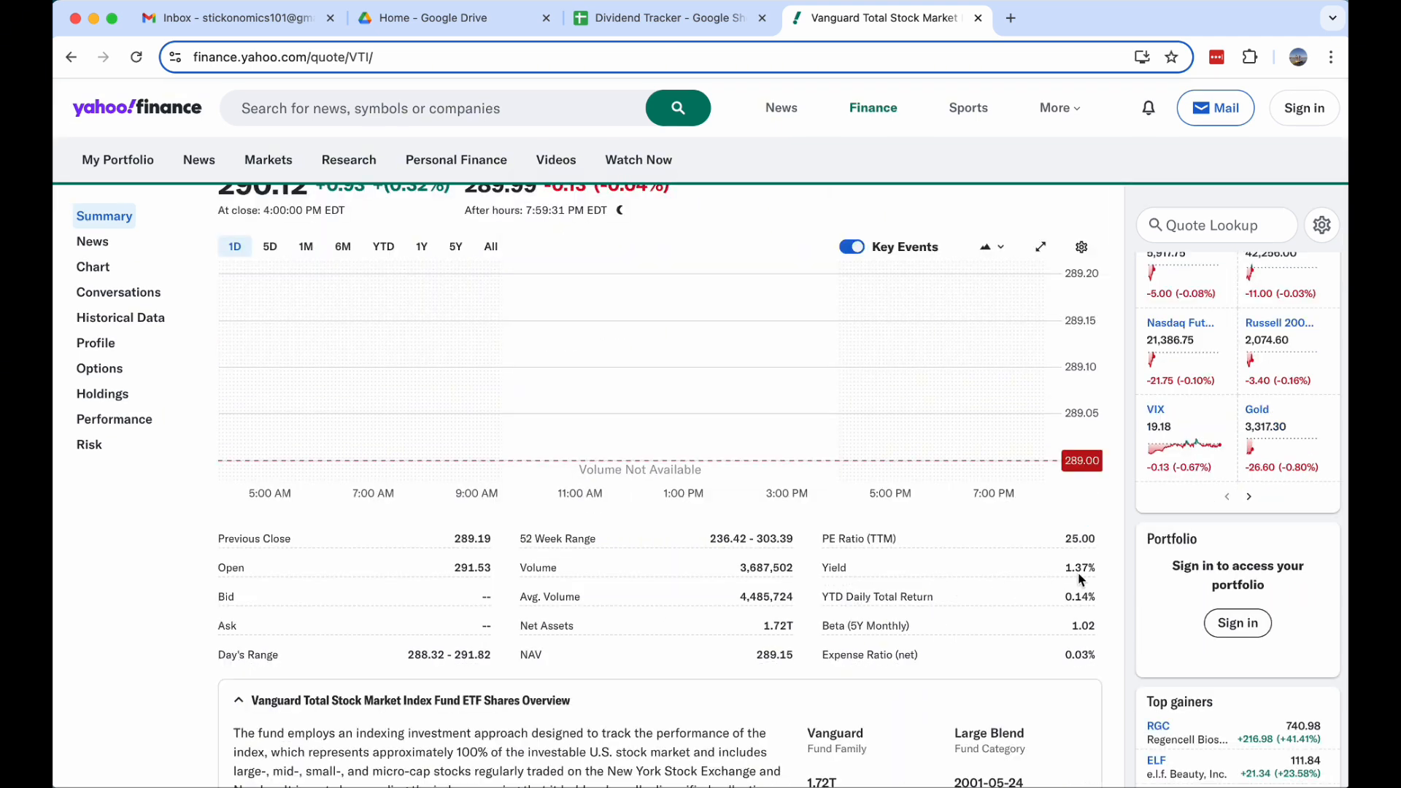
- Switch back to the Dividend Tracker spreadsheet and set VTI's yield in F2 to 1.37% in percent format
{"action": "left_click", "coordinate": [619, 21]}
{"action": "type", "text": "1.37"}
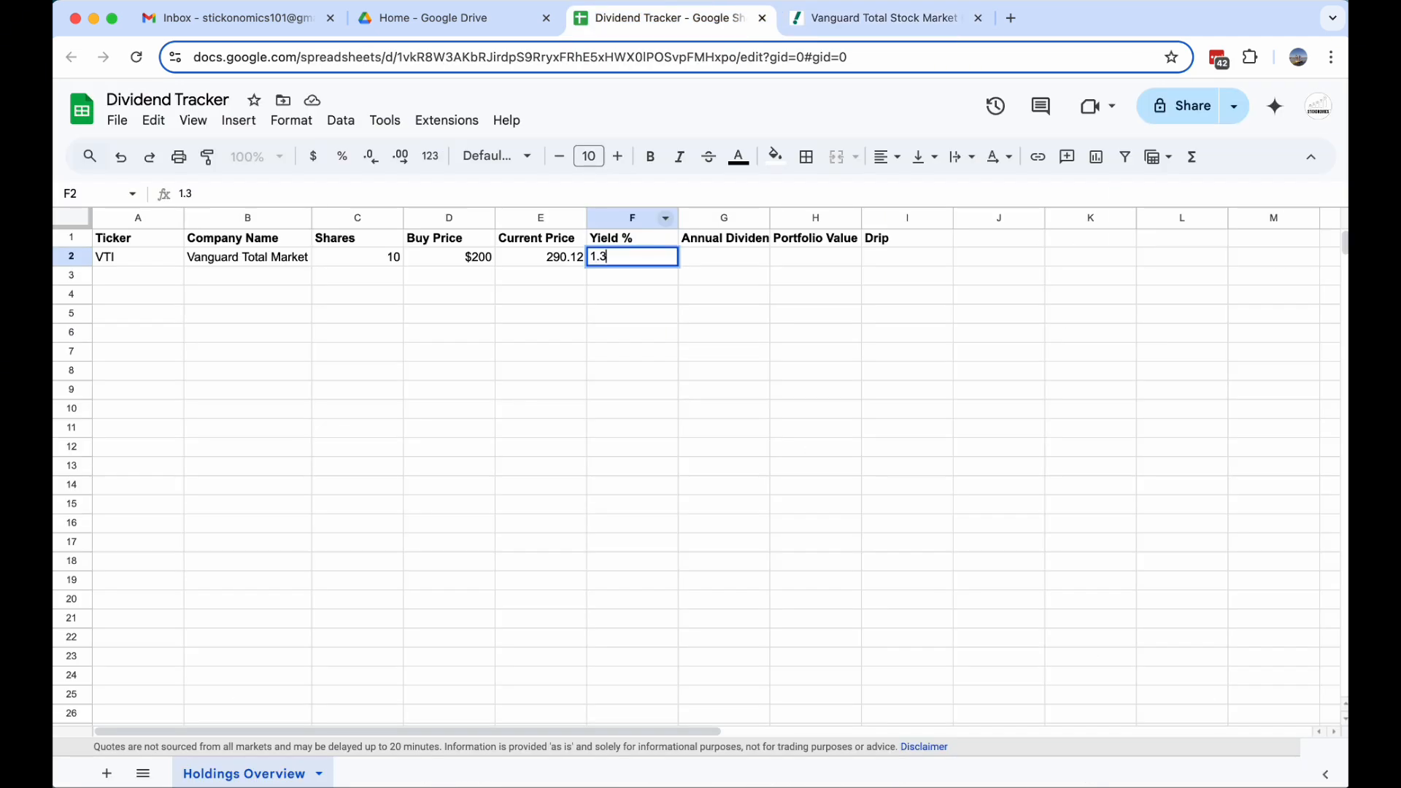
{"action": "left_click", "coordinate": [346, 165]}
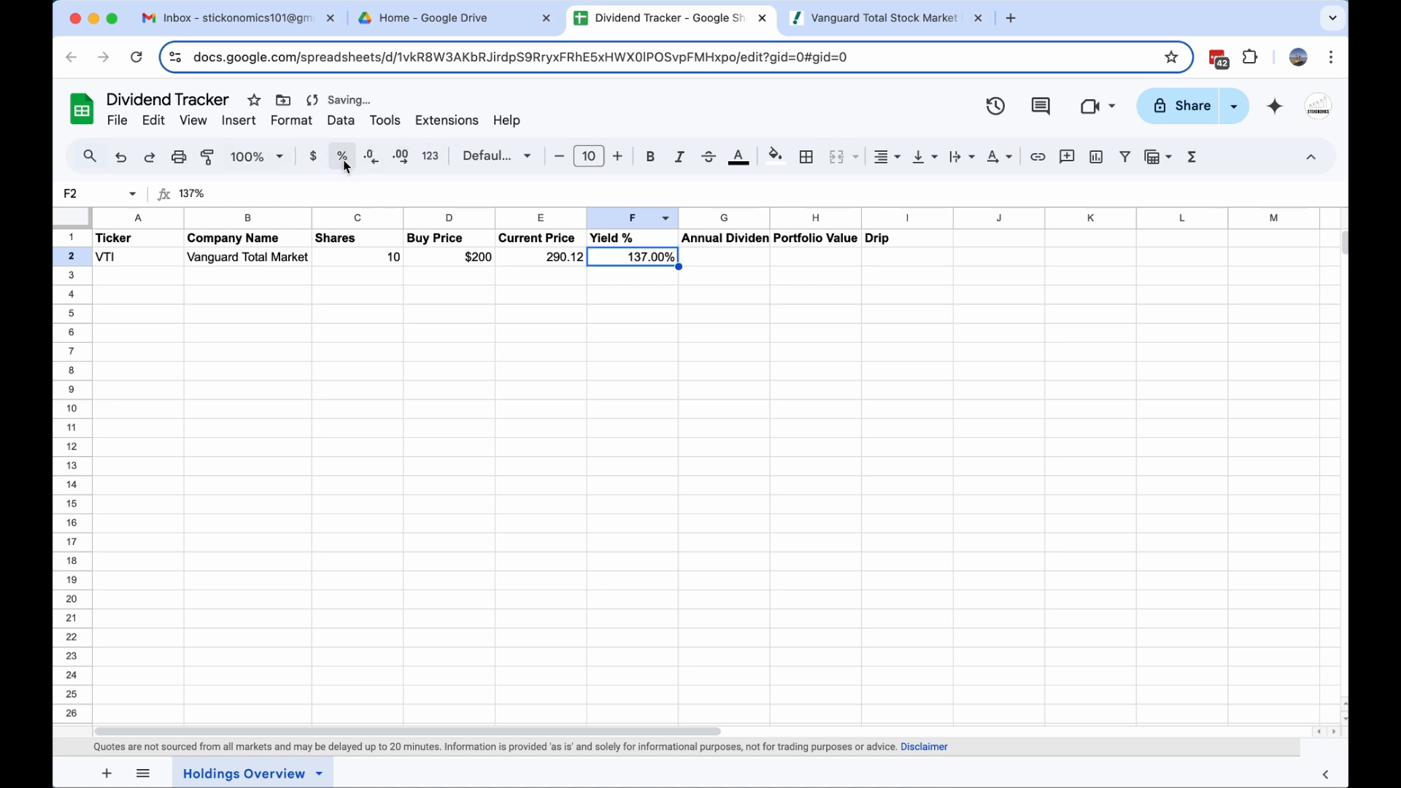
{"action": "type", "text": "1.37"}
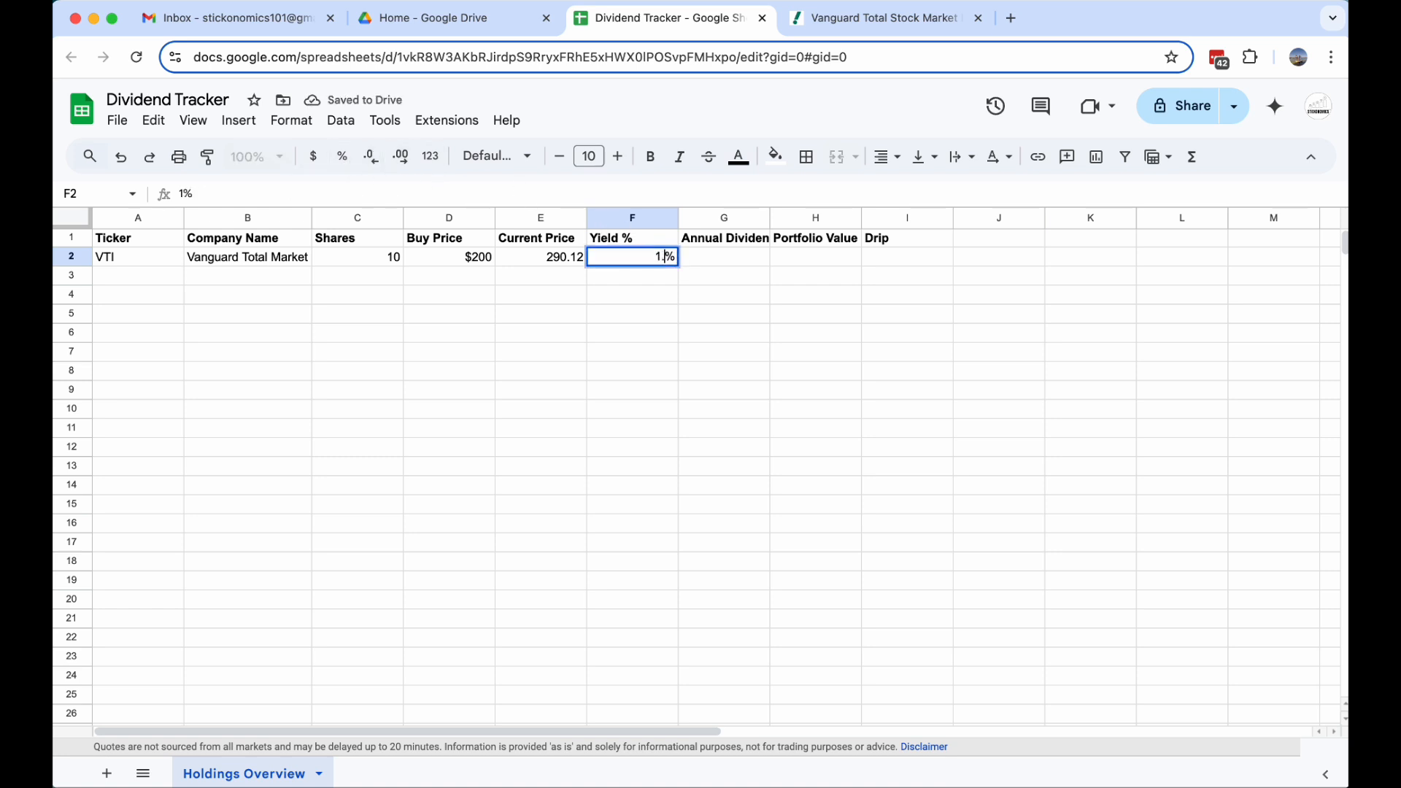
{"action": "key", "text": "Return"}
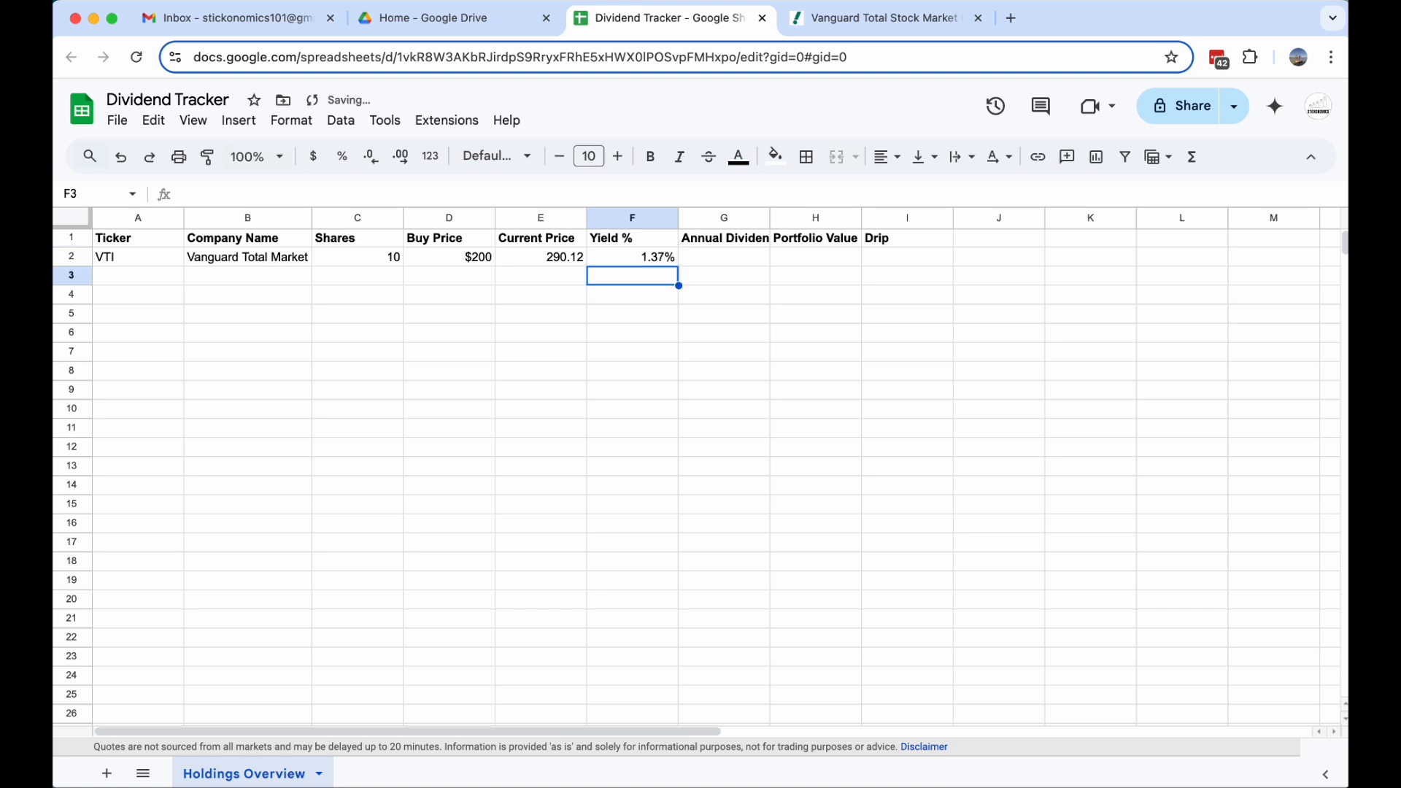
- Fit the Annual Dividend column to its header and calculate VTI's dividend in G2 as =C2*E2*F2, formatted as currency
{"action": "double_click", "coordinate": [769, 217]}
{"action": "left_click", "coordinate": [753, 252]}
{"action": "type", "text": "="}
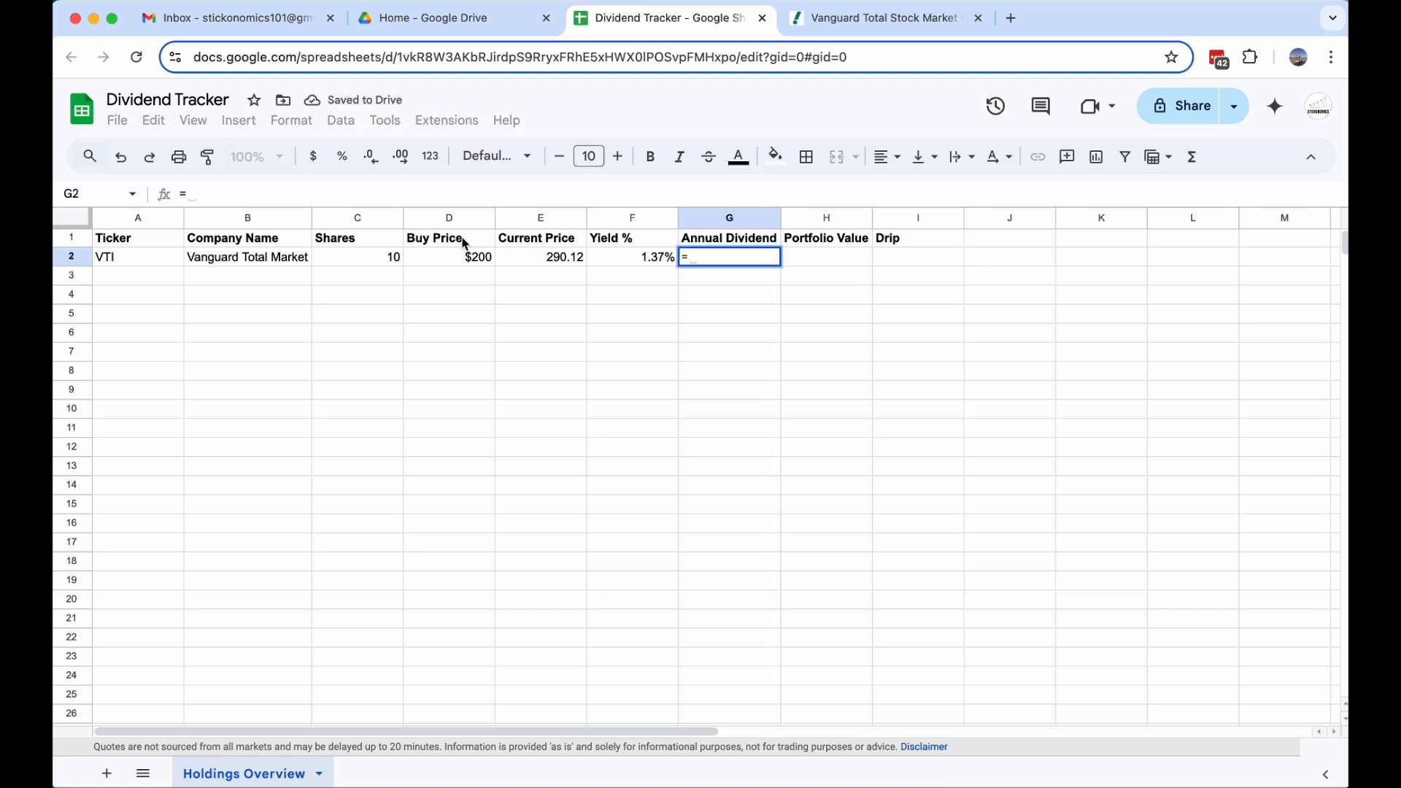
{"action": "left_click", "coordinate": [383, 259]}
{"action": "type", "text": "*"}
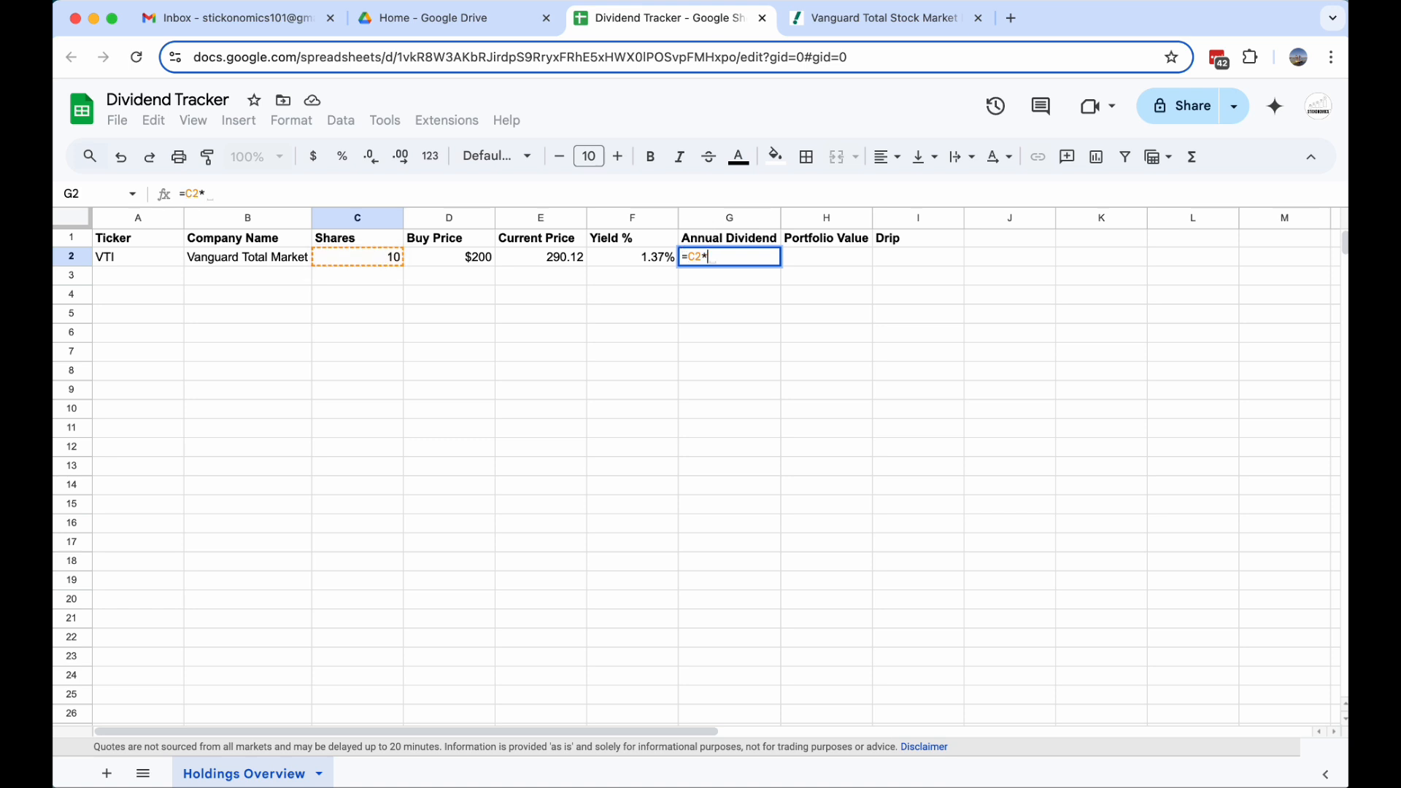
{"action": "left_click", "coordinate": [521, 257]}
{"action": "type", "text": "*"}
{"action": "left_click", "coordinate": [611, 260]}
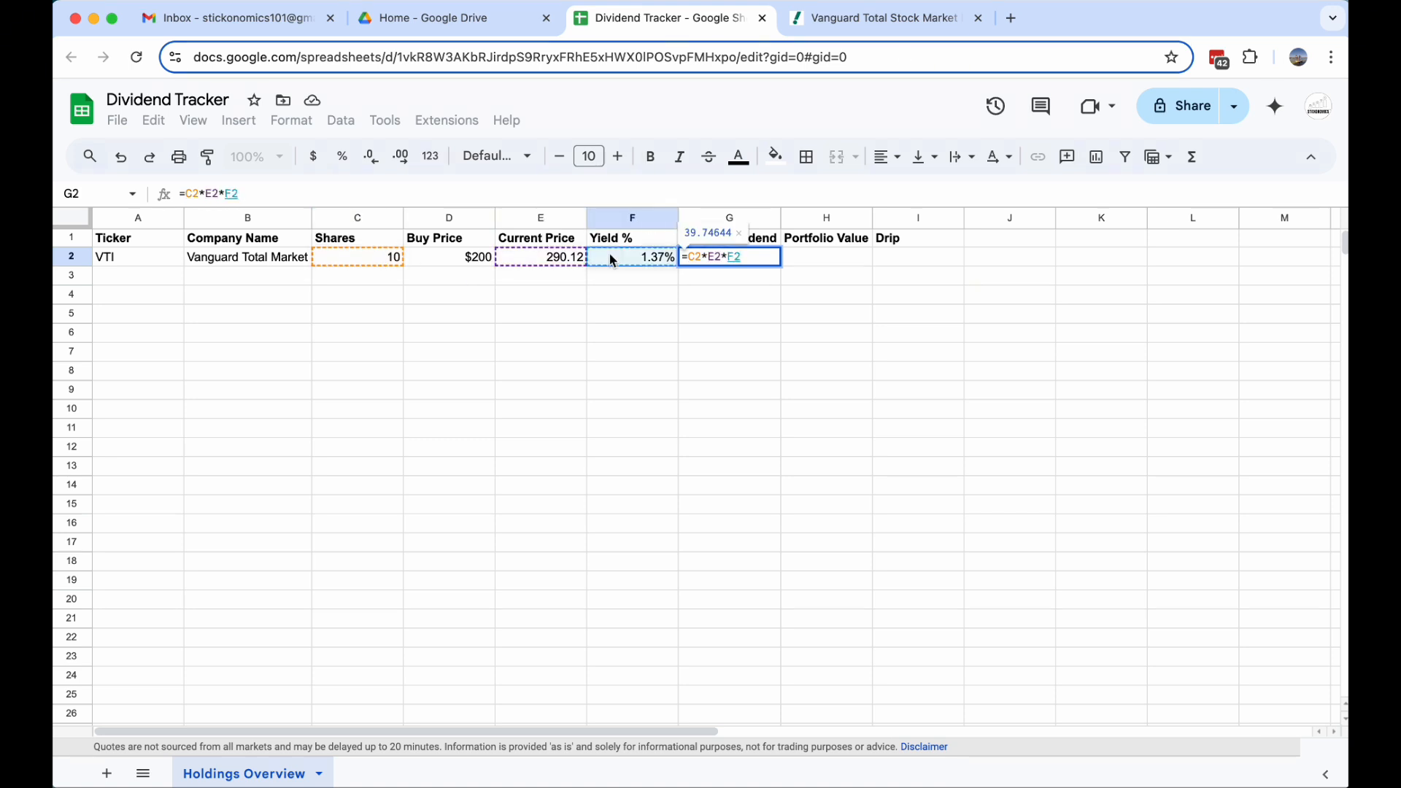
{"action": "key", "text": "Return"}
{"action": "key", "text": "Up"}
{"action": "left_click", "coordinate": [313, 156]}
- Calculate VTI's portfolio value in H2 as =C2*E2 and format it as currency
{"action": "left_click", "coordinate": [849, 283]}
{"action": "left_click", "coordinate": [843, 260]}
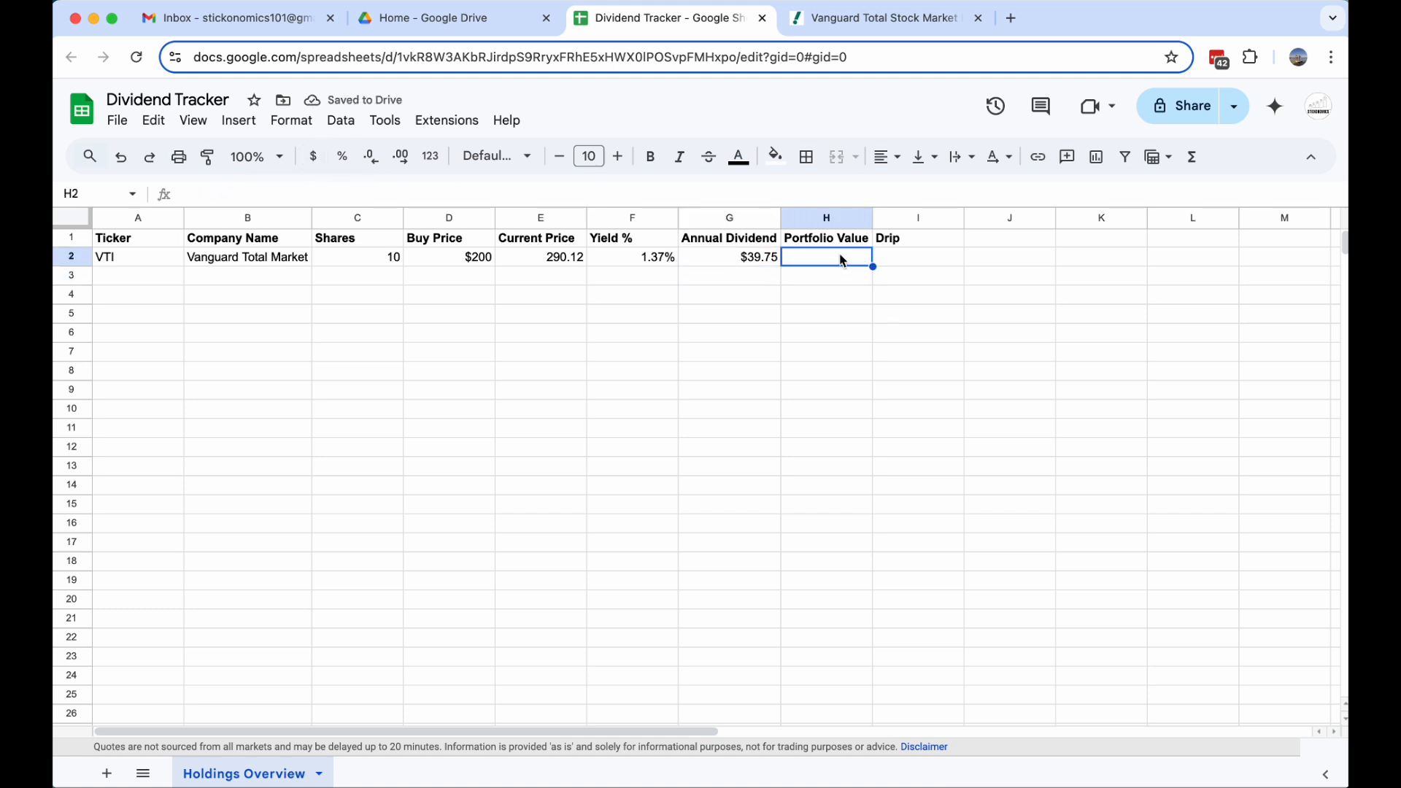
{"action": "type", "text": "="}
{"action": "left_click", "coordinate": [379, 255]}
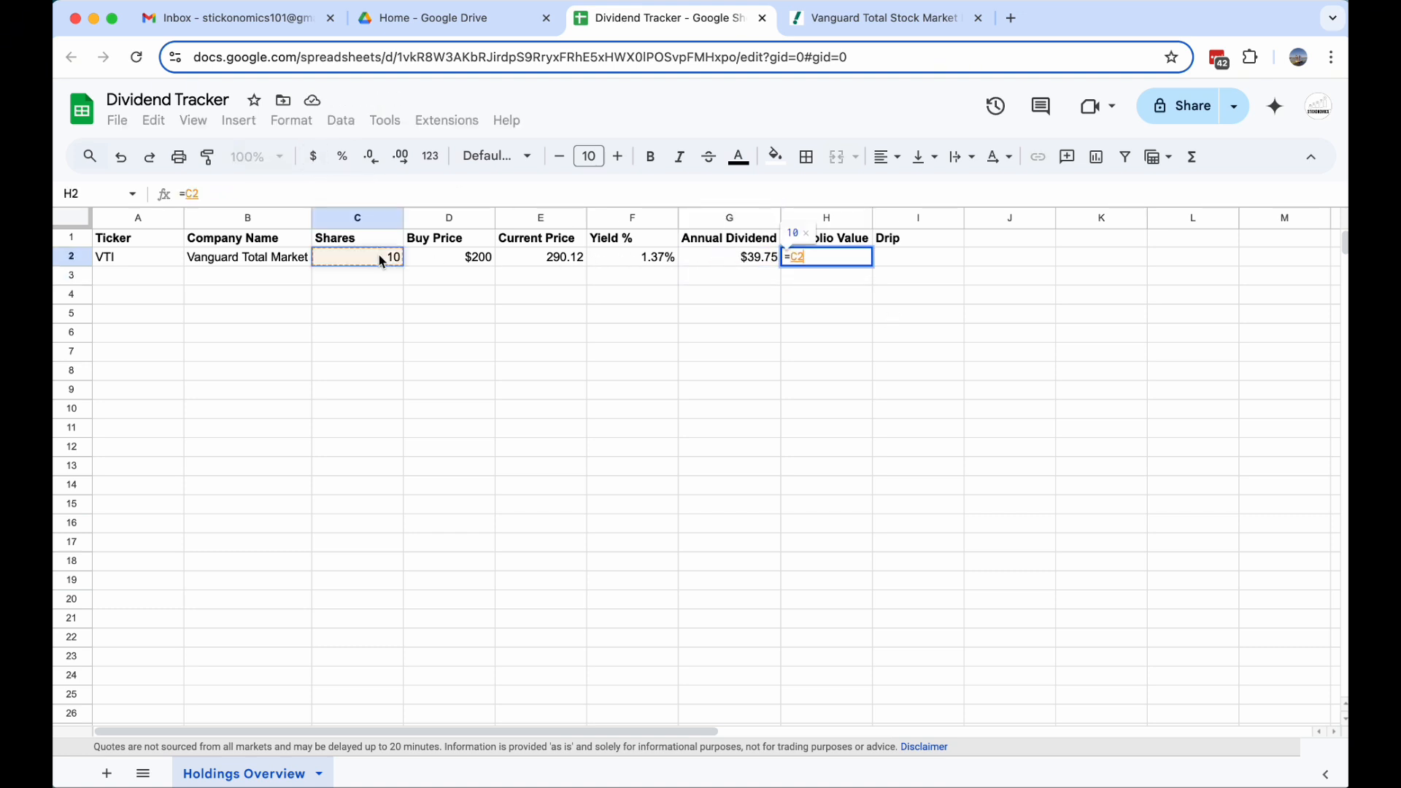
{"action": "type", "text": "*"}
{"action": "left_click", "coordinate": [540, 257]}
{"action": "key", "text": "Return"}
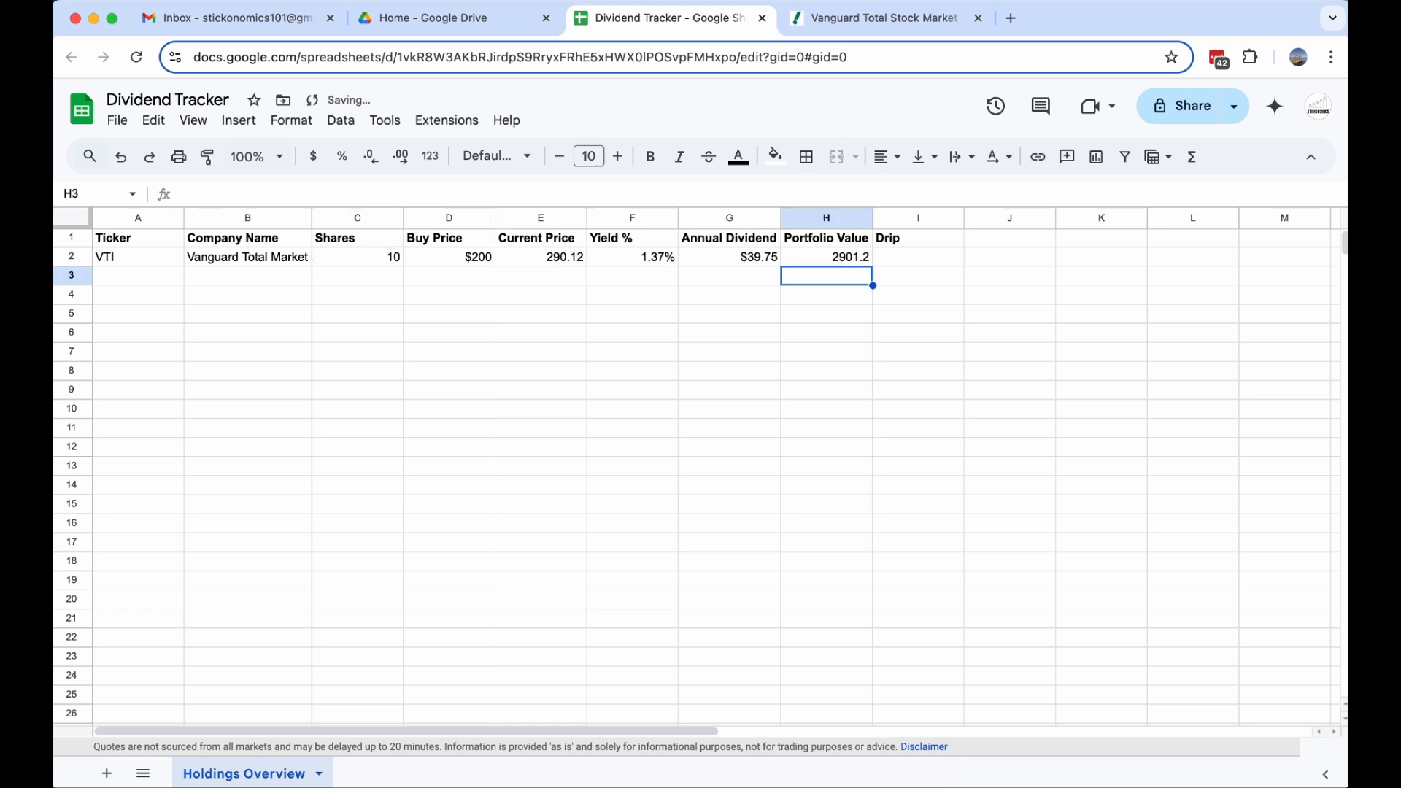
{"action": "left_click", "coordinate": [800, 252]}
{"action": "left_click", "coordinate": [314, 156]}
- Insert a checkbox in VTI's Drip cell I2 and test it by ticking and unticking it
{"action": "left_click", "coordinate": [928, 261]}
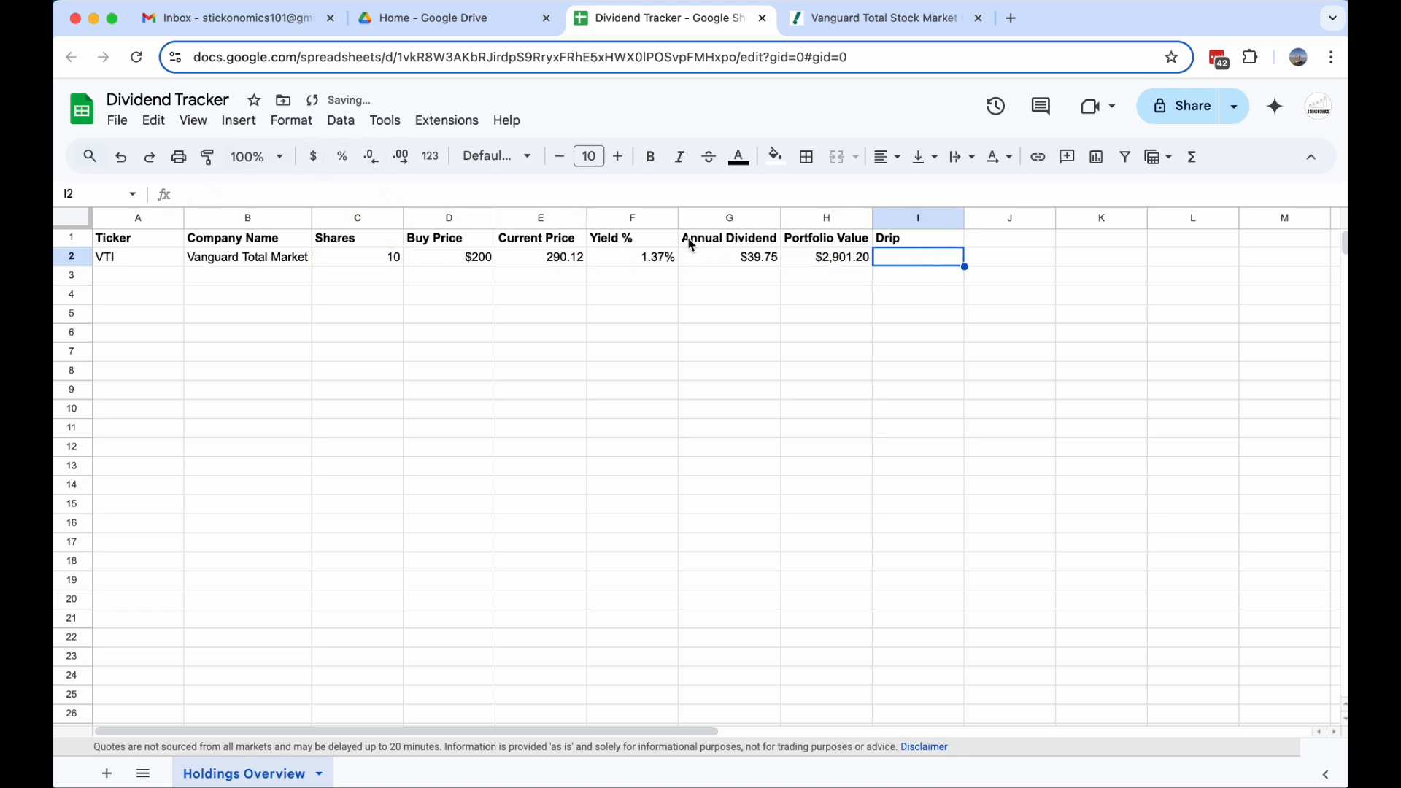
{"action": "left_click", "coordinate": [233, 124]}
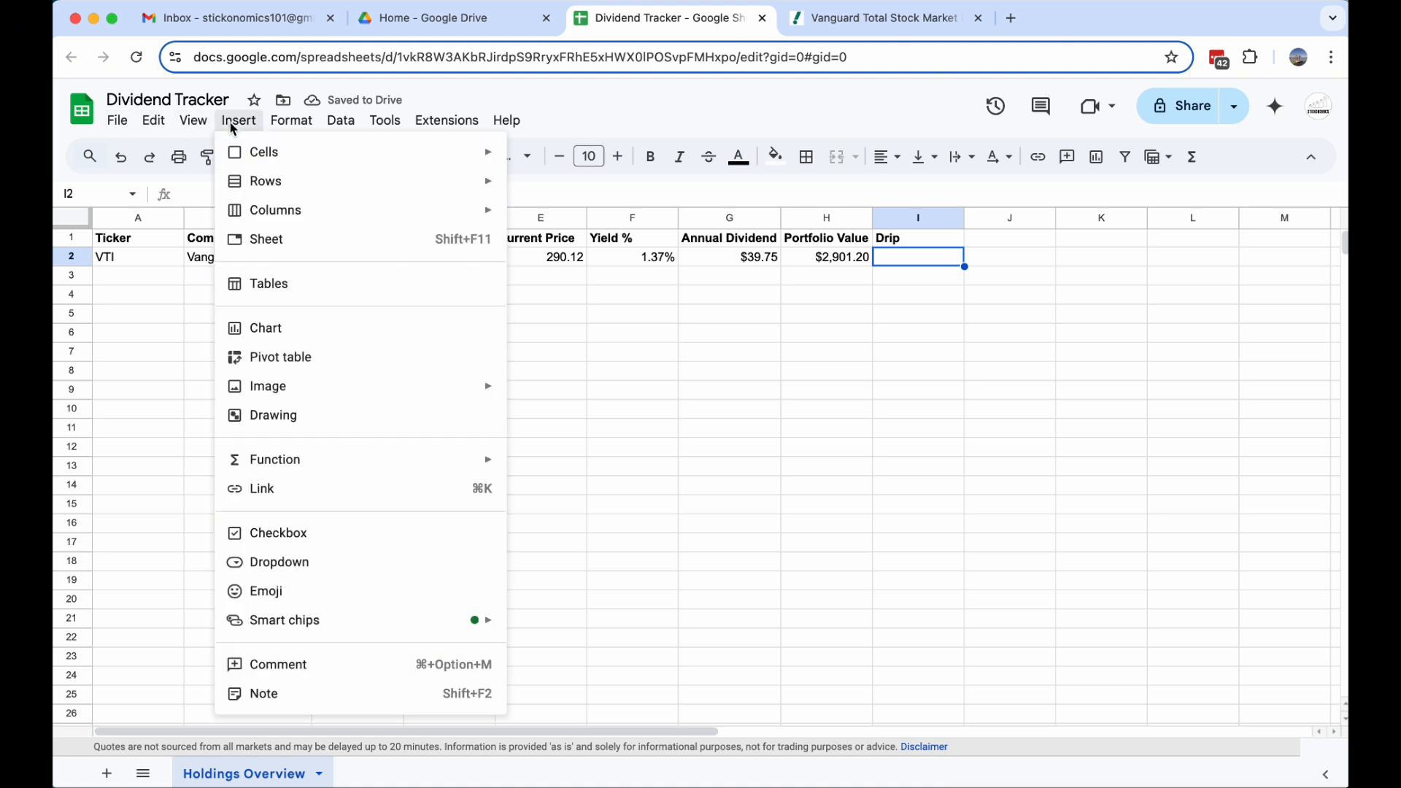
{"action": "left_click", "coordinate": [278, 535]}
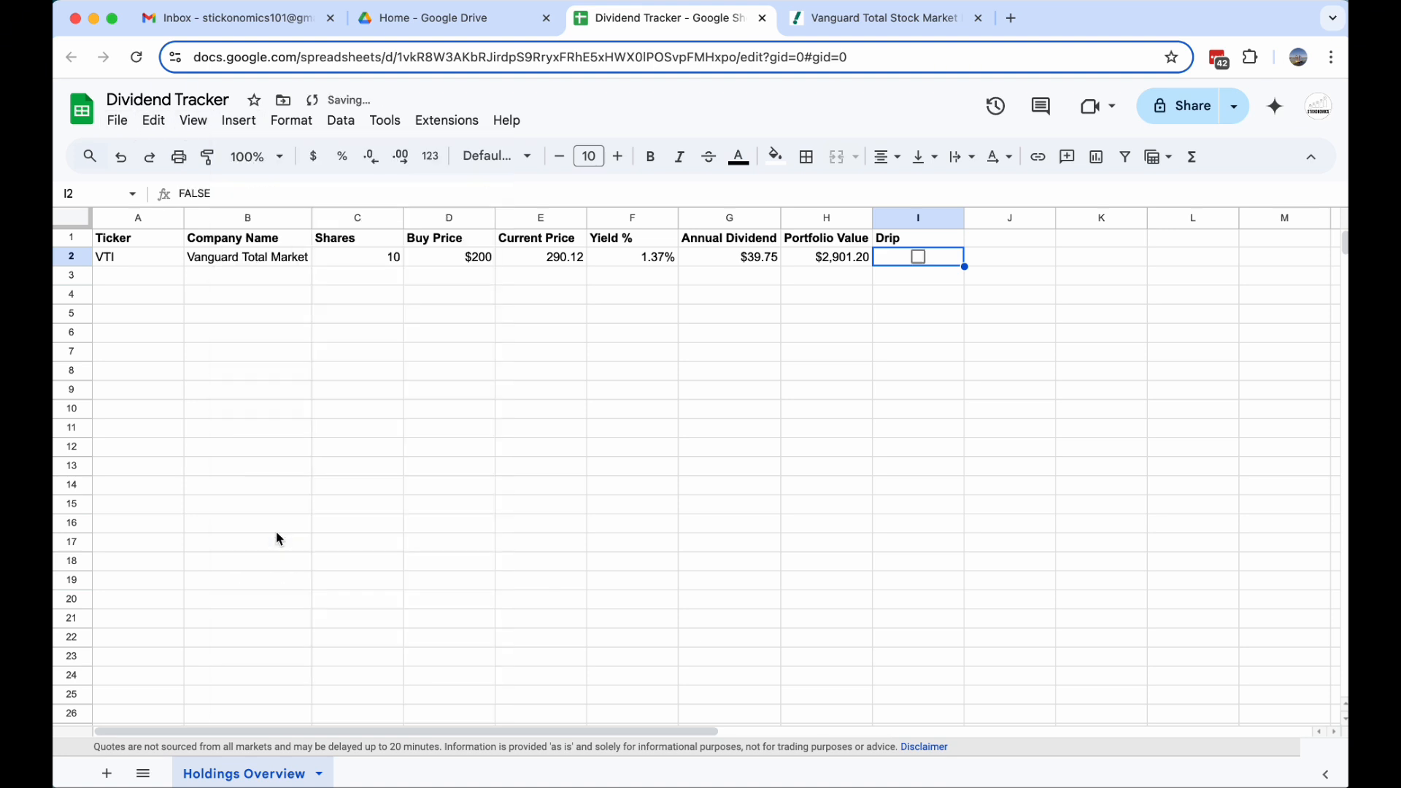
{"action": "left_click", "coordinate": [921, 262]}
{"action": "left_click", "coordinate": [921, 259]}
- Label G7 as Total and sum the portfolio values in H7 with =sum(H2:H6)
{"action": "left_click", "coordinate": [729, 351]}
{"action": "type", "text": "Total"}
{"action": "key", "text": "Tab"}
{"action": "type", "text": "="}
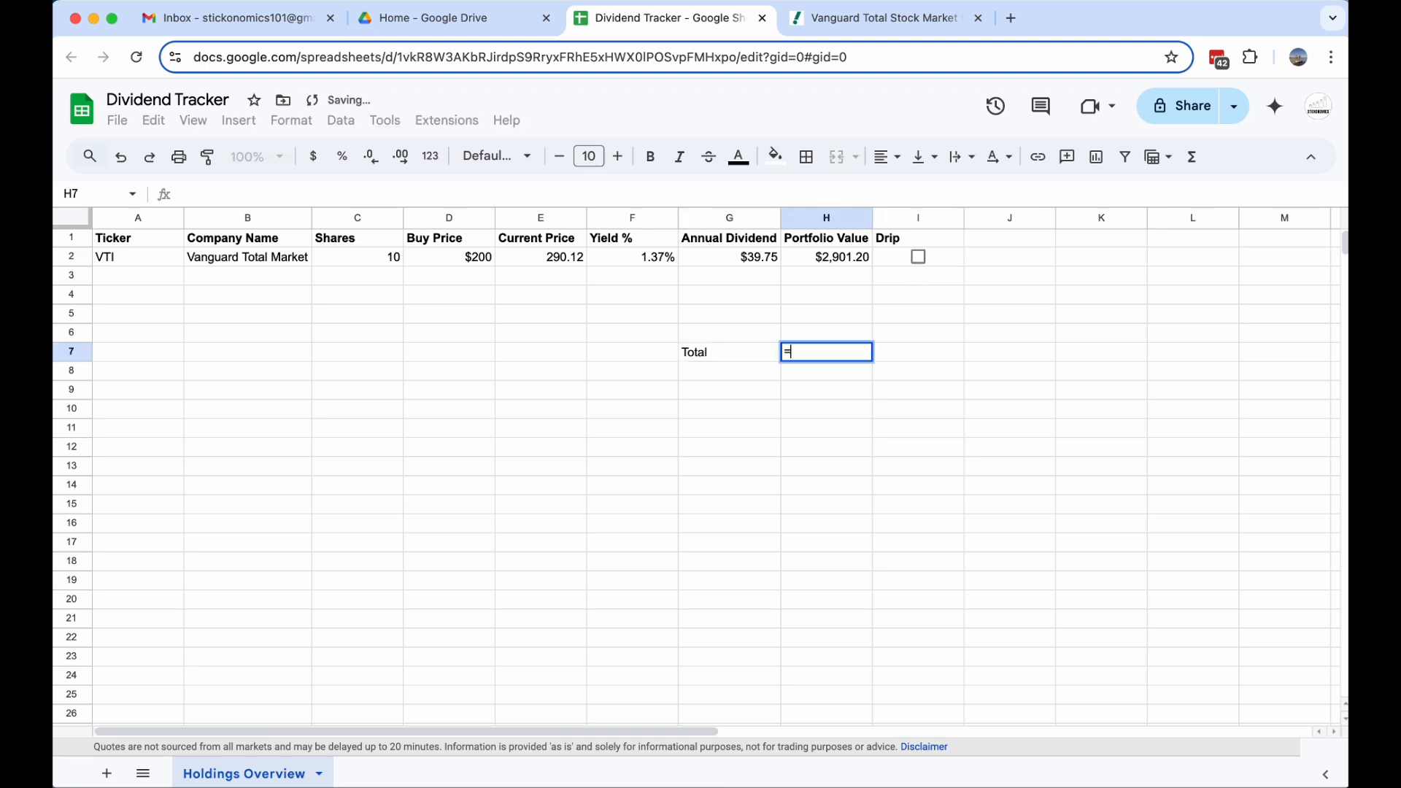
{"action": "type", "text": "sum("}
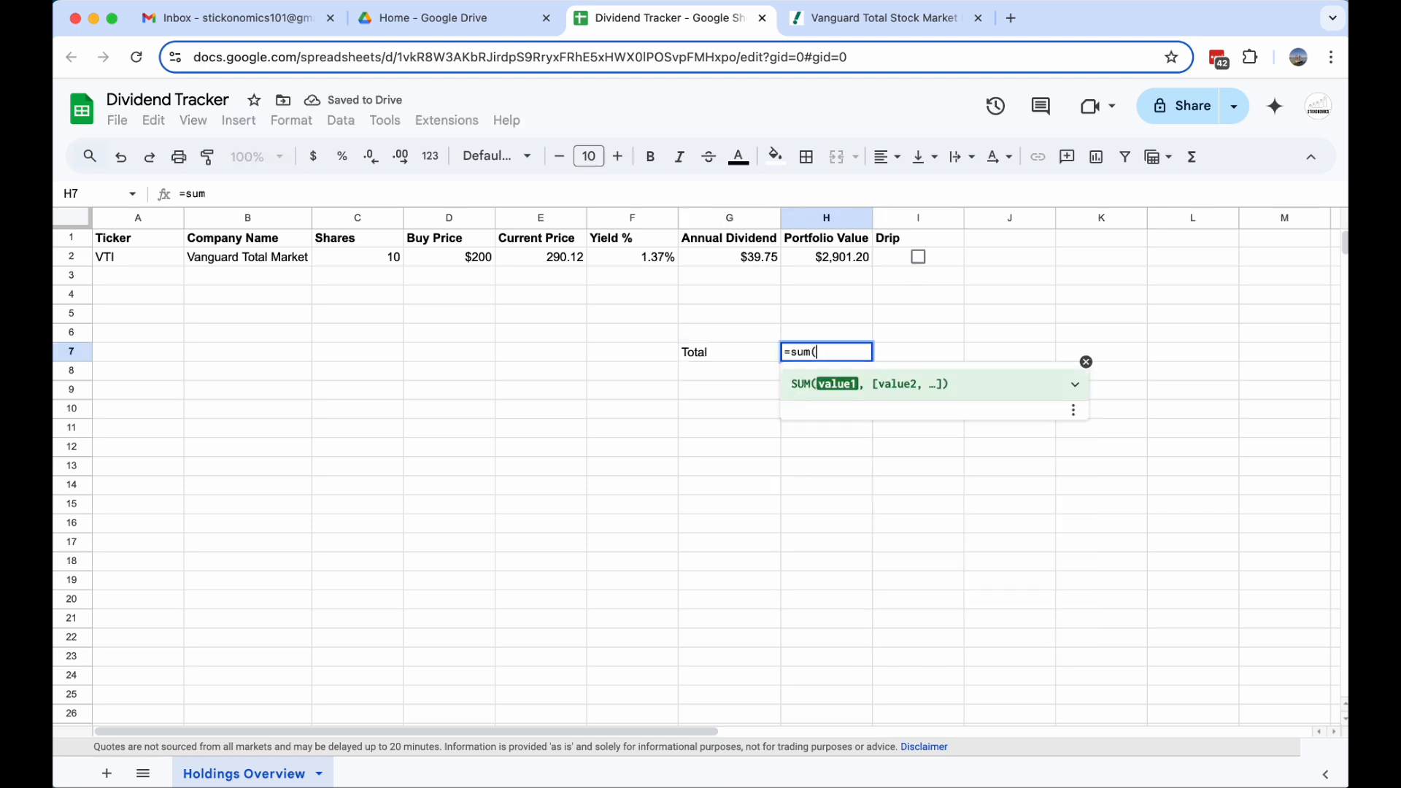
{"action": "left_click_drag", "start_coordinate": [792, 259], "coordinate": [803, 330]}
{"action": "type", "text": ")"}
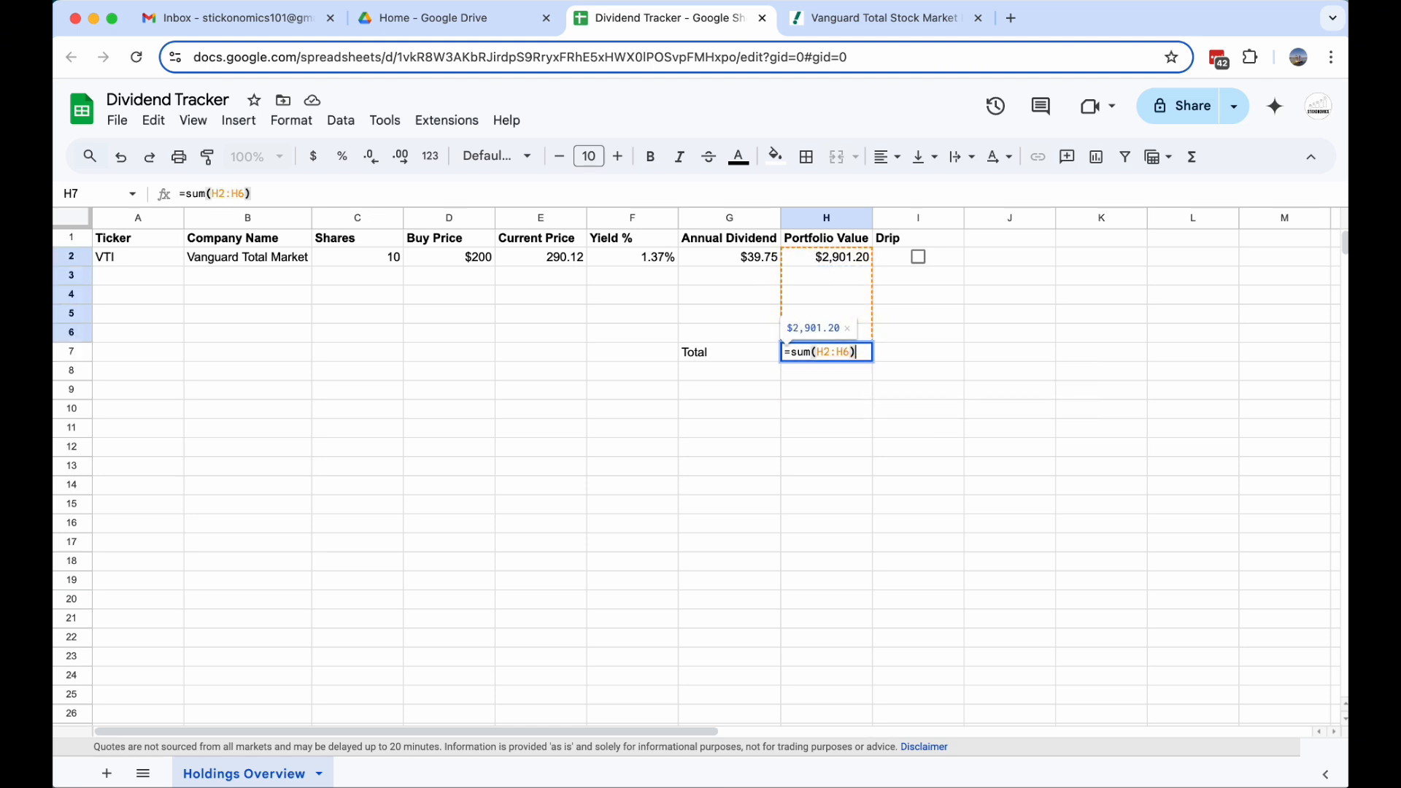
{"action": "key", "text": "Return"}
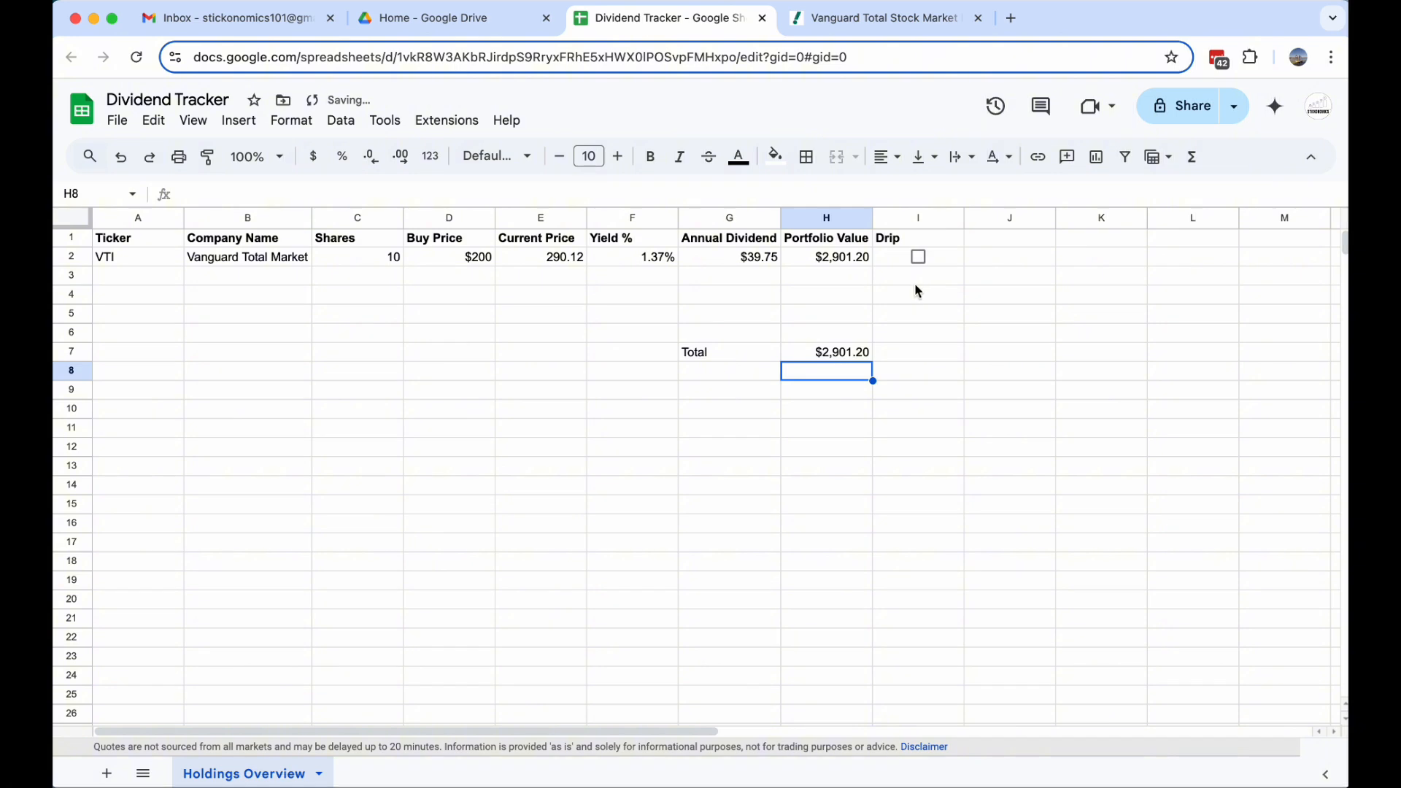
- Insert one row above the Total row 7
{"action": "left_click", "coordinate": [62, 350]}
{"action": "right_click", "coordinate": [67, 354]}
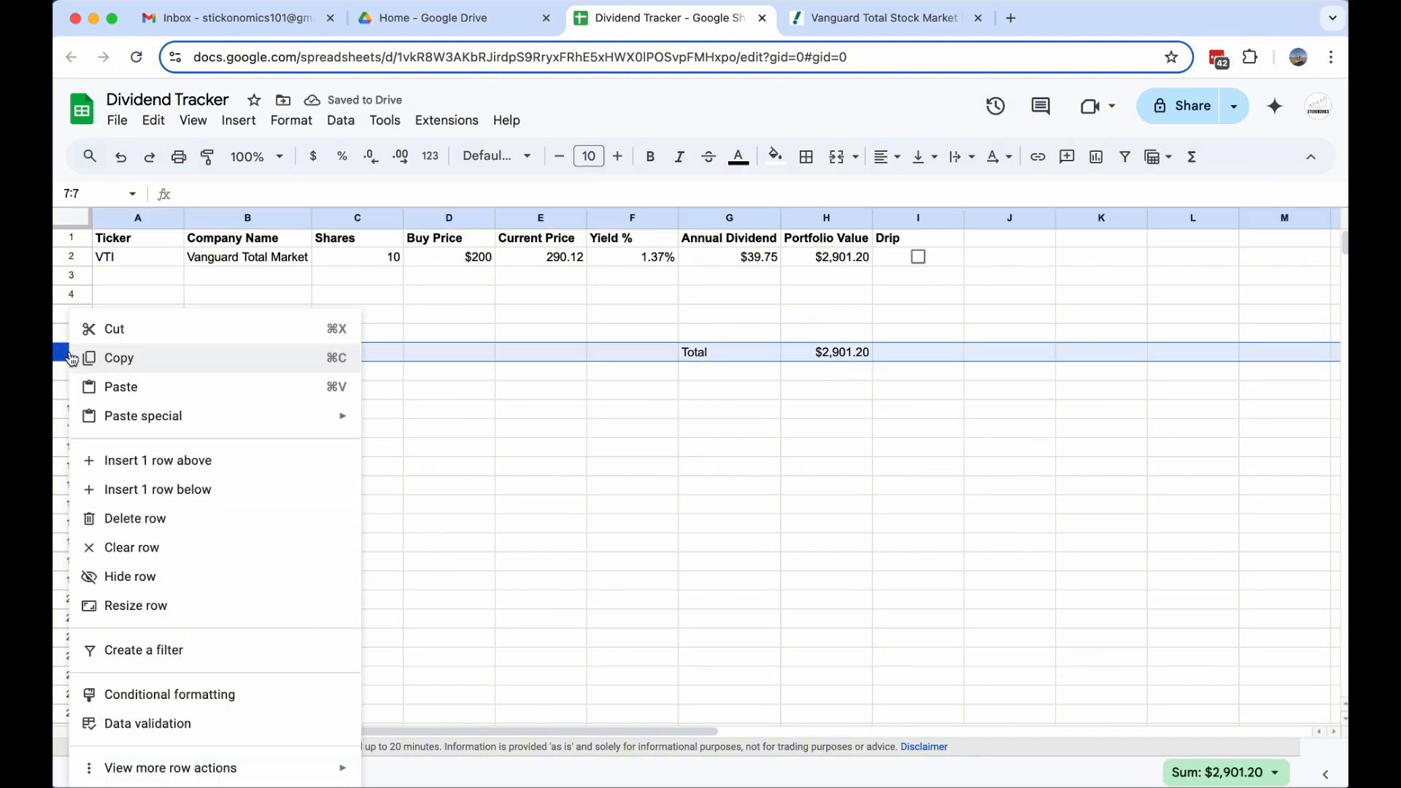
{"action": "left_click", "coordinate": [162, 461]}
{"action": "left_click", "coordinate": [878, 407]}
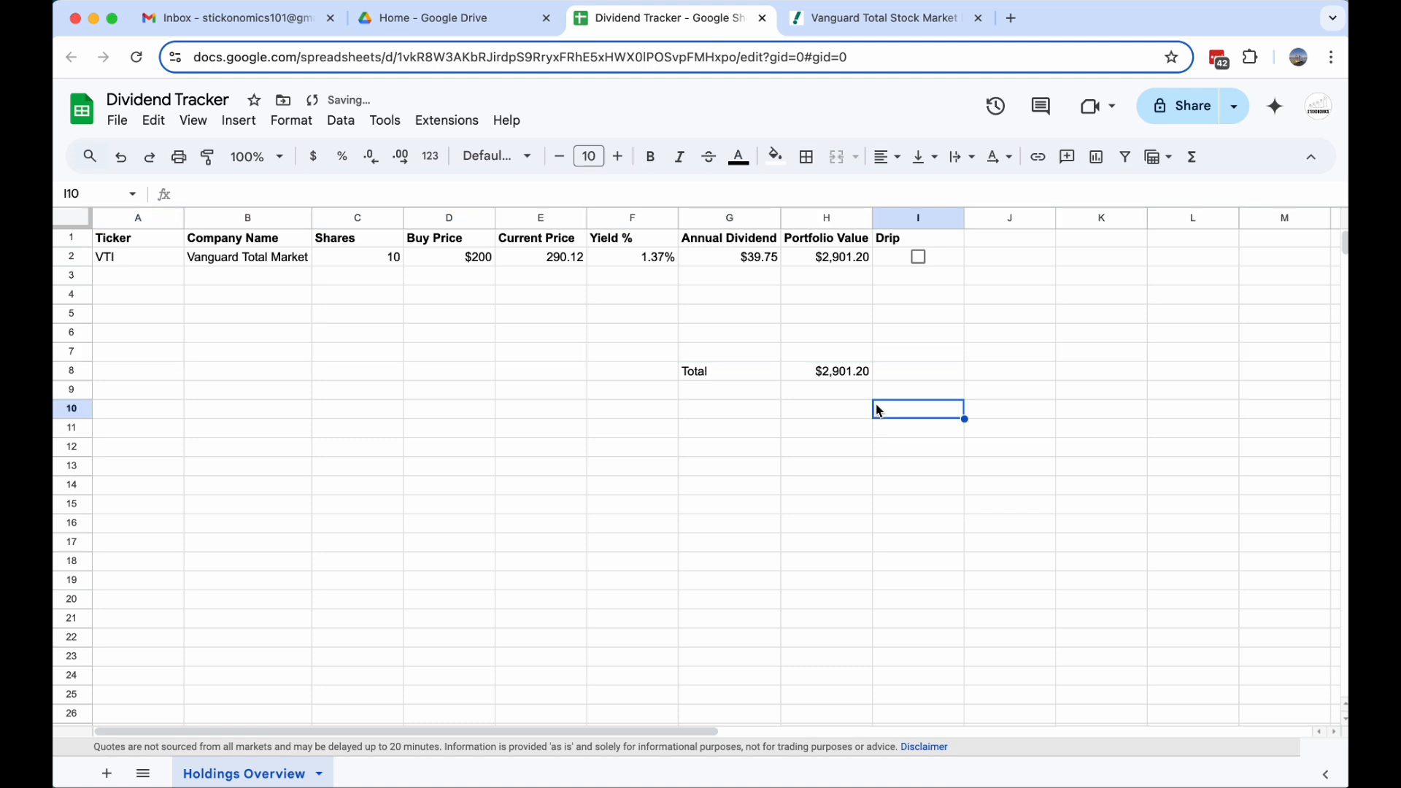
- Update the Total formula in H8 to =sum(H2:H7) so it includes the inserted row
{"action": "left_click", "coordinate": [822, 370]}
{"action": "double_click", "coordinate": [821, 369]}
{"action": "key", "text": "BackSpace"}
{"action": "key", "text": "BackSpace"}
{"action": "key", "text": "BackSpace"}
{"action": "key", "text": "BackSpace"}
{"action": "key", "text": "BackSpace"}
{"action": "key", "text": "BackSpace"}
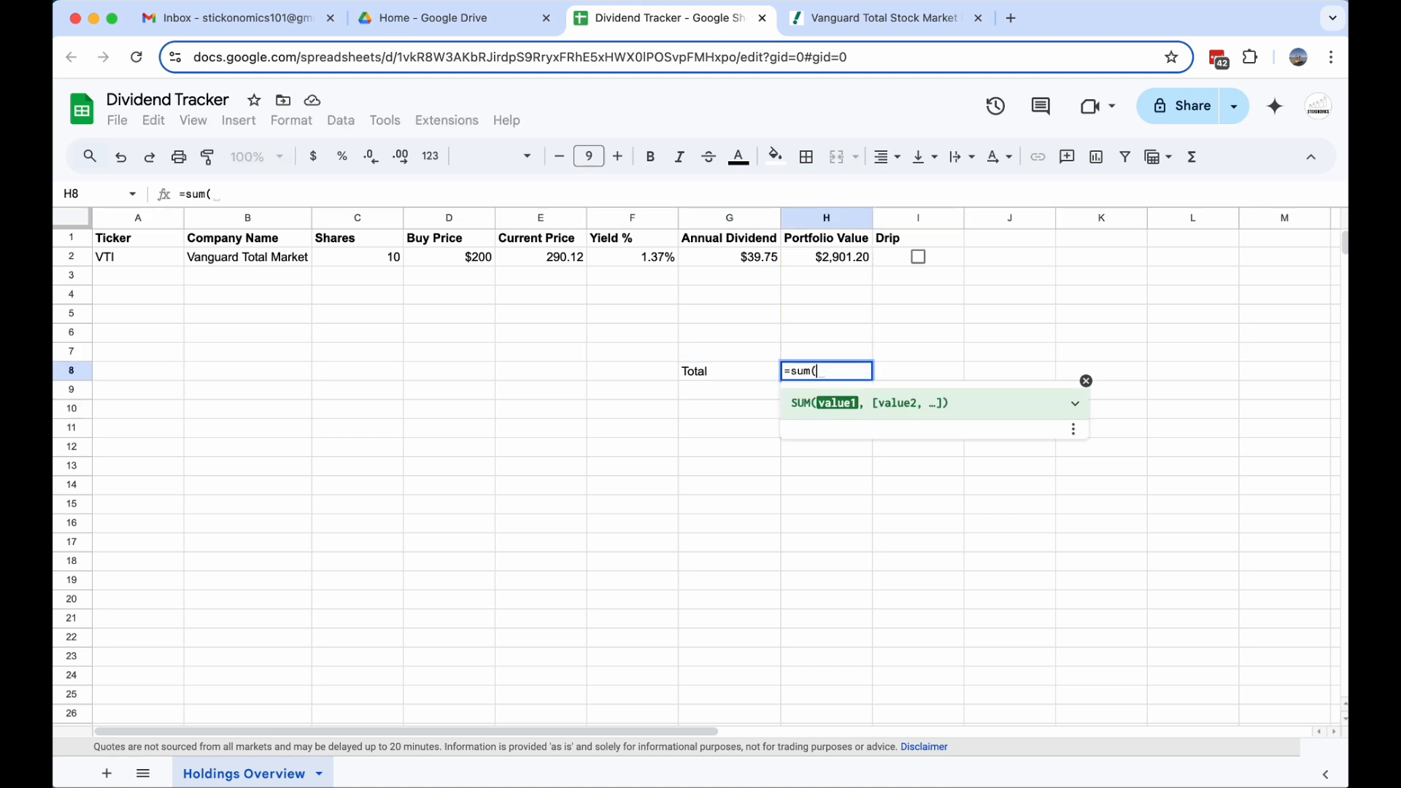
{"action": "left_click_drag", "start_coordinate": [827, 257], "coordinate": [828, 348]}
{"action": "type", "text": ")"}
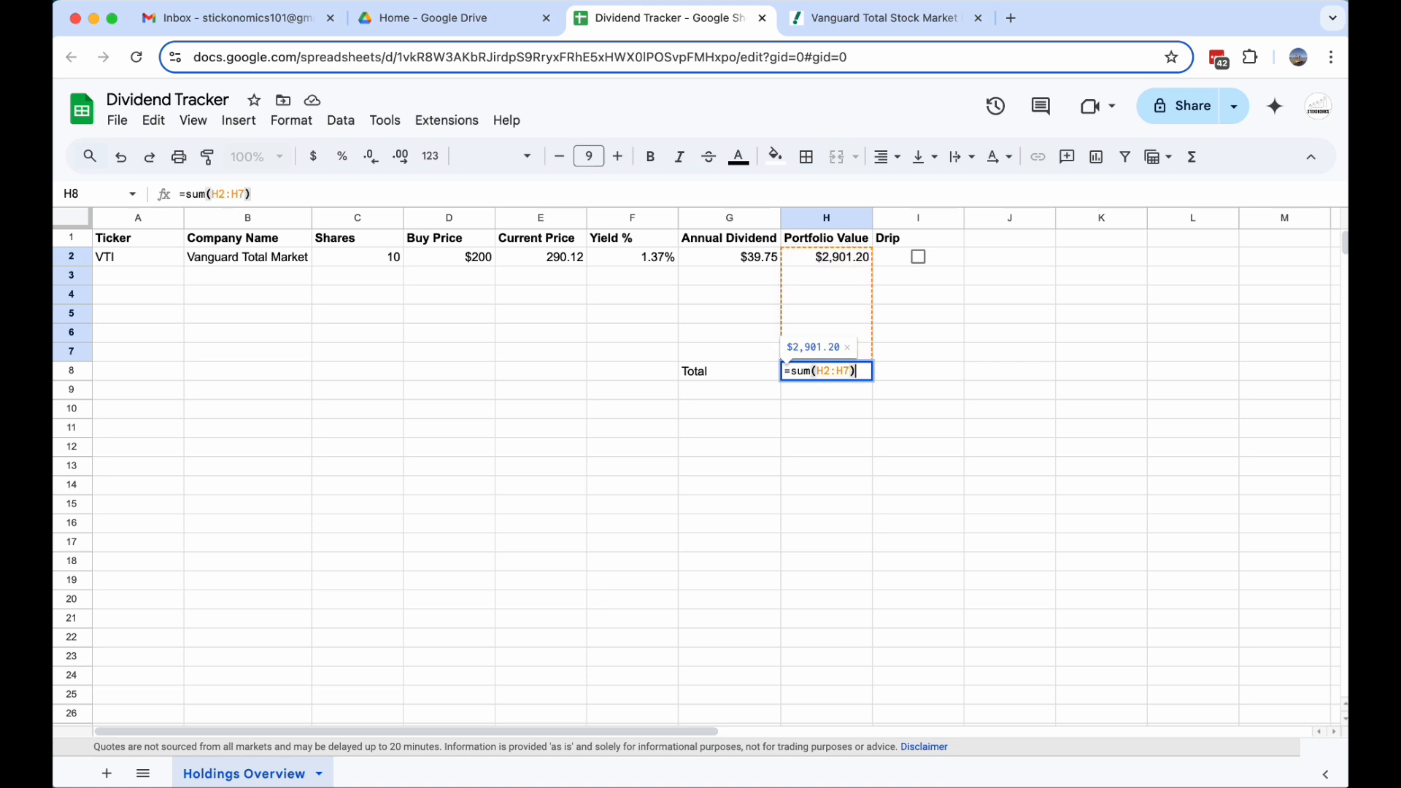
{"action": "key", "text": "Return"}
- Add a second sheet to the spreadsheet and name it Dividends Payment Log
{"action": "left_click", "coordinate": [107, 773]}
{"action": "right_click", "coordinate": [367, 771]}
{"action": "left_click", "coordinate": [382, 549]}
{"action": "type", "text": "Dividends Payment Log"}
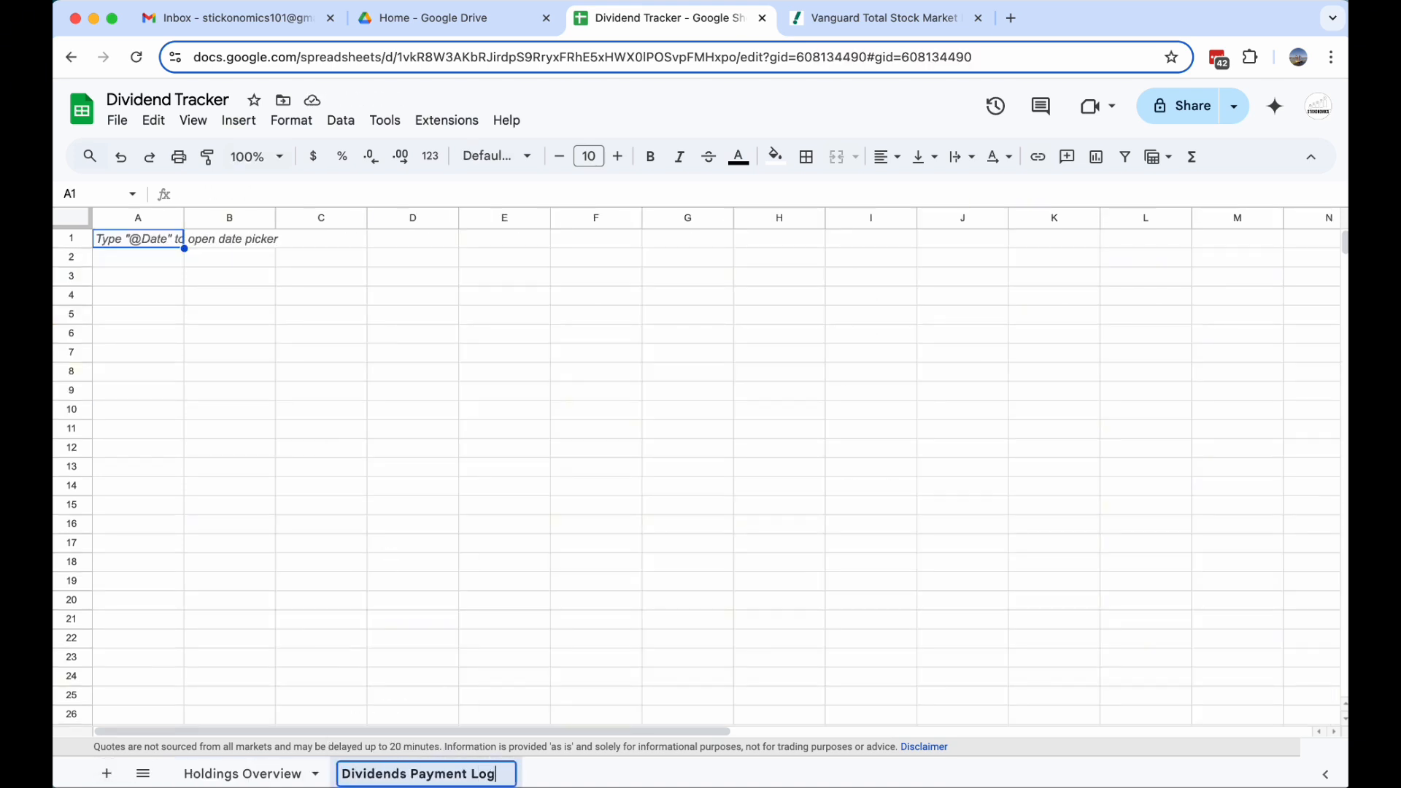
{"action": "key", "text": "Return"}
- Enter bold headers in A1:G1: Payment Date, Account/Broker, Ticker, Dividend/Share, Shares Held, Total Paid and Reinvested
{"action": "type", "text": "Payment Date"}
{"action": "key", "text": "Tab"}
{"action": "type", "text": "Account/Broker"}
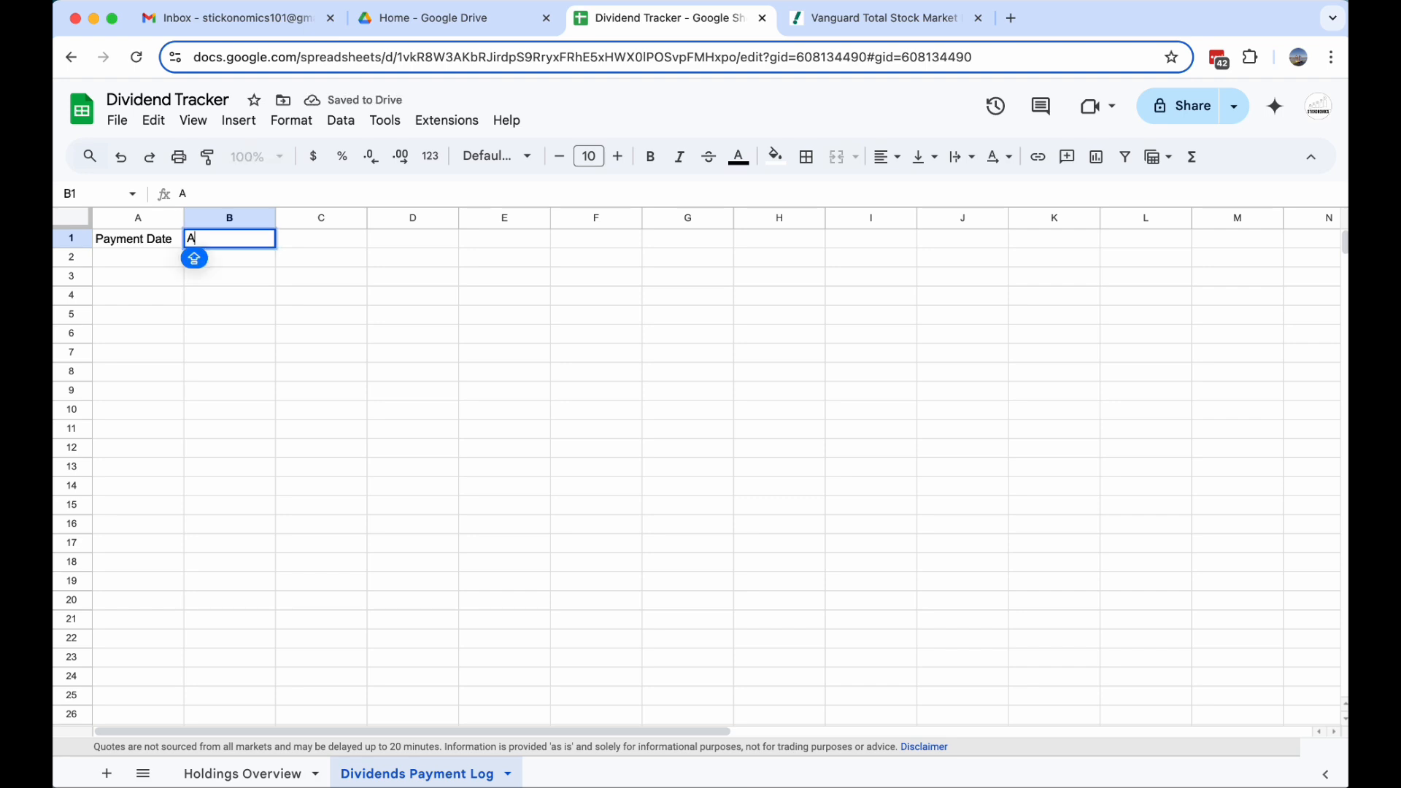
{"action": "left_click", "coordinate": [650, 156]}
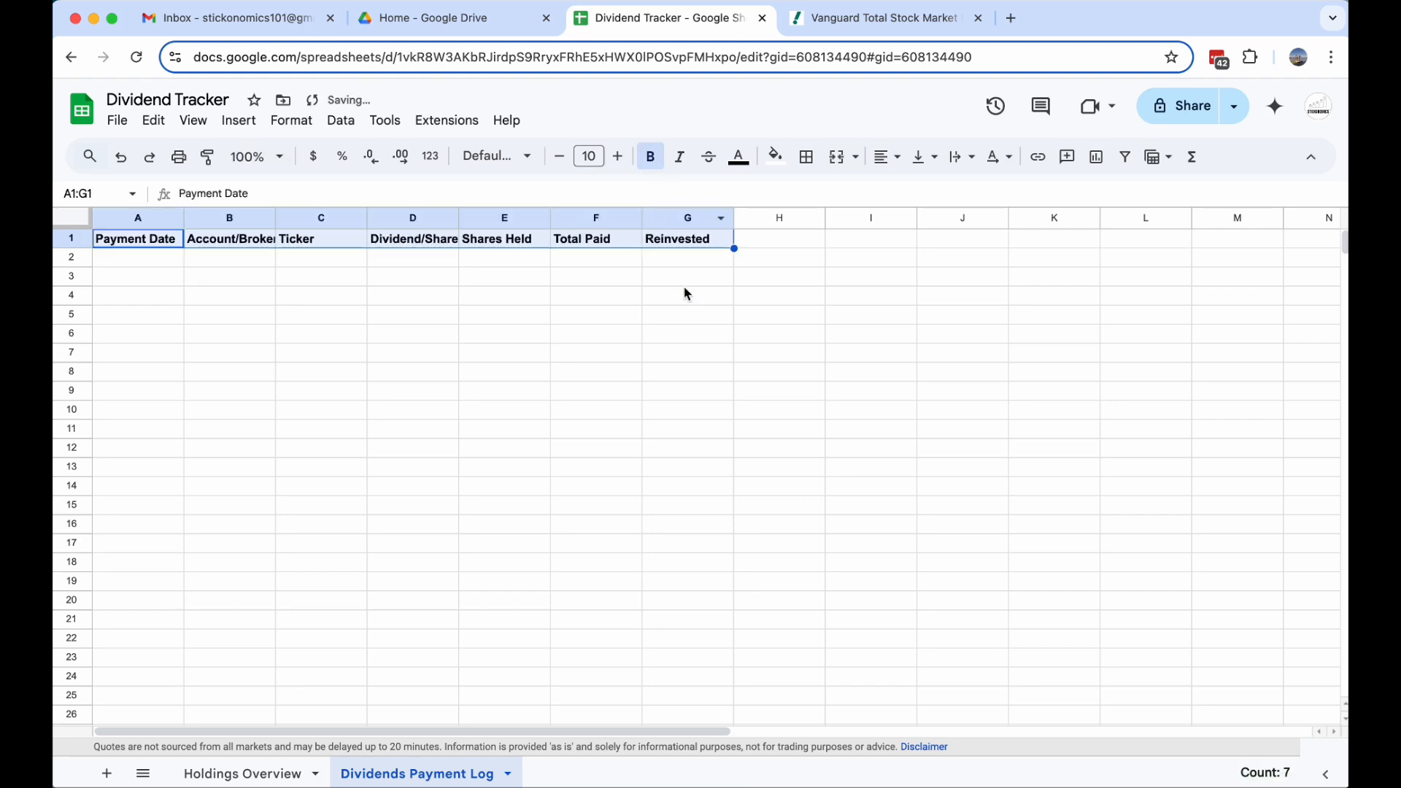
{"action": "left_click", "coordinate": [687, 333]}
- Switch to Yahoo Finance and view VTI's historical data filtered to Dividends Only over the 1Y range
{"action": "left_click", "coordinate": [876, 18]}
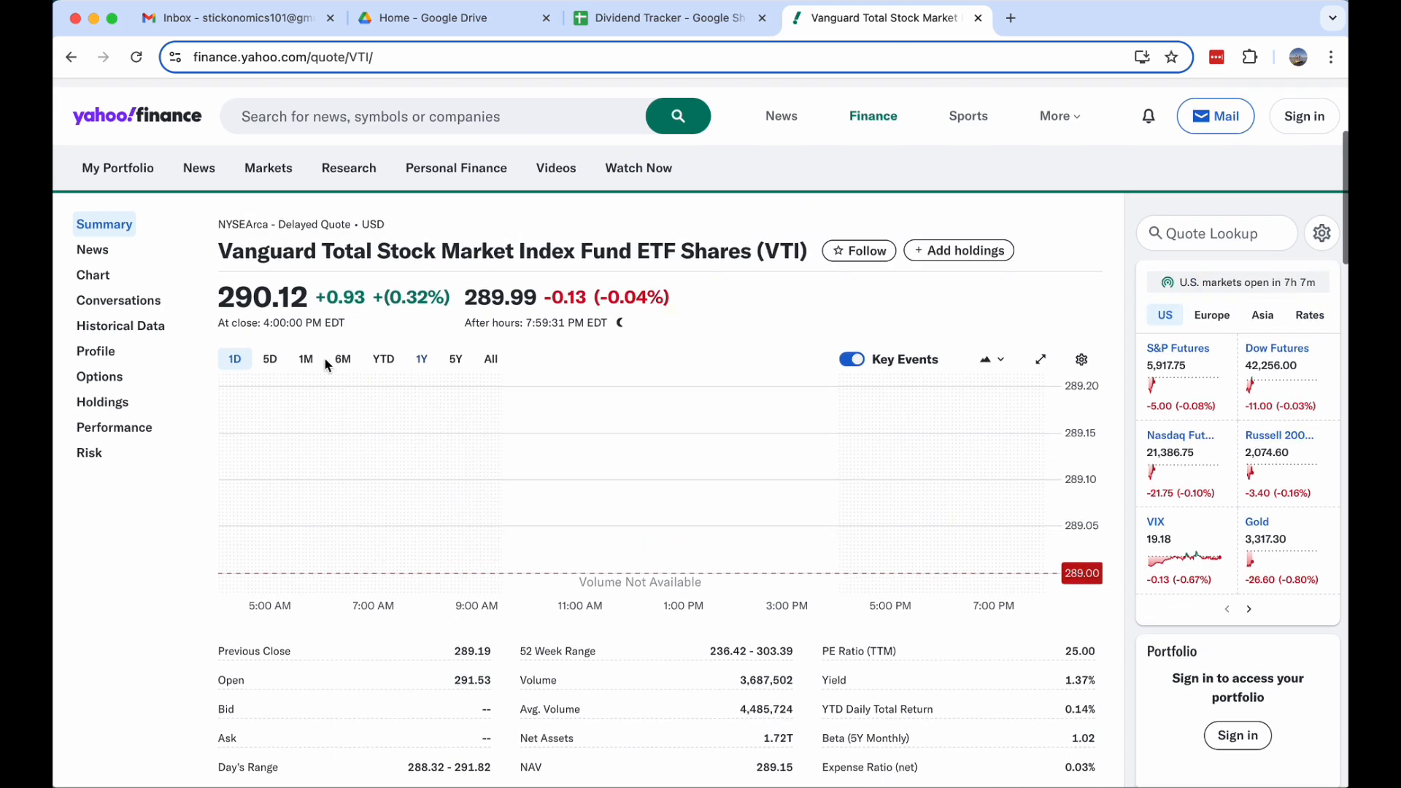
{"action": "left_click", "coordinate": [141, 332]}
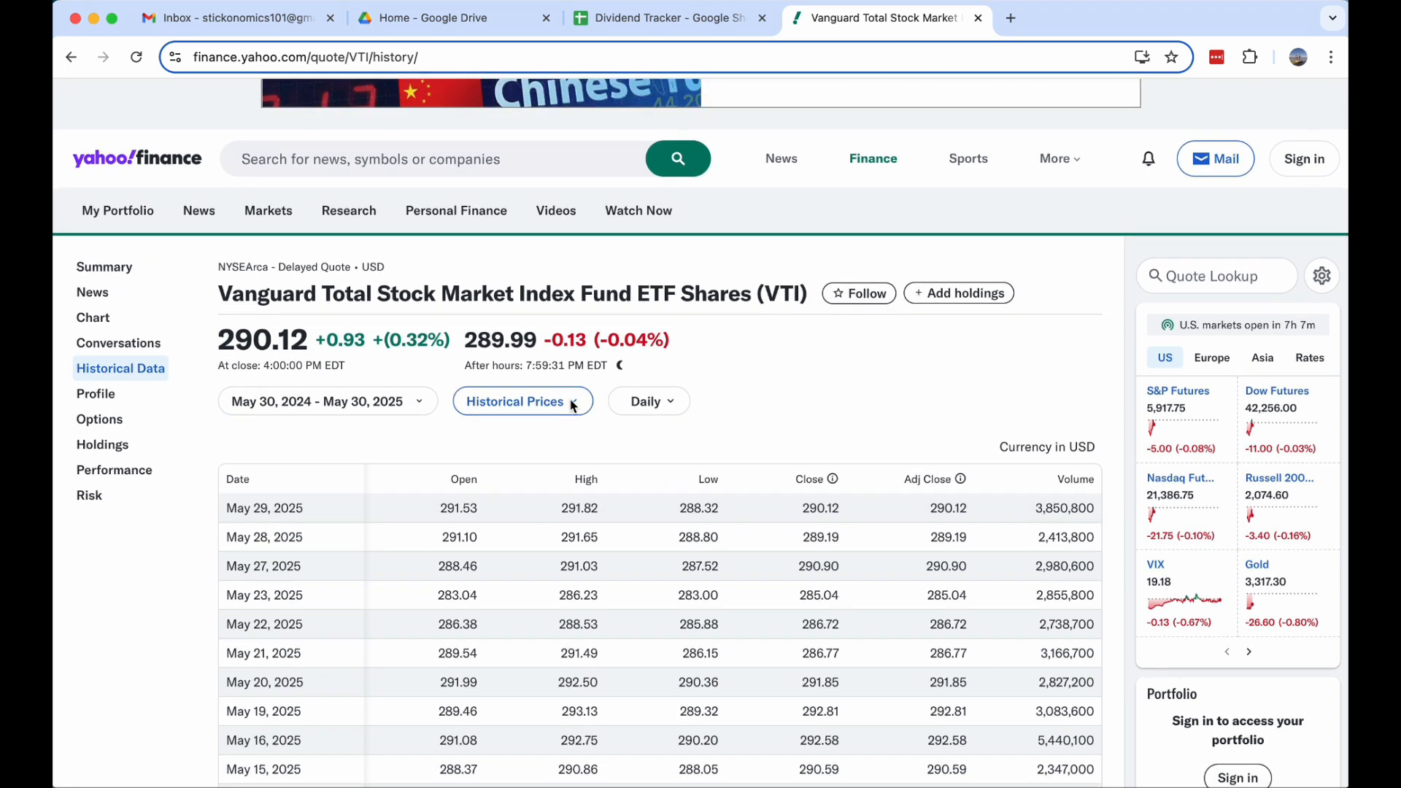
{"action": "left_click", "coordinate": [572, 406]}
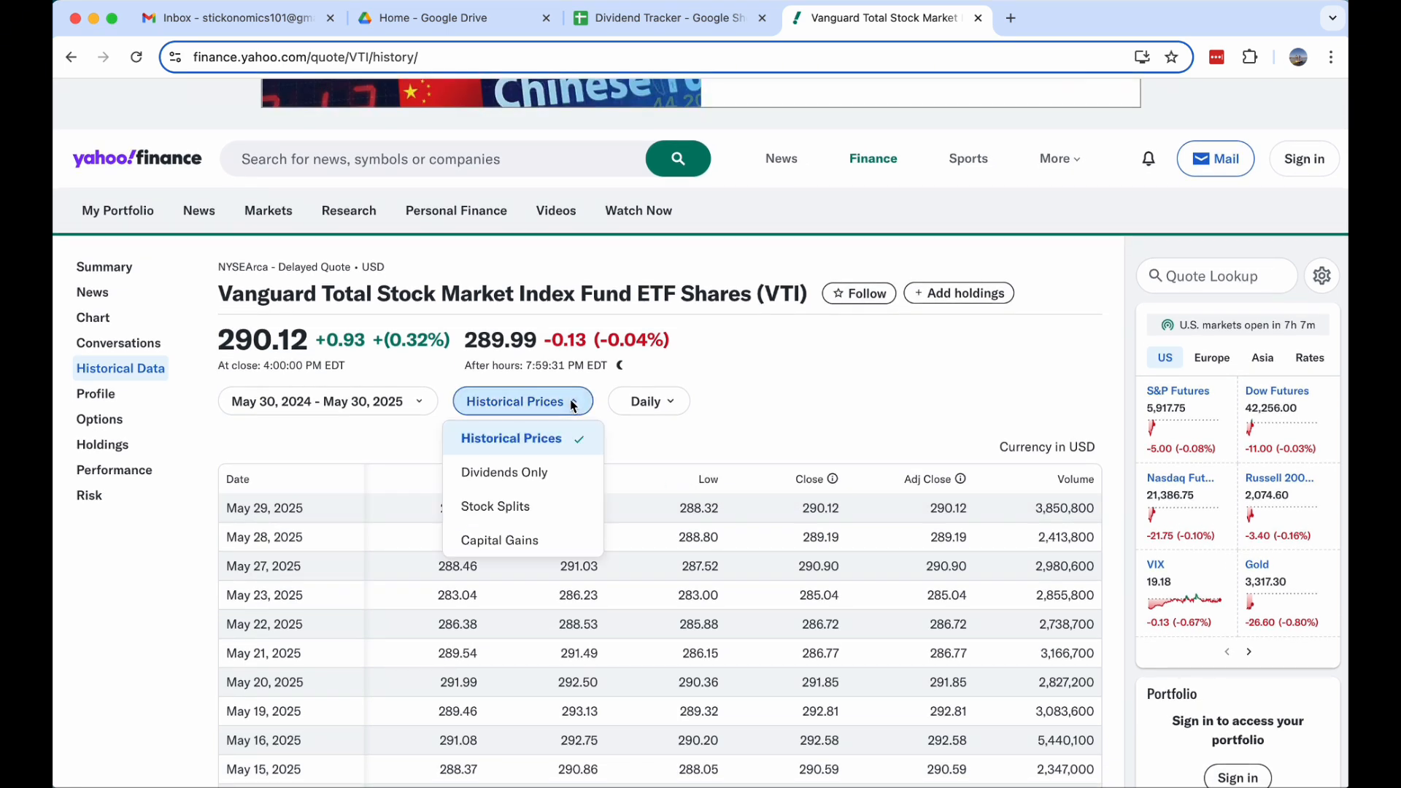
{"action": "left_click", "coordinate": [540, 474]}
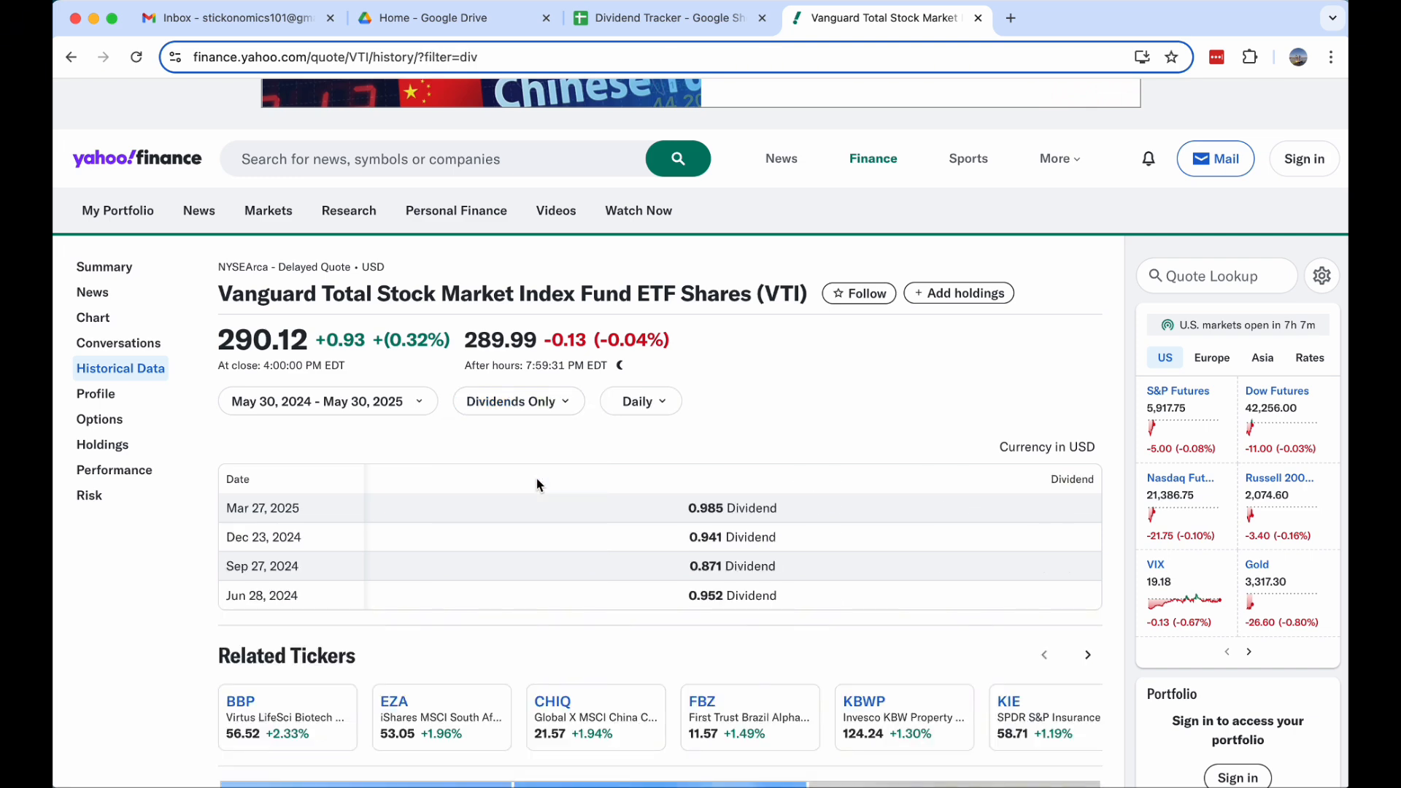
{"action": "left_click", "coordinate": [396, 400]}
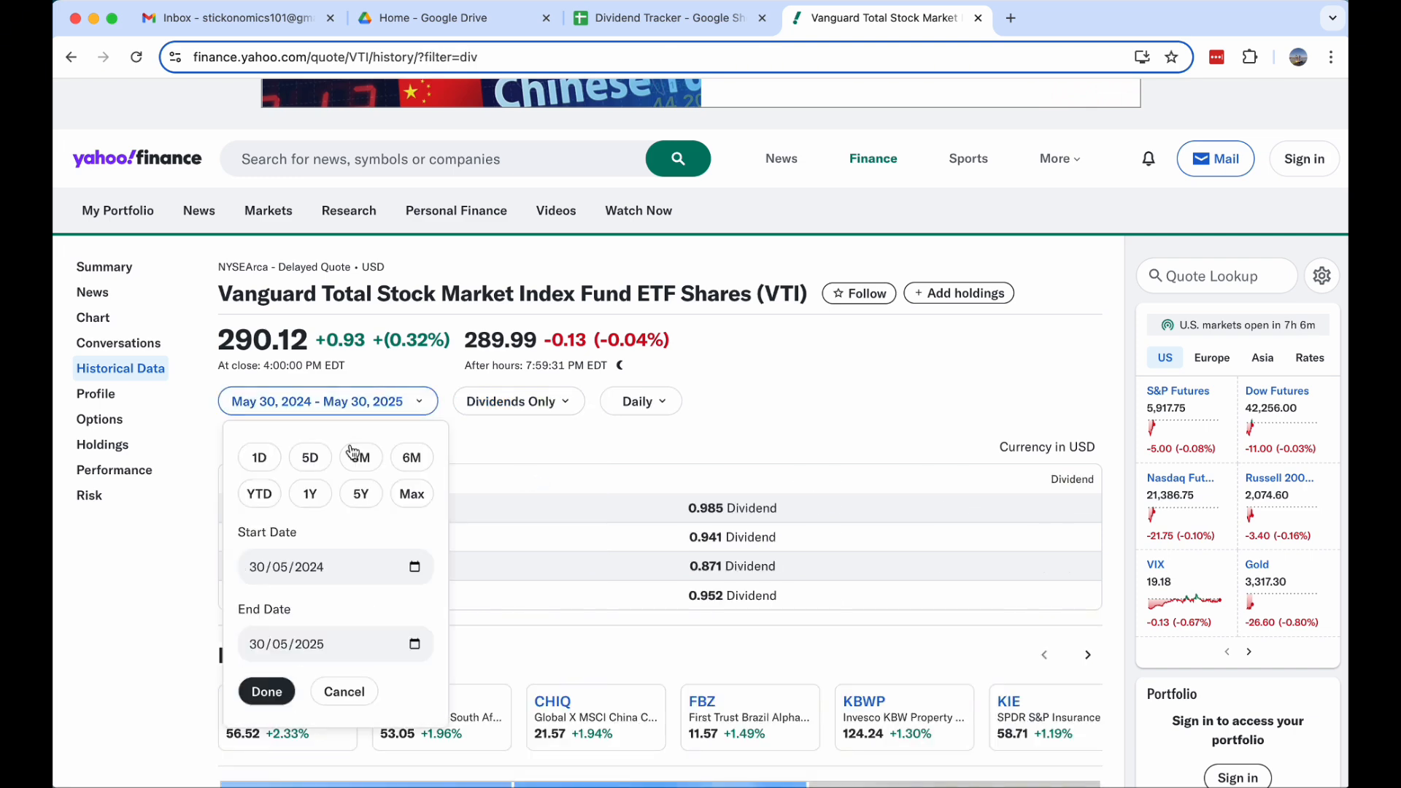
{"action": "left_click", "coordinate": [311, 496]}
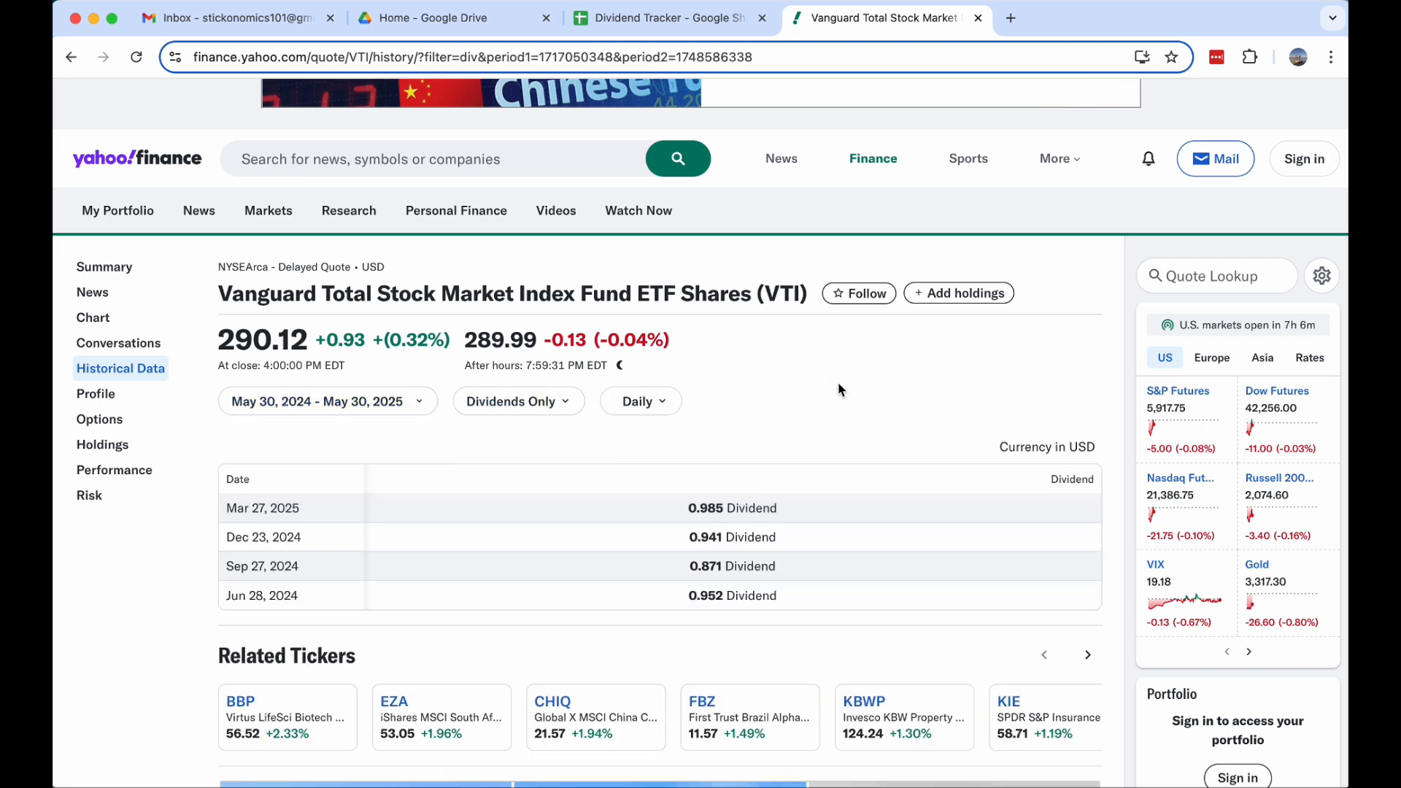
{"action": "scroll", "coordinate": [839, 378], "scroll_direction": "down", "scroll_amount": 2}
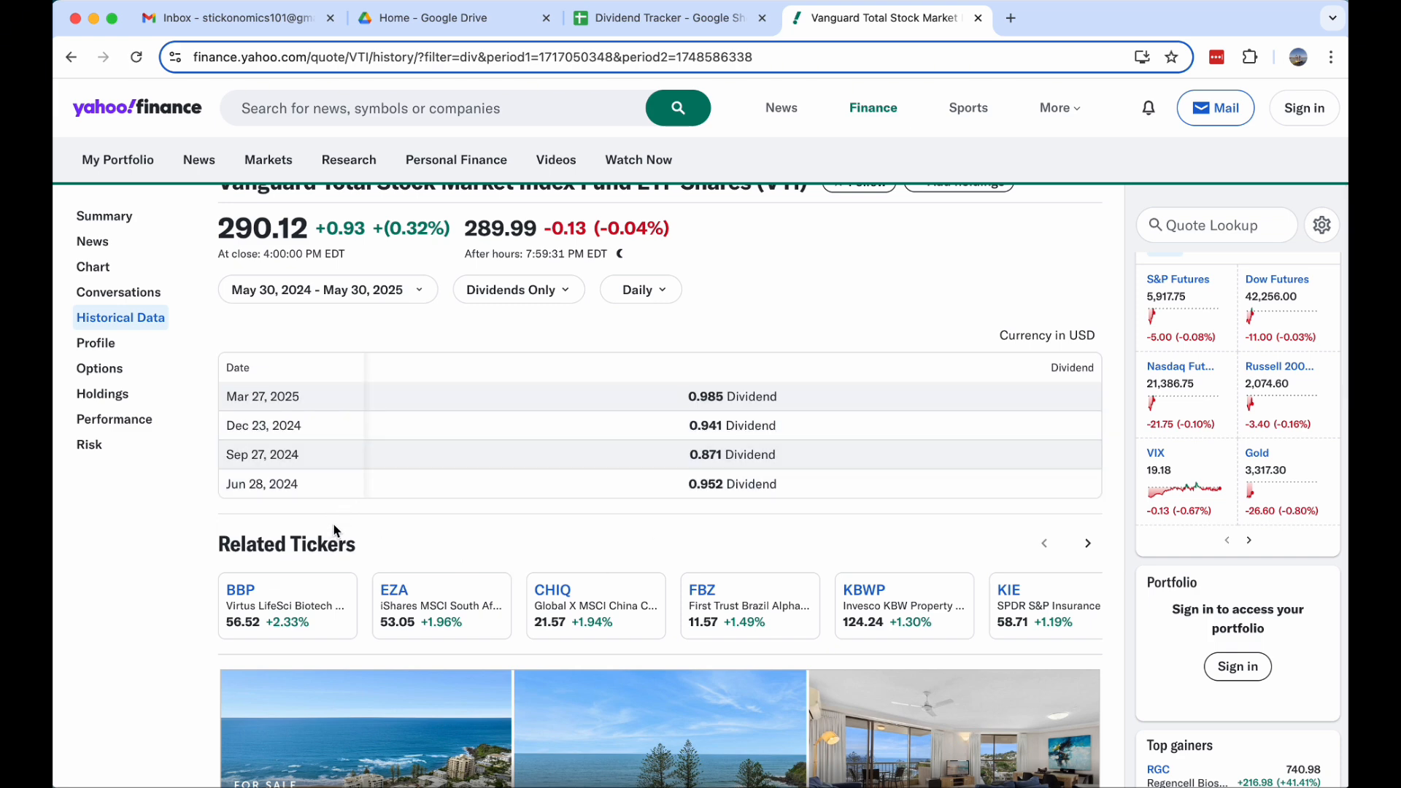
- Back in the Dividends Payment Log, enter payment date Jun 28 2024 in A2 and dividend per share 0.952 in D2
{"action": "left_click", "coordinate": [660, 17]}
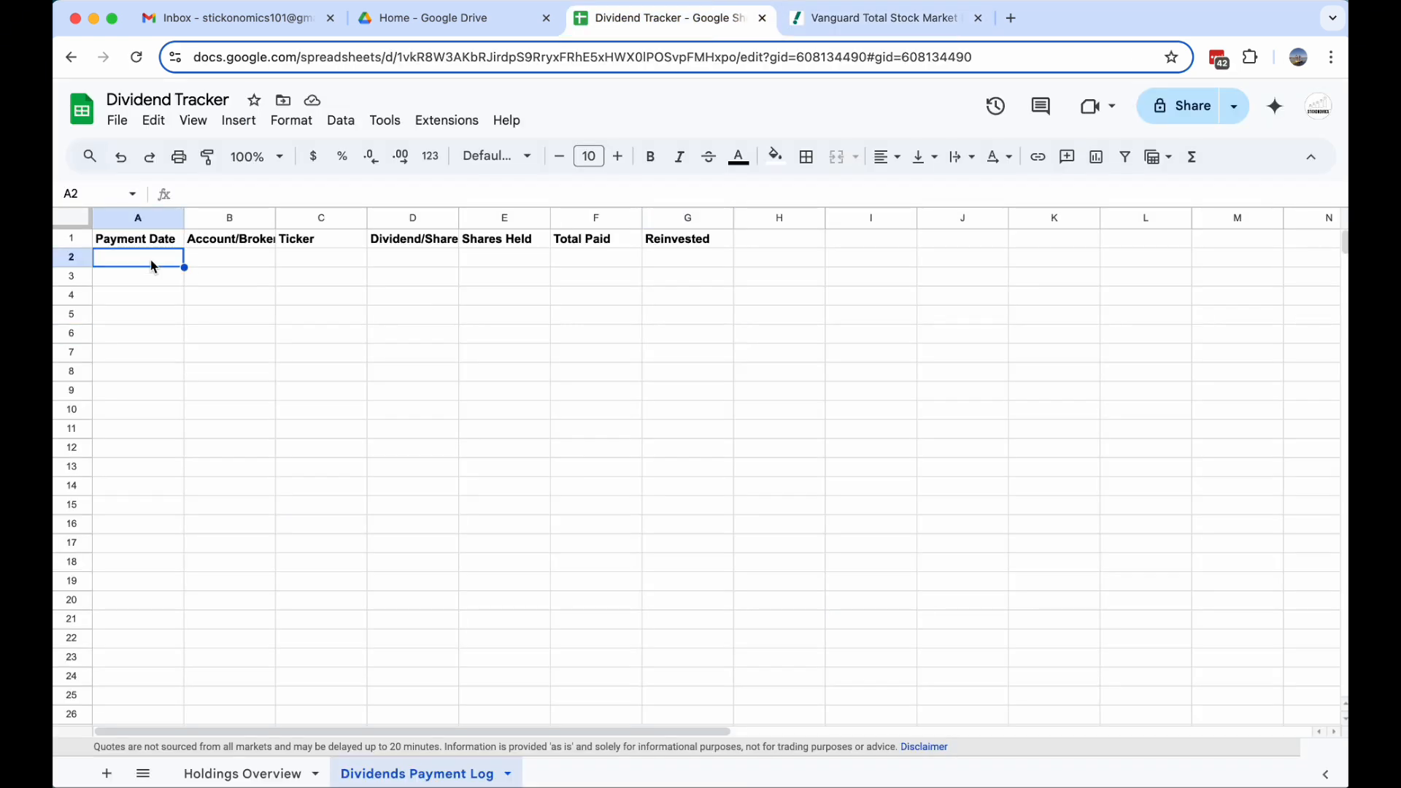
{"action": "type", "text": "06/28/2024"}
{"action": "left_click", "coordinate": [400, 260]}
{"action": "type", "text": "0.952"}
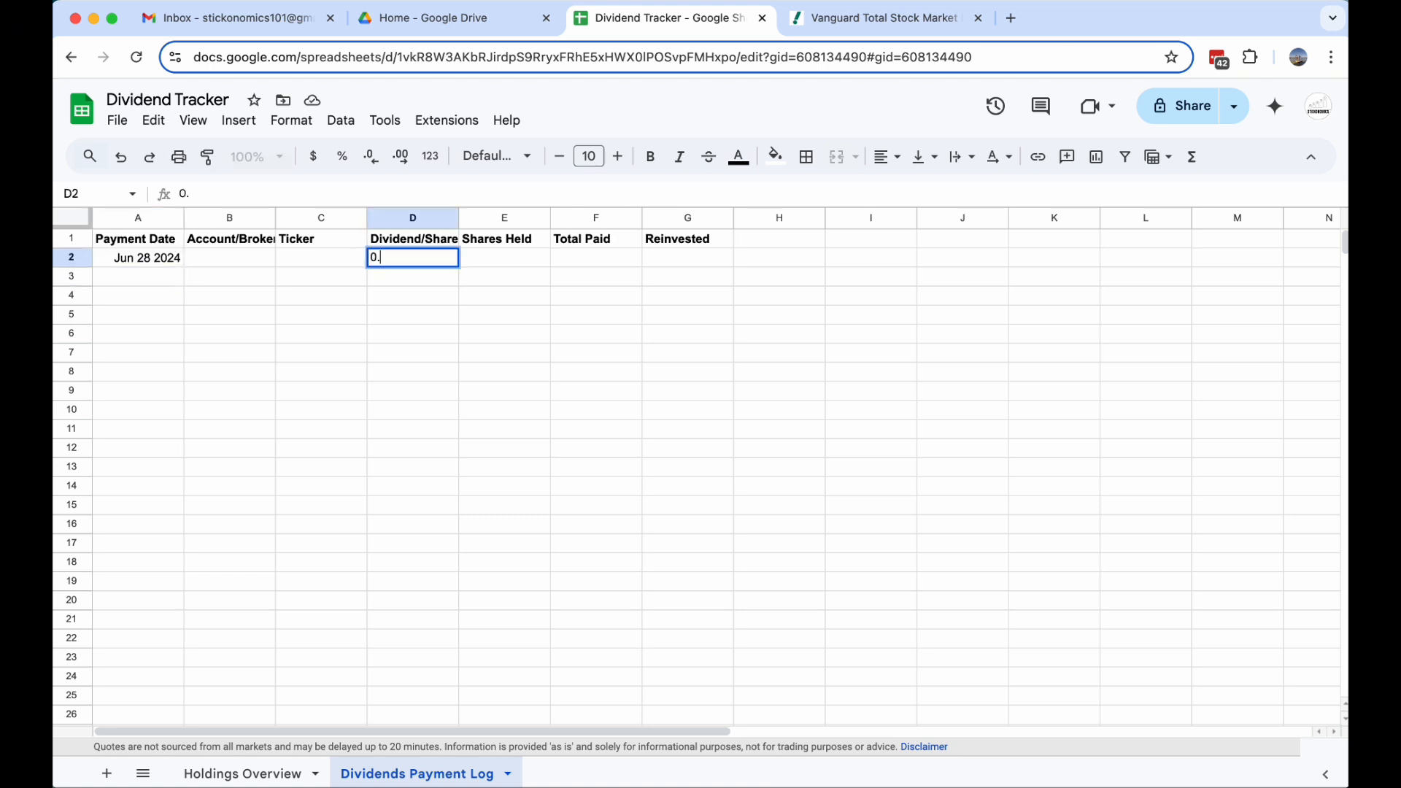
{"action": "key", "text": "Return"}
- Complete row 2 with M1 as the account/broker, VTI as the ticker and 10 as the shares held
{"action": "left_click", "coordinate": [237, 256]}
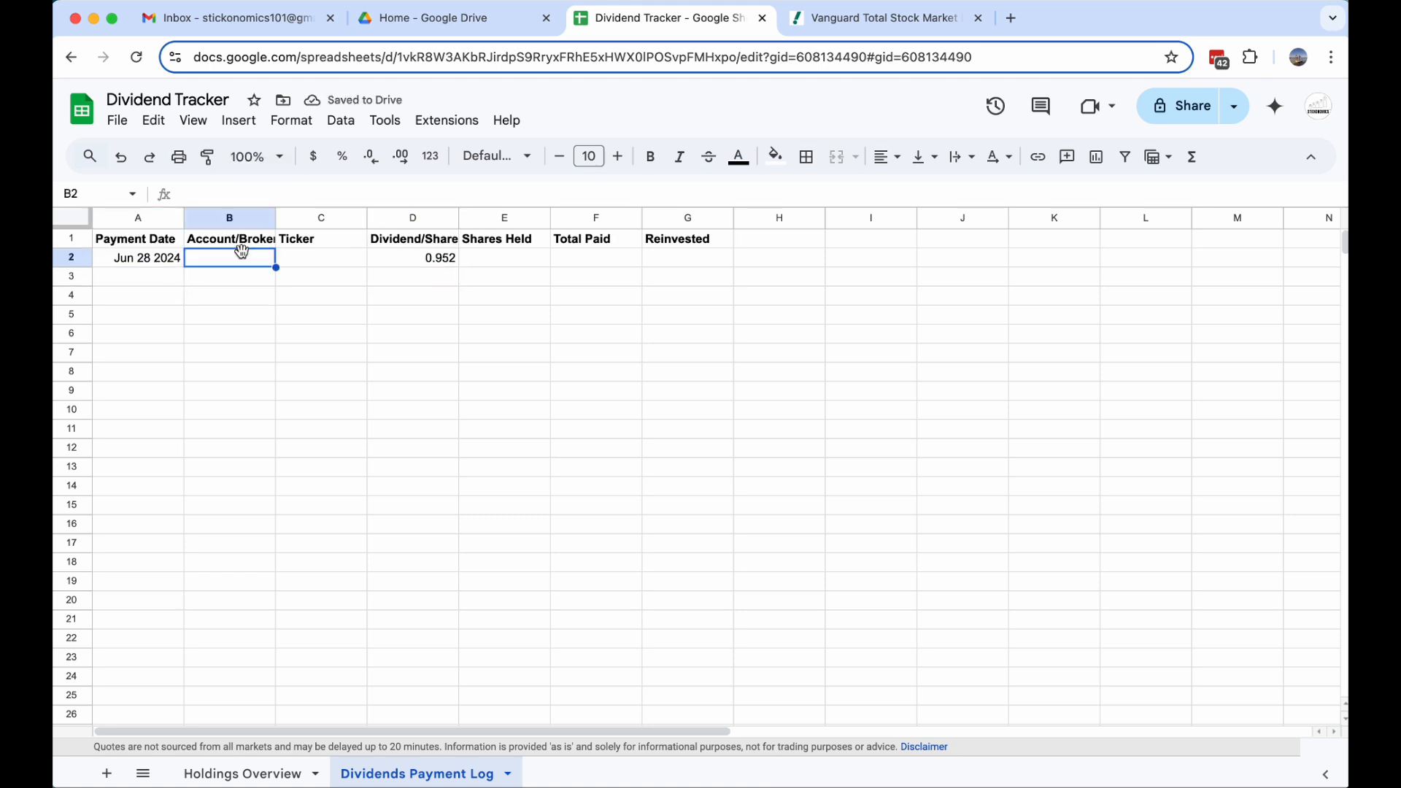
{"action": "type", "text": "M1"}
{"action": "key", "text": "Tab"}
{"action": "type", "text": "VTI"}
{"action": "left_click", "coordinate": [463, 260]}
{"action": "type", "text": "10"}
{"action": "key", "text": "Return"}
- Calculate the total paid in F2 with the formula =E2*D2
{"action": "left_click", "coordinate": [596, 258]}
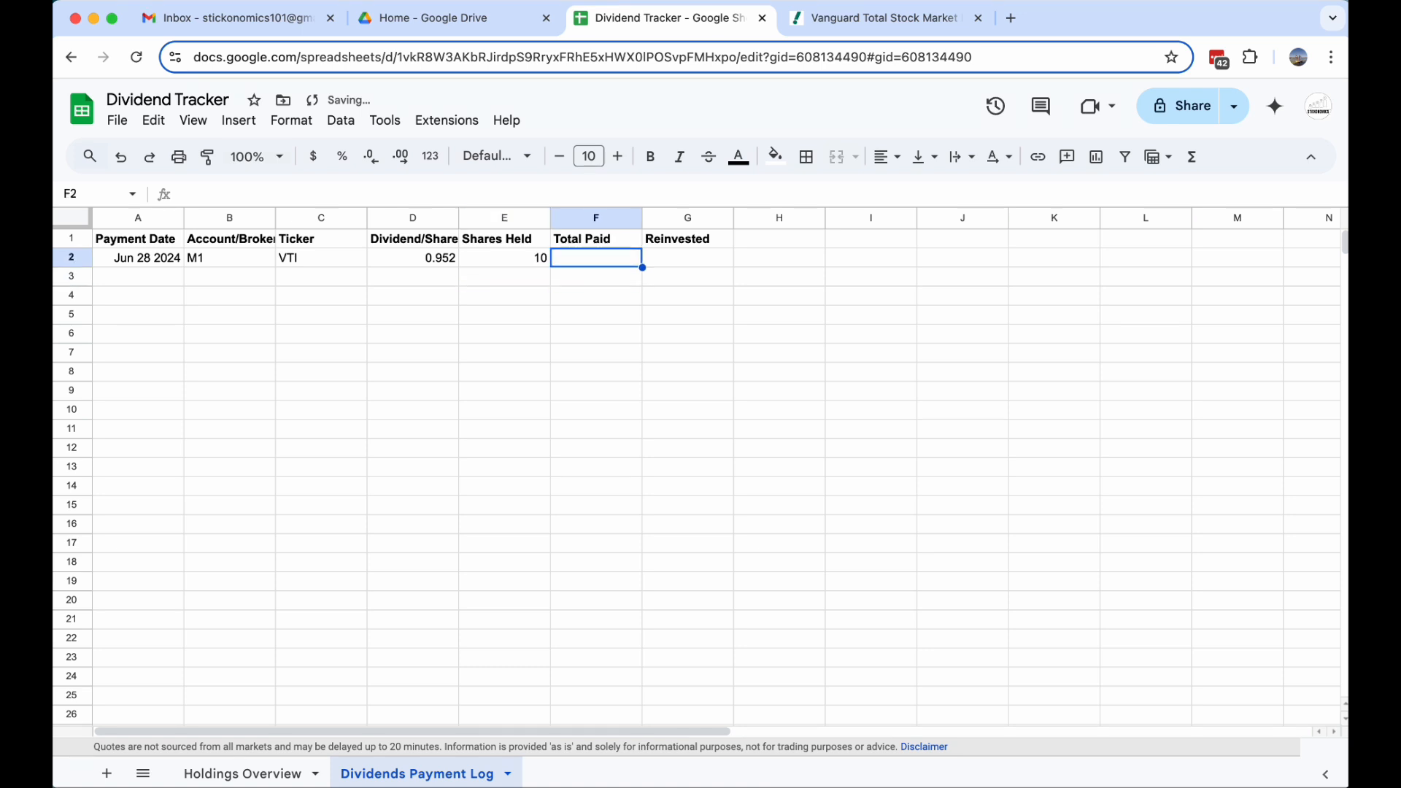
{"action": "type", "text": "="}
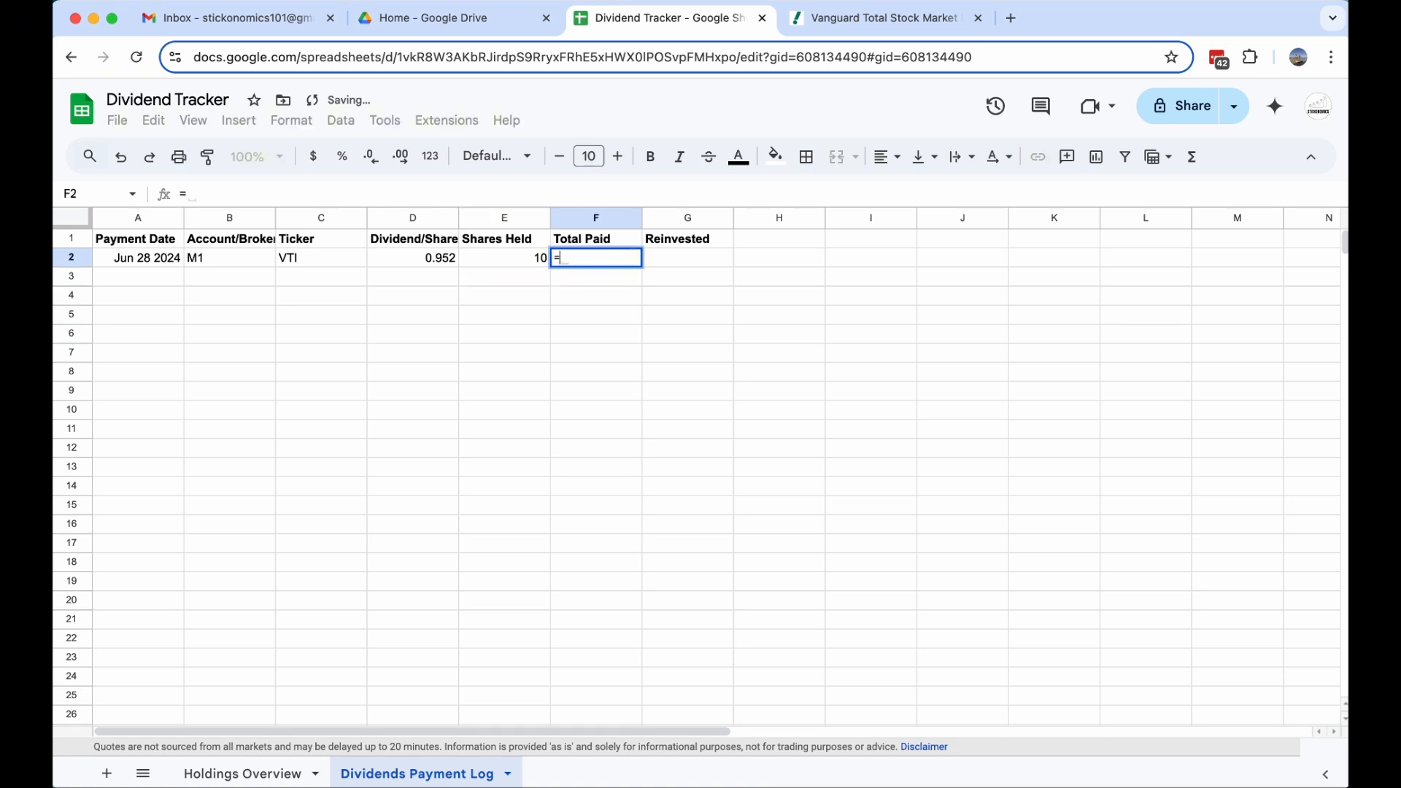
{"action": "left_click", "coordinate": [503, 261]}
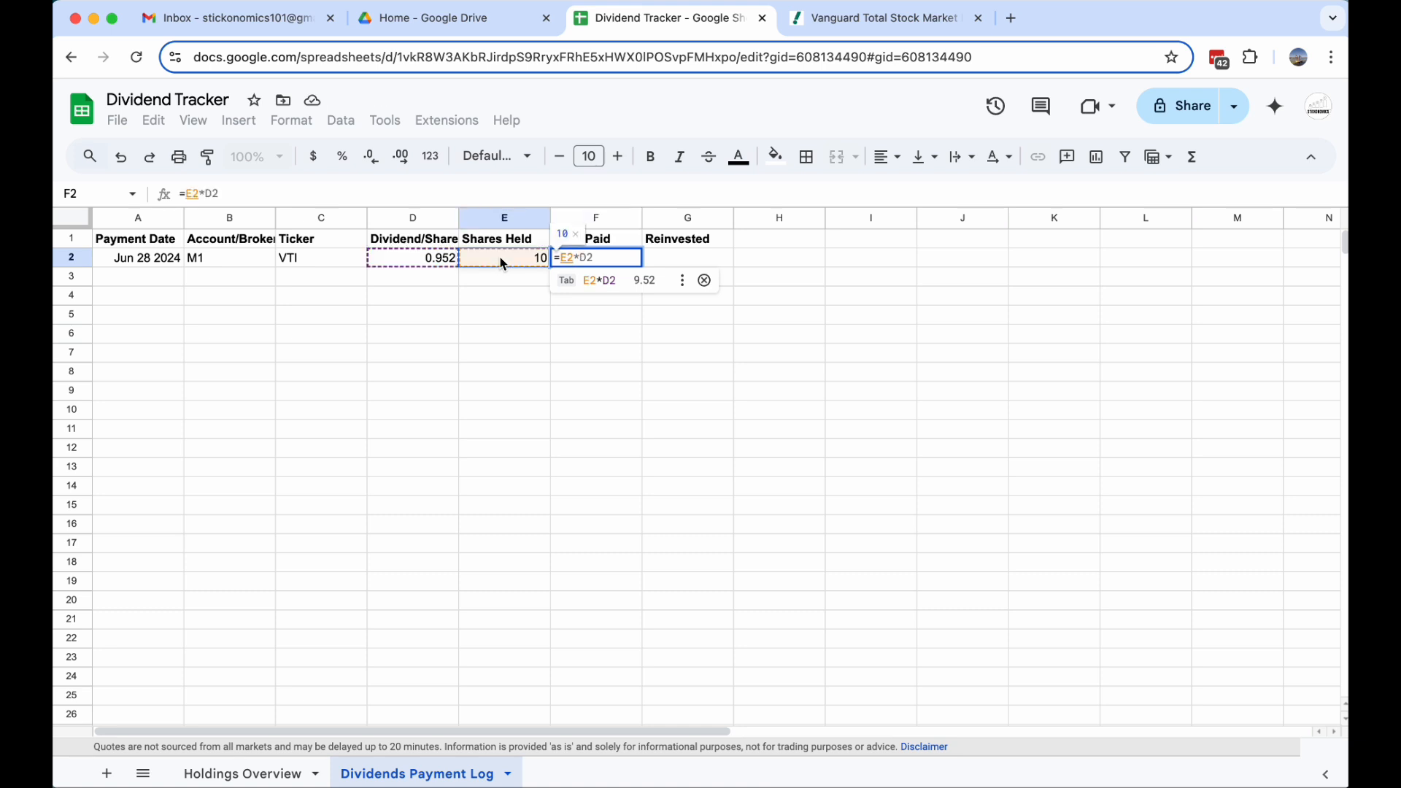
{"action": "type", "text": "*"}
{"action": "left_click", "coordinate": [429, 261]}
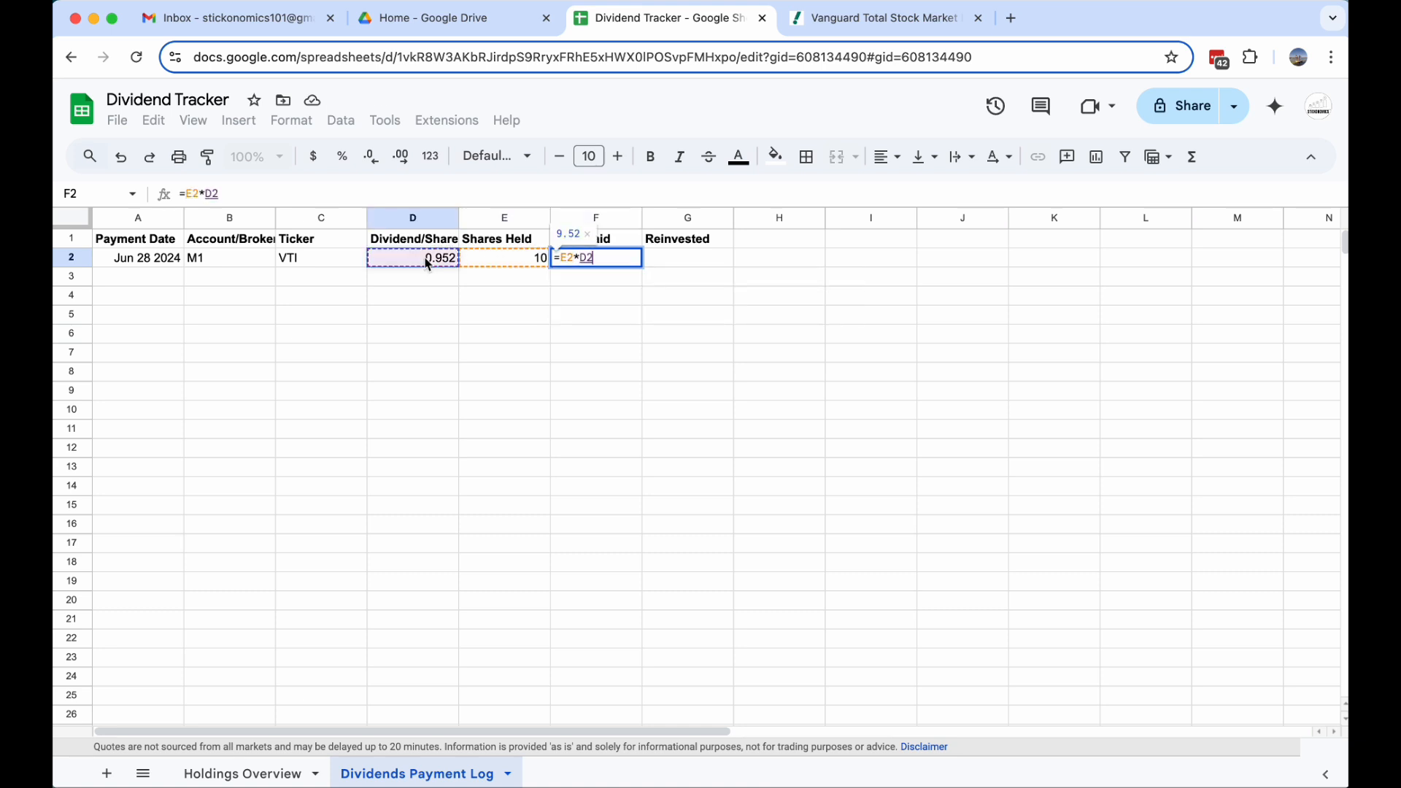
{"action": "key", "text": "Return"}
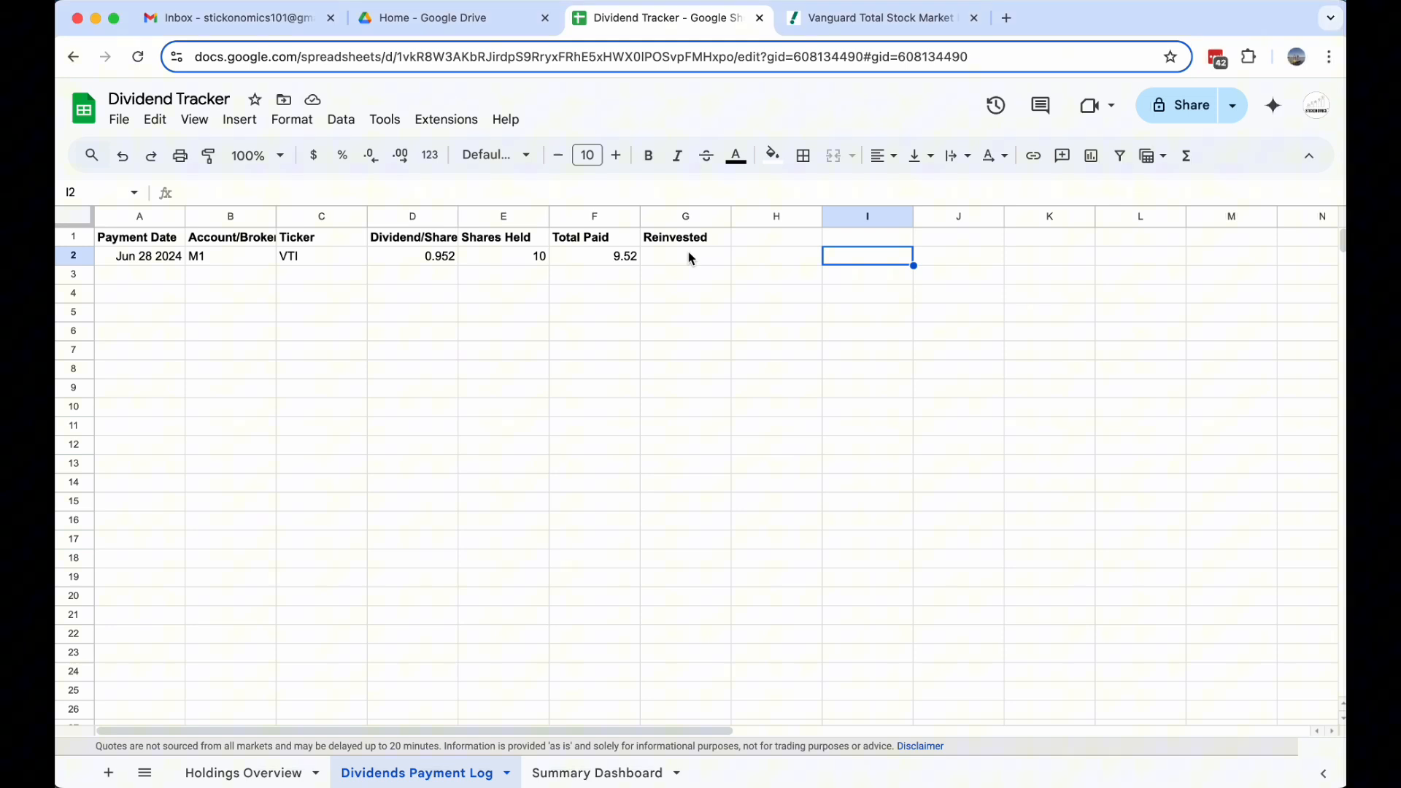
- Insert a checkbox in the Reinvested cell G2 and test it by ticking and unticking it
{"action": "left_click", "coordinate": [688, 256]}
{"action": "left_click", "coordinate": [240, 119]}
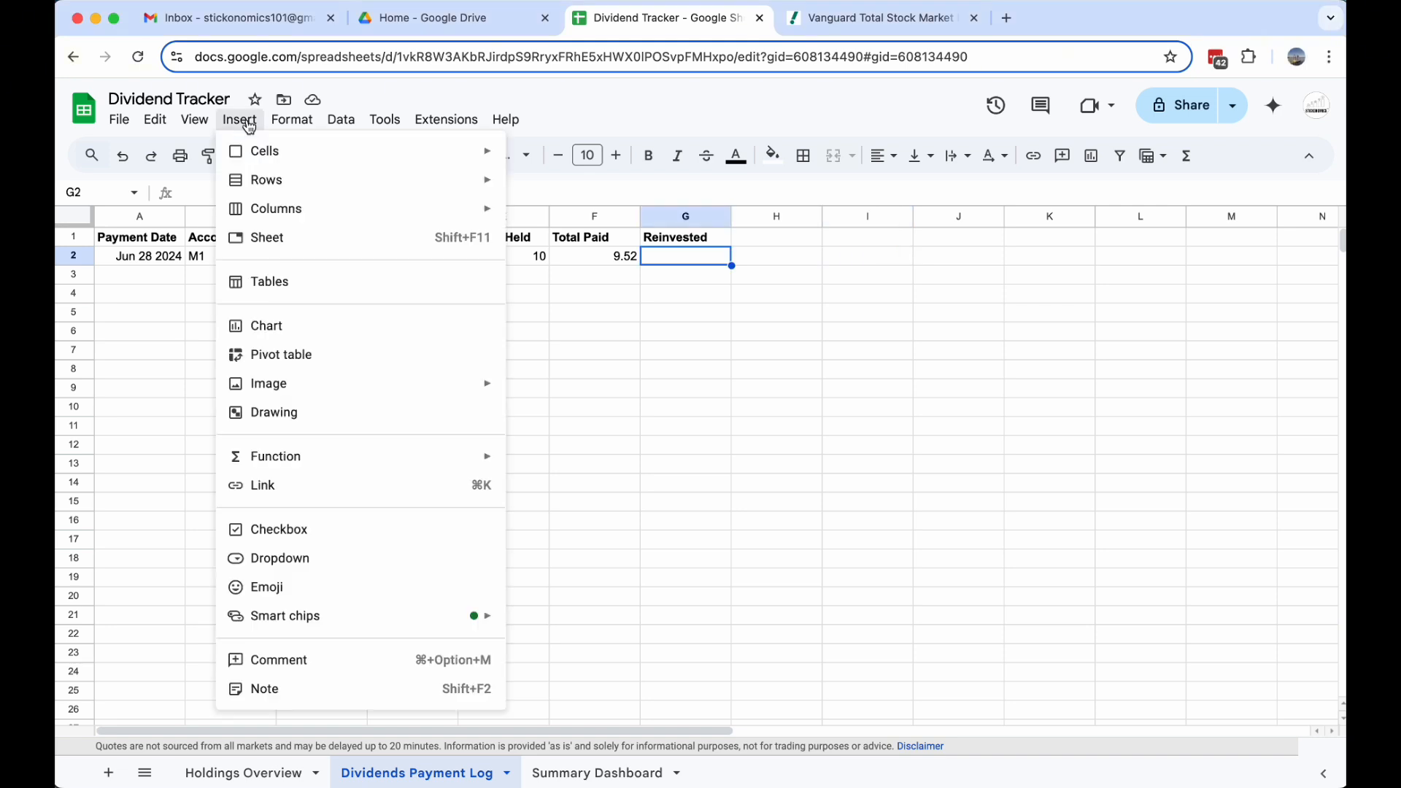
{"action": "left_click", "coordinate": [295, 530]}
{"action": "left_click", "coordinate": [686, 257]}
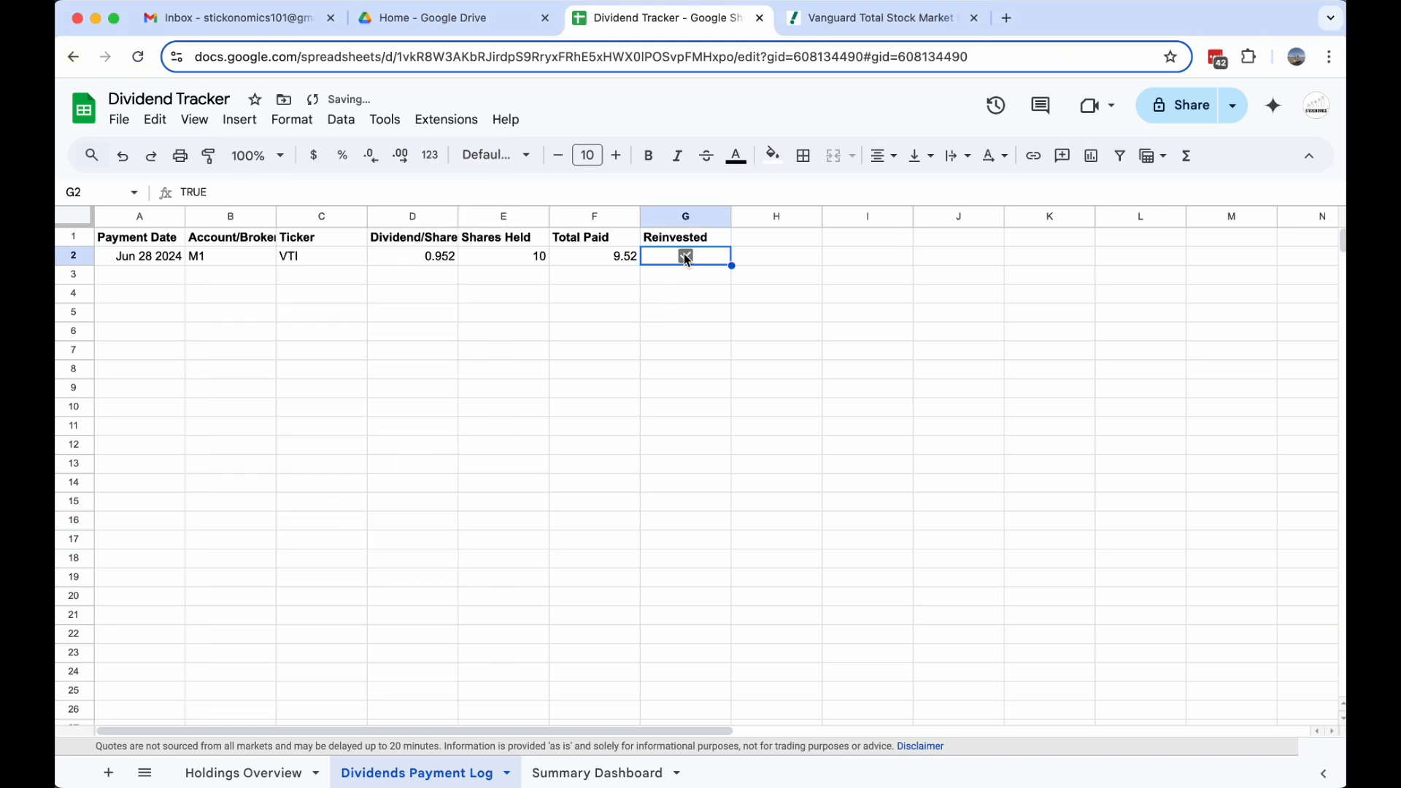
{"action": "left_click", "coordinate": [687, 258]}
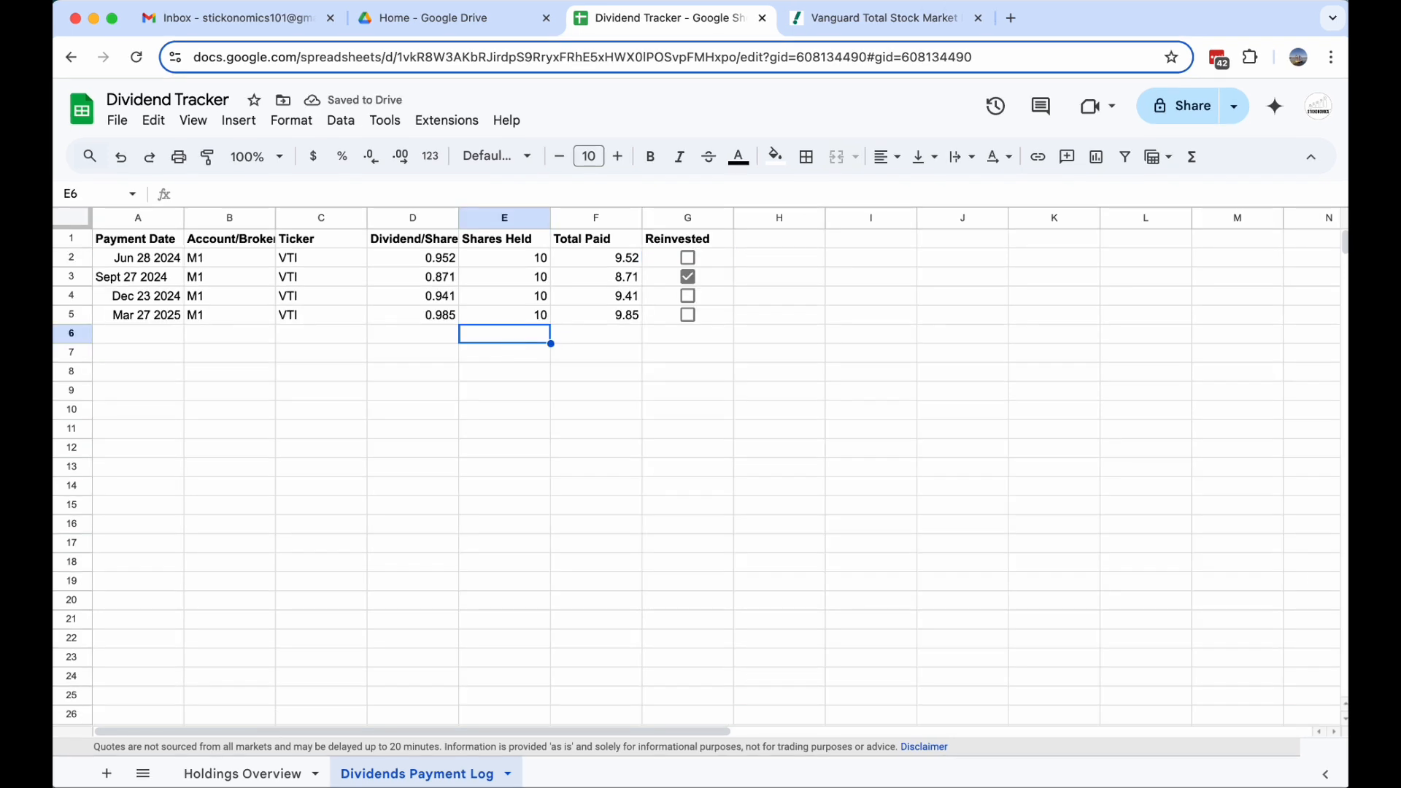
- Label E6 as Total, sum the payments in F6 with =sum(F2:F5) and format the result as currency
{"action": "type", "text": "Total"}
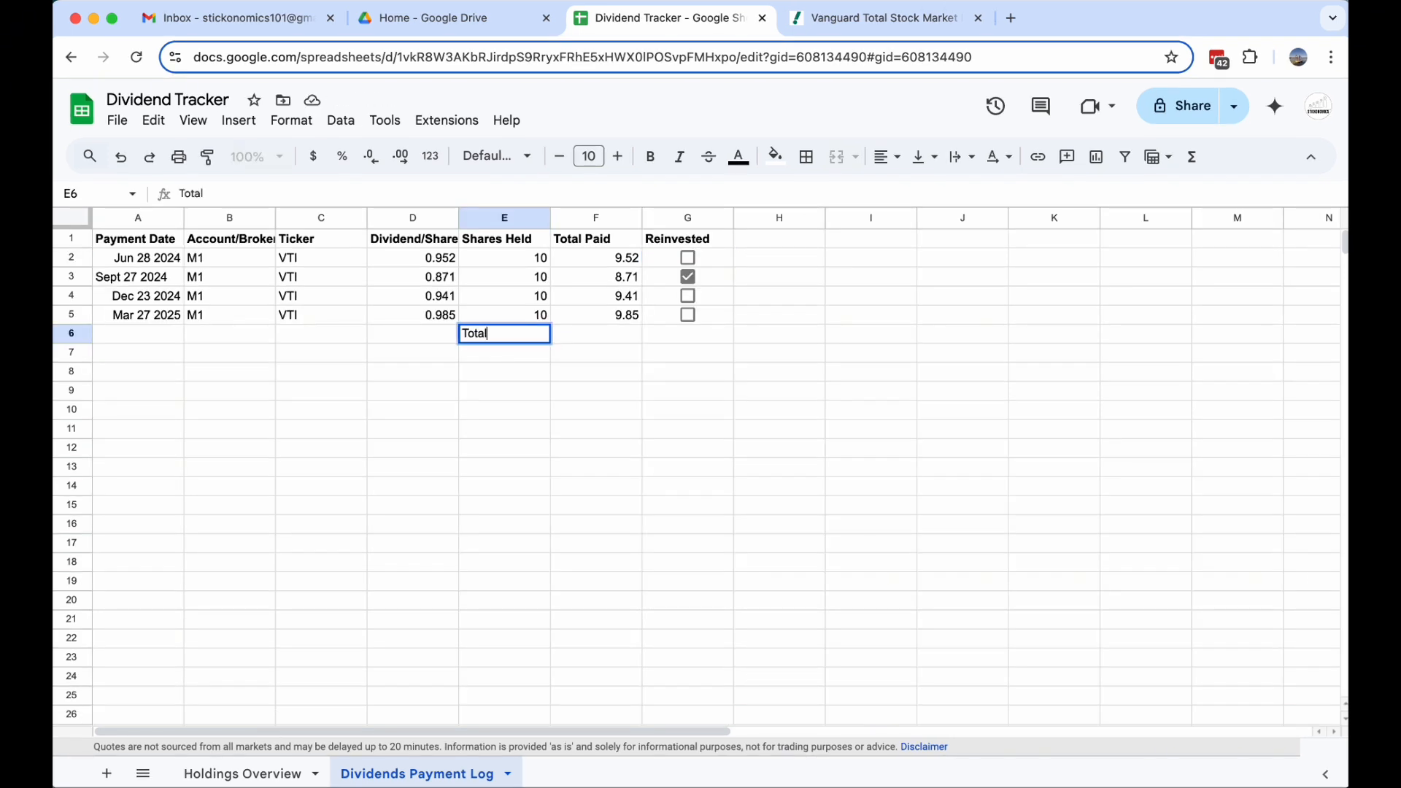
{"action": "key", "text": "Tab"}
{"action": "type", "text": "=sum("}
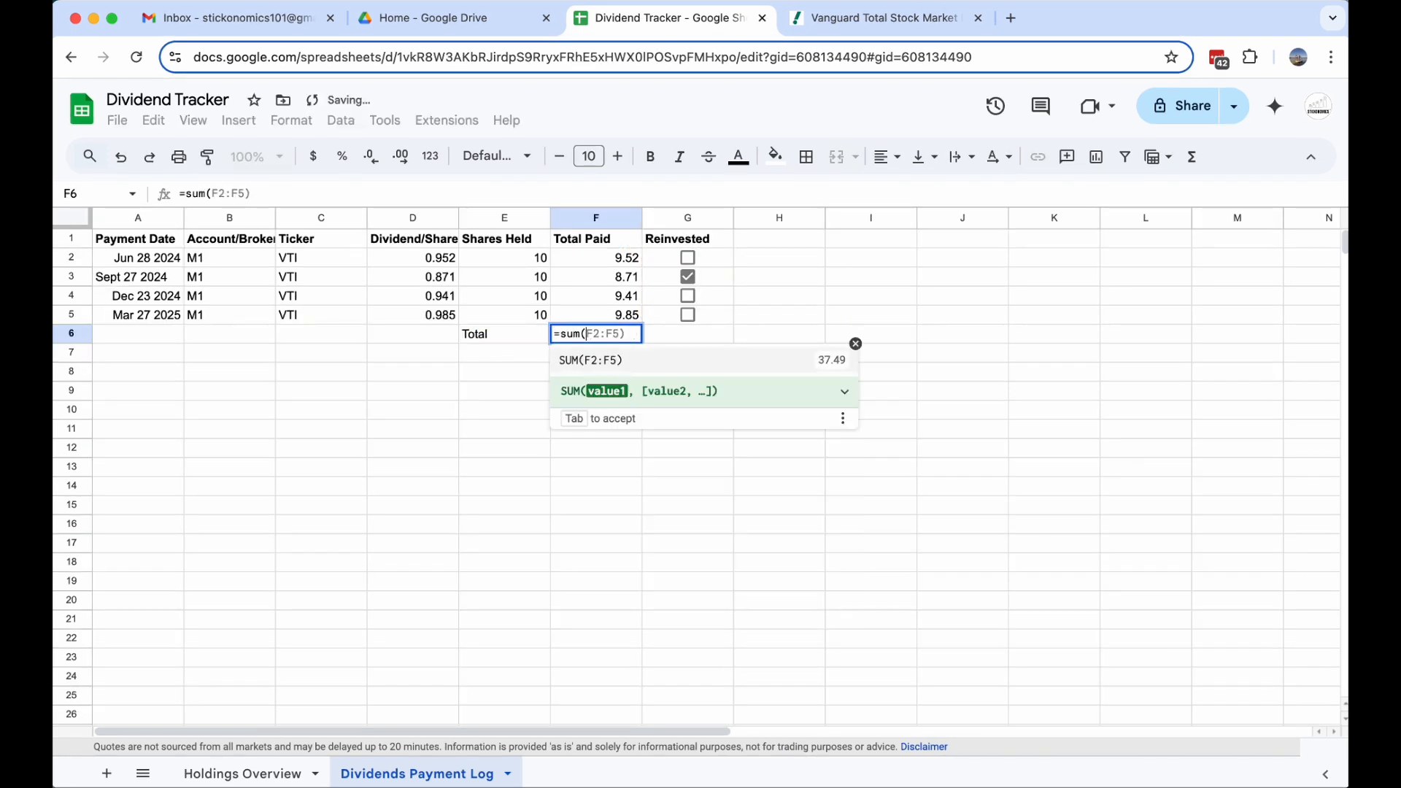
{"action": "left_click_drag", "start_coordinate": [592, 254], "coordinate": [593, 315]}
{"action": "type", "text": ")"}
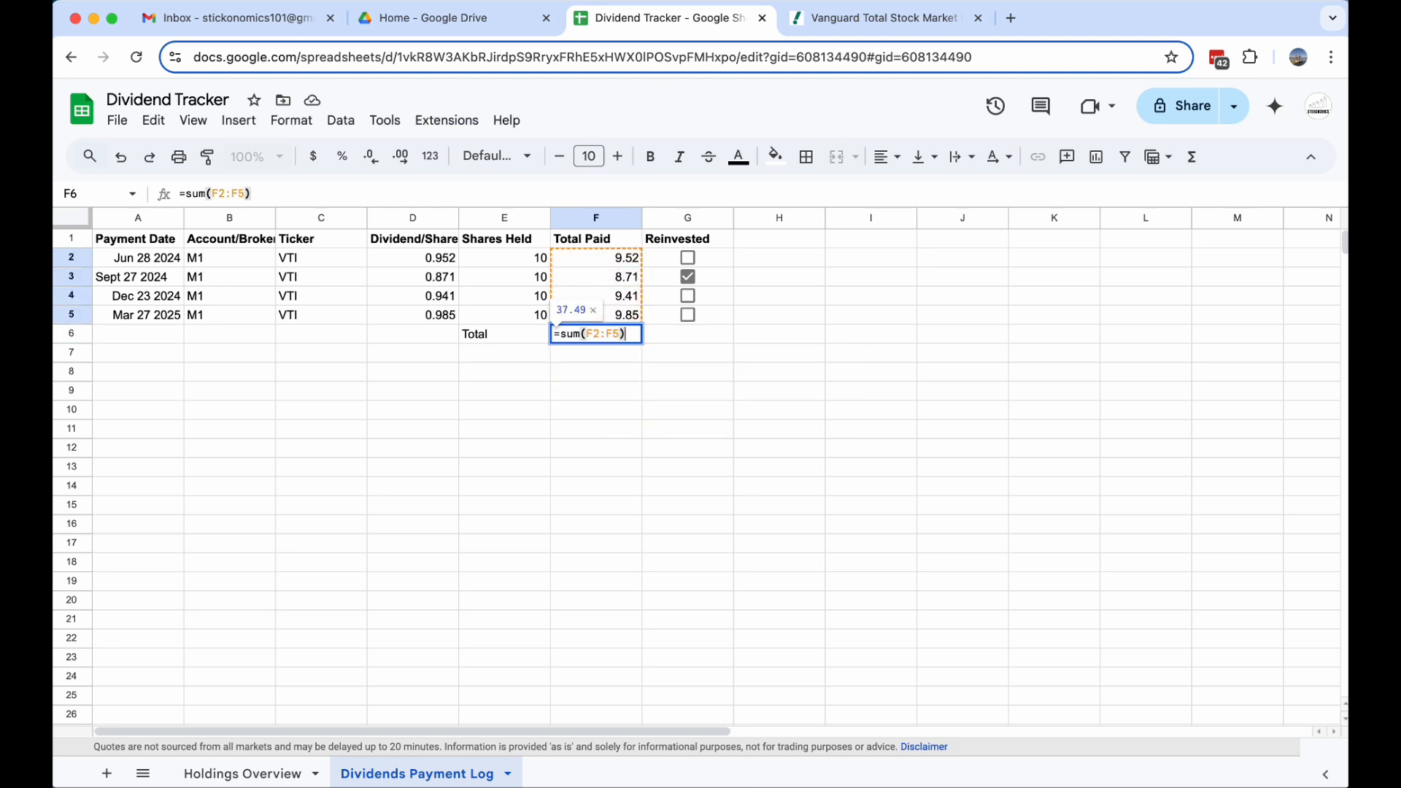
{"action": "key", "text": "Return"}
{"action": "left_click", "coordinate": [590, 336]}
{"action": "left_click", "coordinate": [313, 156]}
{"action": "left_click", "coordinate": [688, 448]}
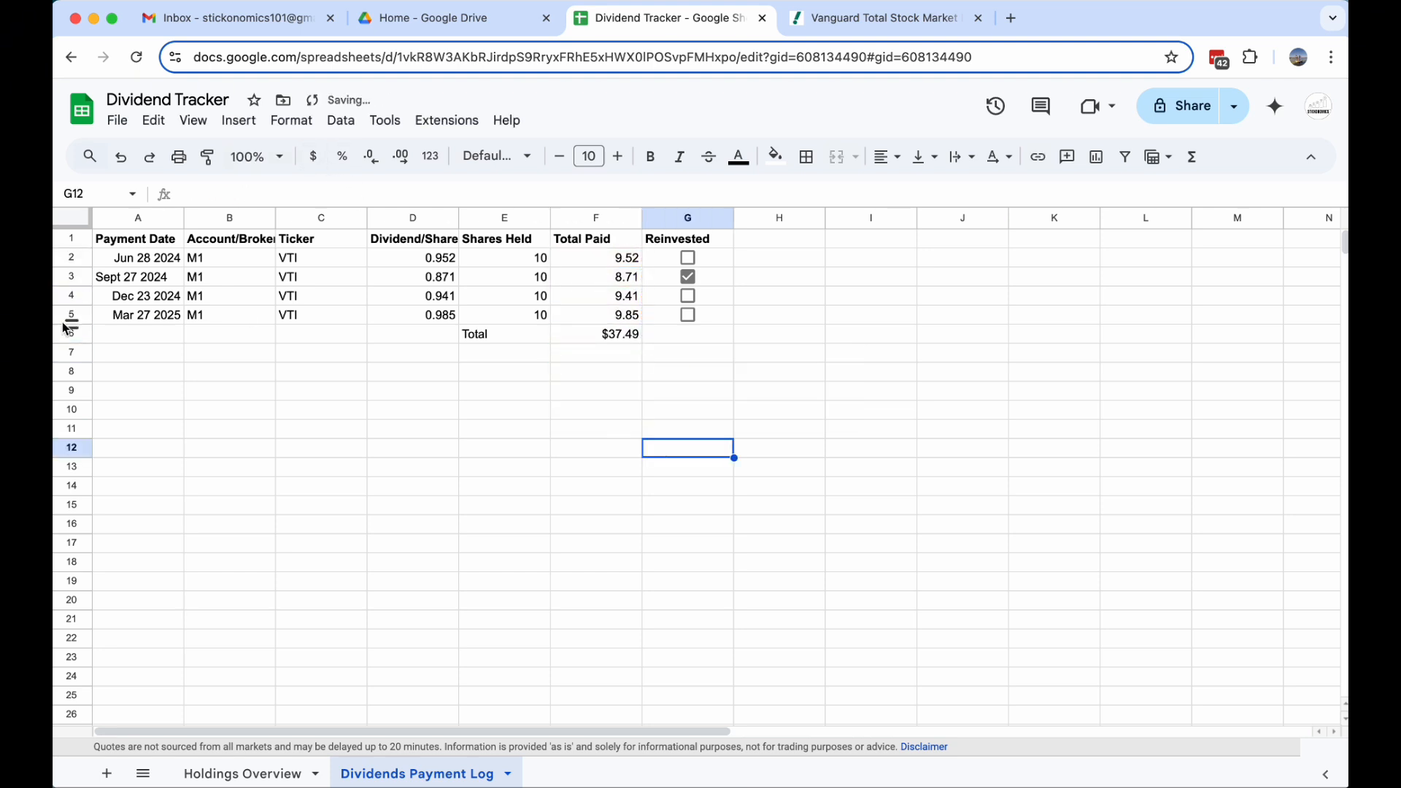
- Insert one row above the Total row 6 and re-enter the total in F7 as the sum of F2:F6
{"action": "right_click", "coordinate": [71, 333]}
{"action": "left_click", "coordinate": [147, 460]}
{"action": "left_click", "coordinate": [588, 335]}
{"action": "left_click", "coordinate": [598, 354]}
{"action": "type", "text": "=sum("}
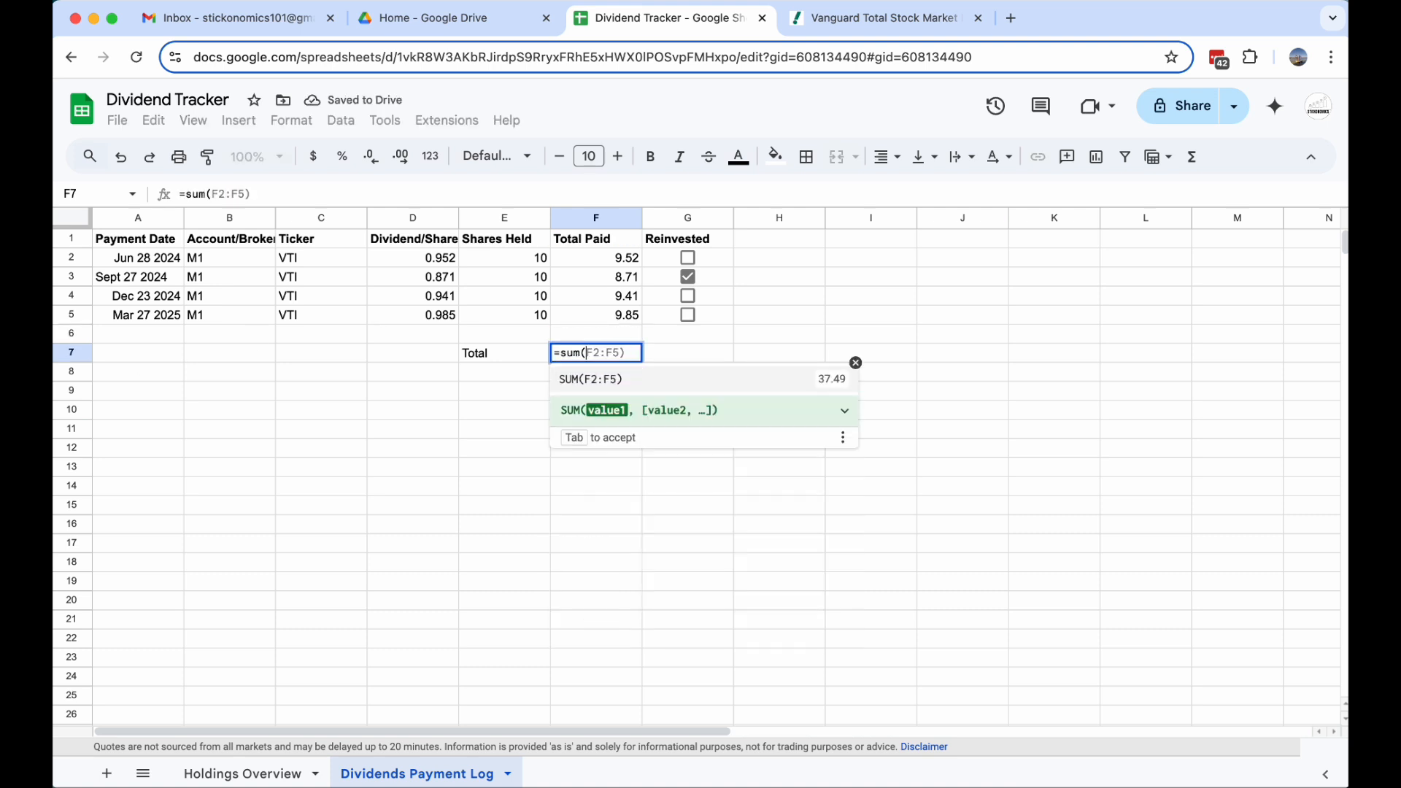
{"action": "left_click_drag", "start_coordinate": [596, 258], "coordinate": [597, 336]}
{"action": "key", "text": "Return"}
{"action": "left_click", "coordinate": [802, 351]}
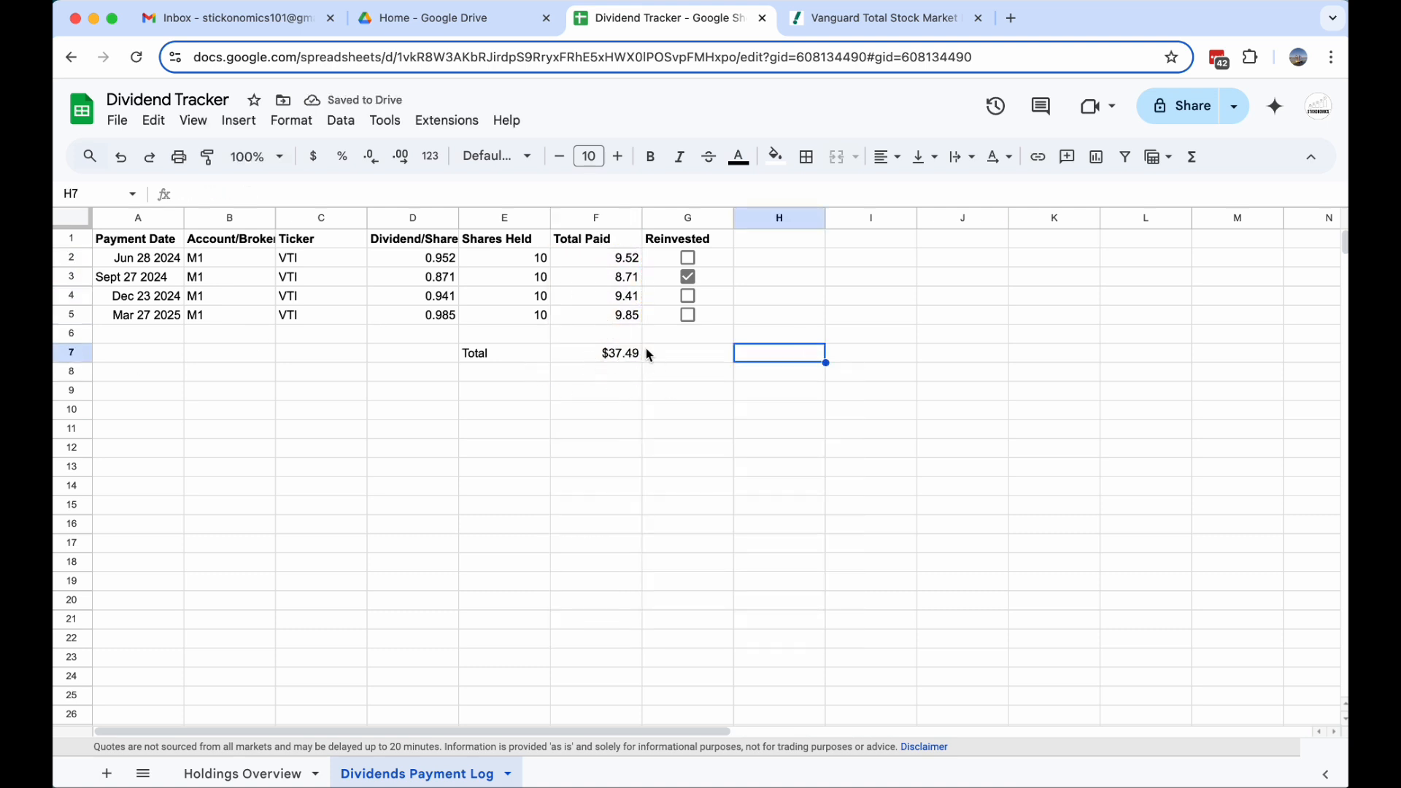
- After checking Holdings Overview against the payment log, add a sheet named Summary Dashboard with bold headers Metric and Value in A1:B1
{"action": "left_click", "coordinate": [292, 773]}
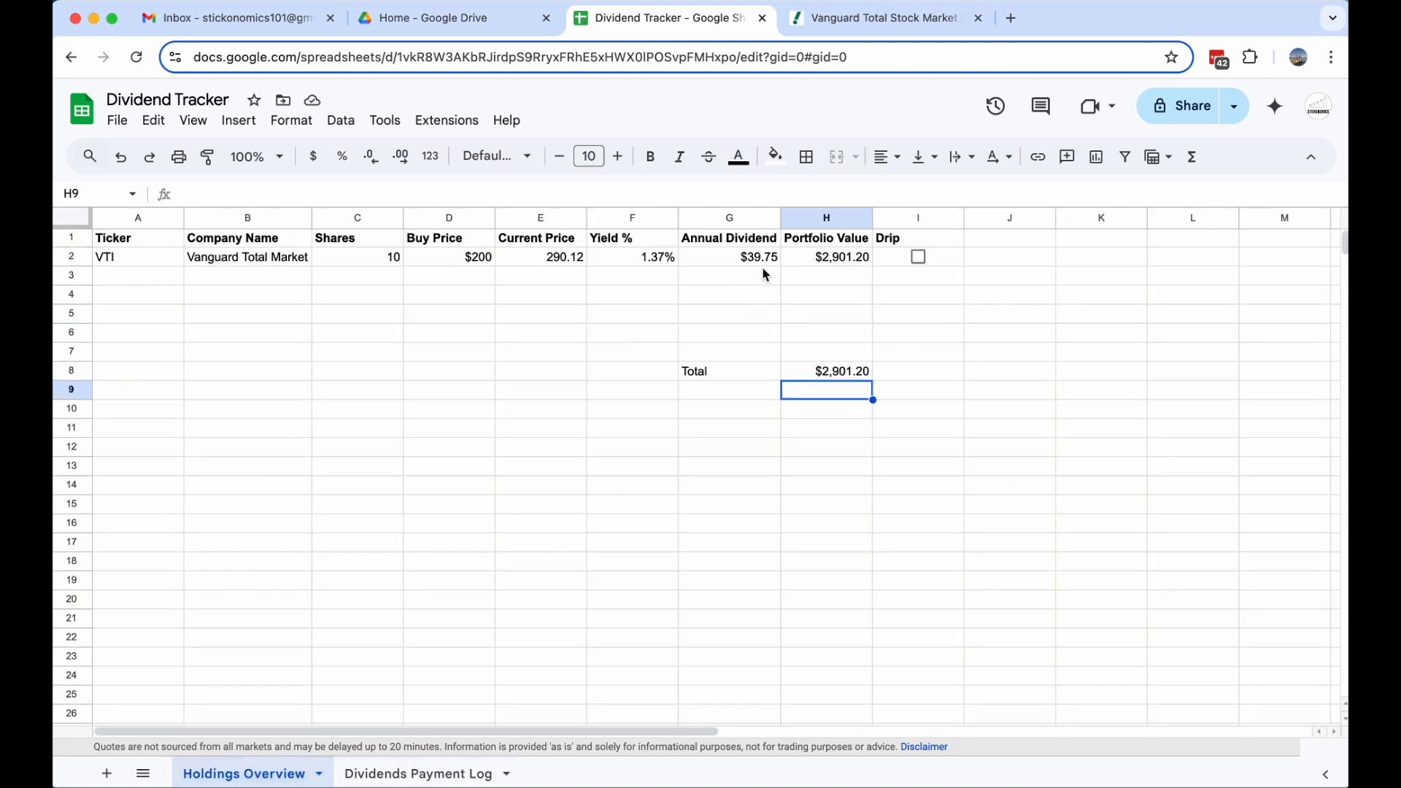
{"action": "left_click", "coordinate": [398, 775]}
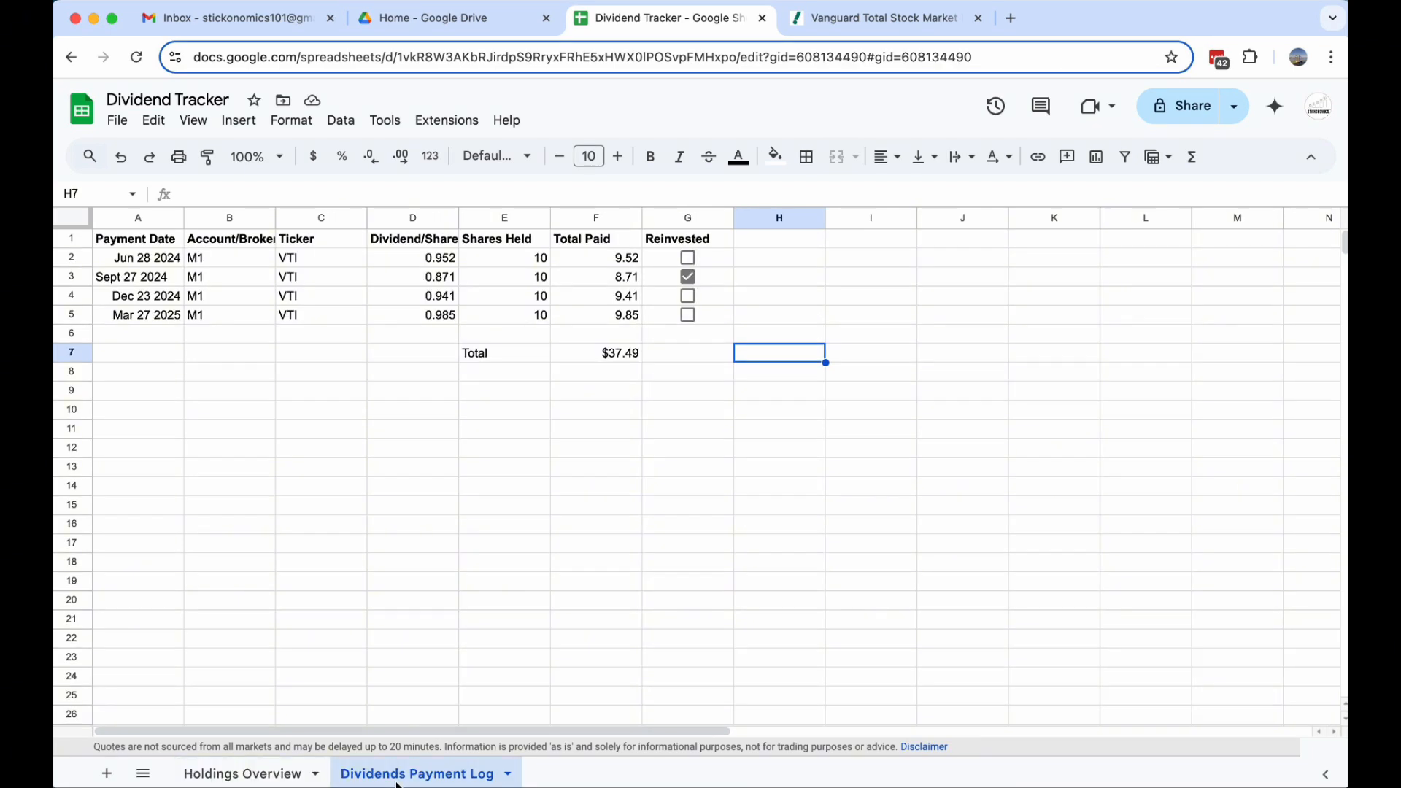
{"action": "left_click", "coordinate": [107, 774]}
{"action": "left_click", "coordinate": [587, 774]}
{"action": "left_click", "coordinate": [576, 541]}
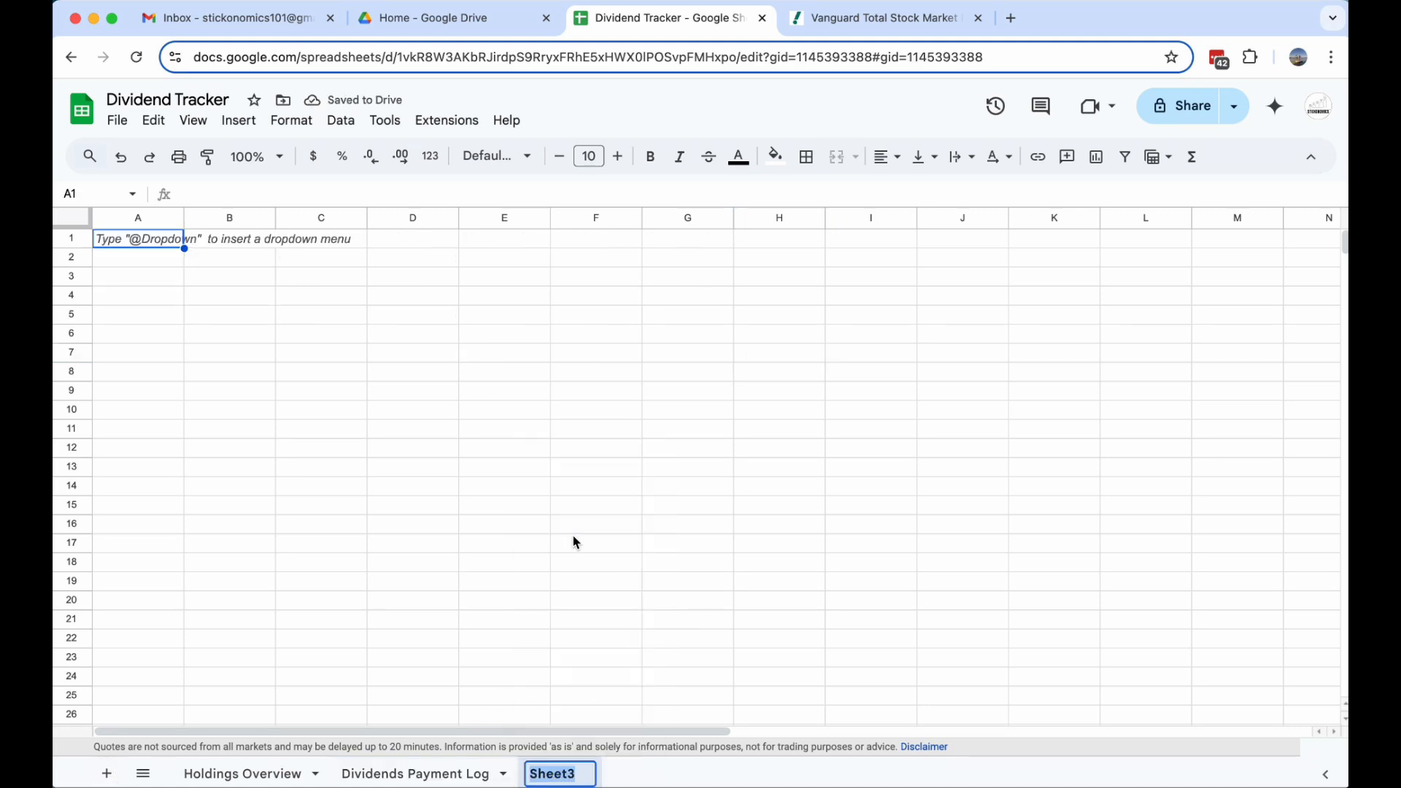
{"action": "type", "text": "Summary Dashboa"}
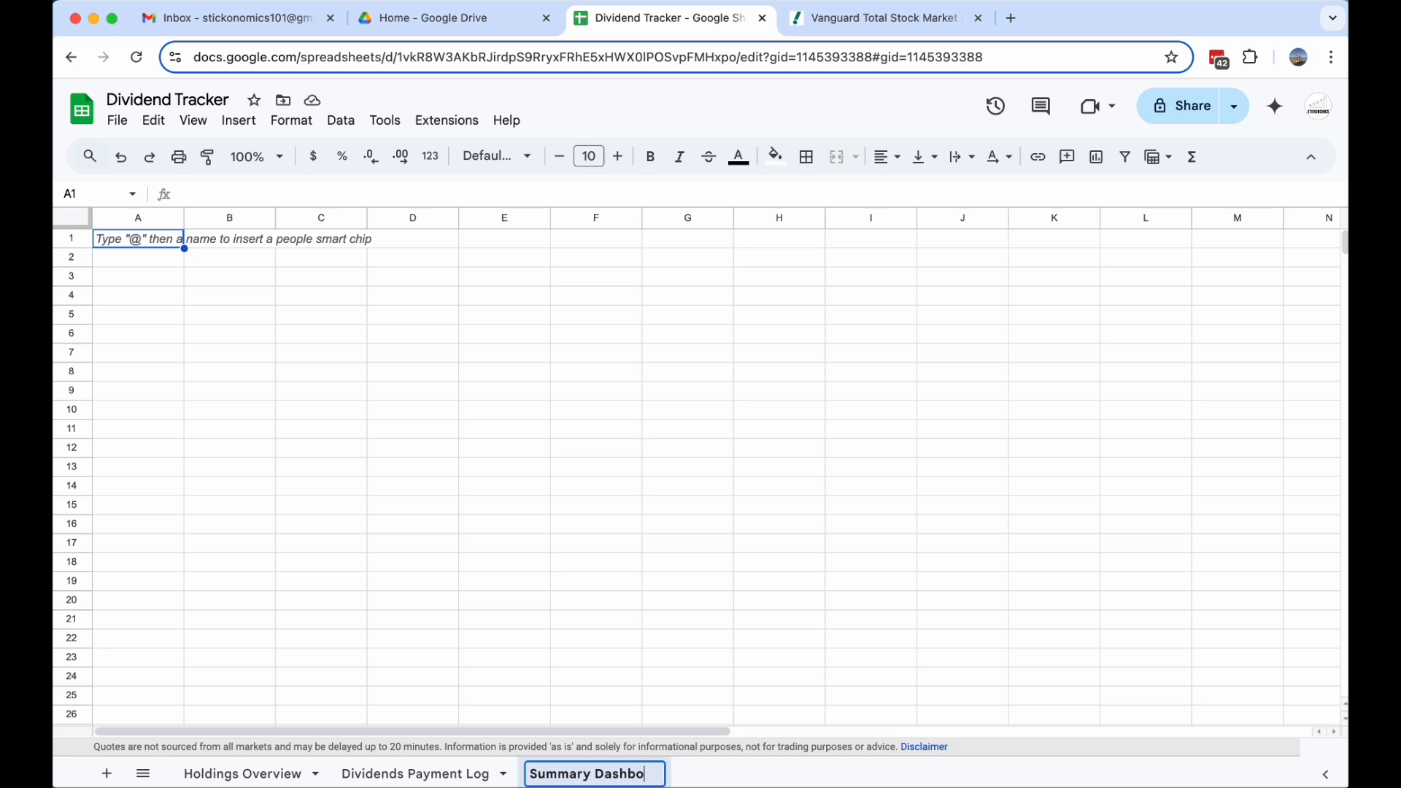
{"action": "type", "text": "rd"}
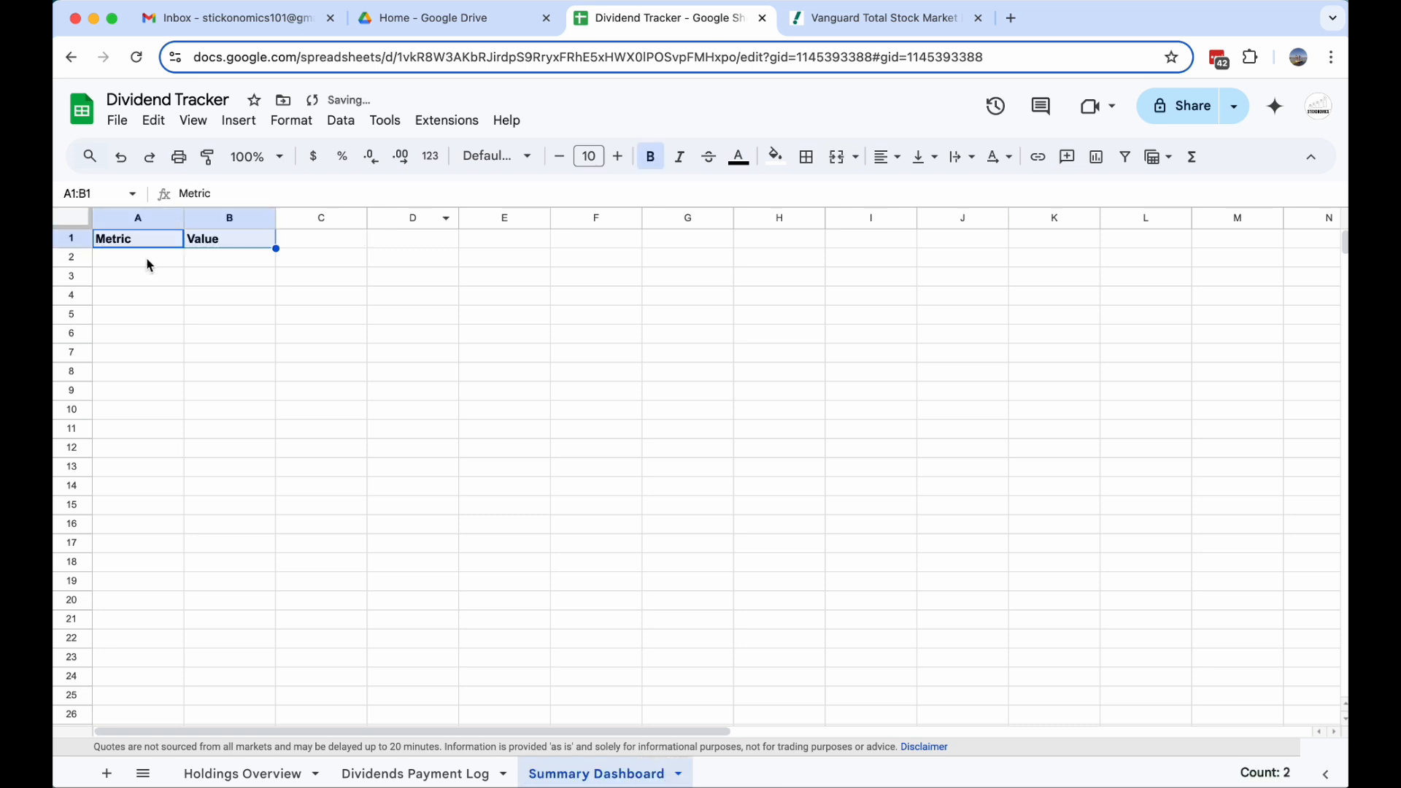
{"action": "left_click", "coordinate": [147, 263]}
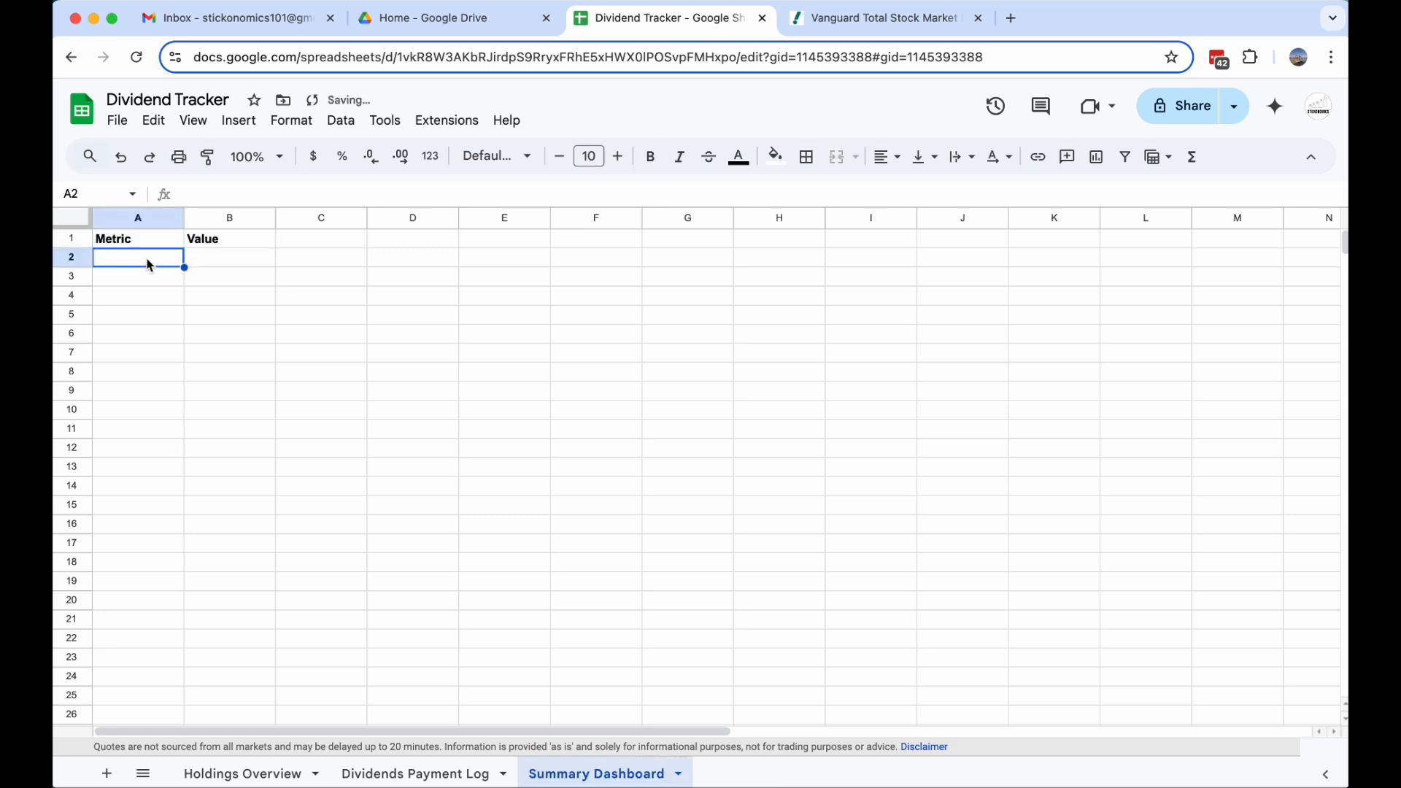
- List the metrics Total Dividends YTD, Average Yield and Total Holdings Value in A2:A4 and fit column A's width to them
{"action": "type", "text": "Tota"}
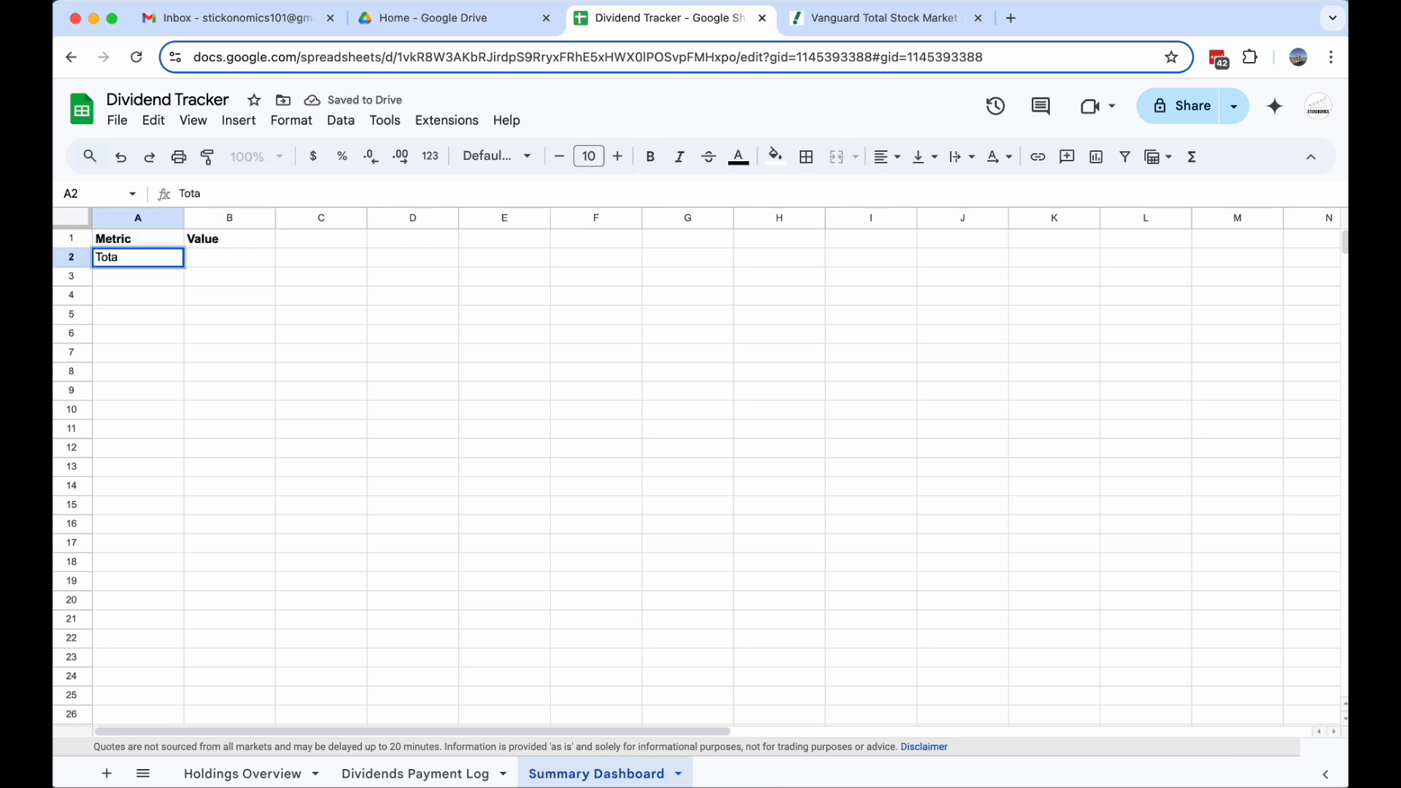
{"action": "type", "text": "l Dividends"}
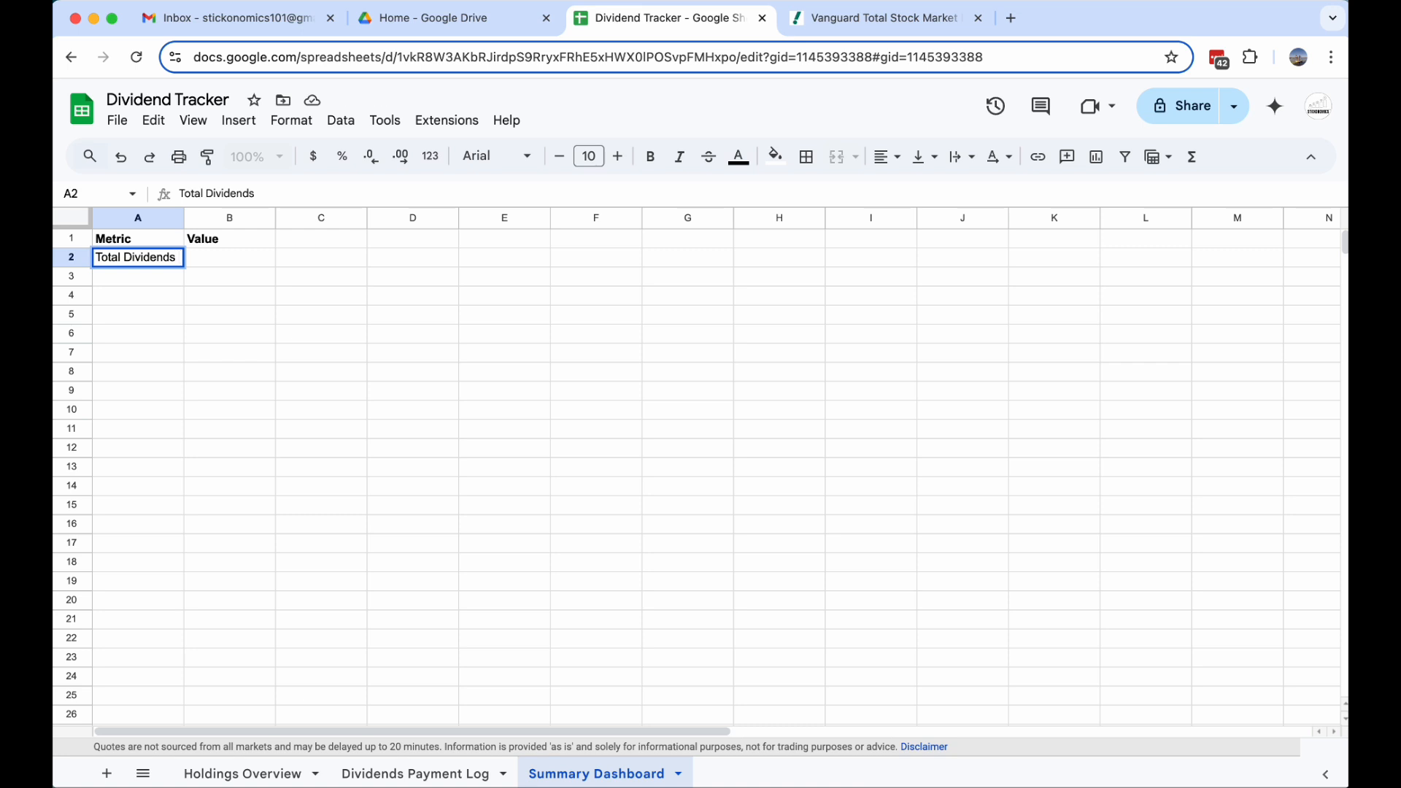
{"action": "type", "text": " YTD"}
{"action": "key", "text": "Return"}
{"action": "type", "text": "Average Yield"}
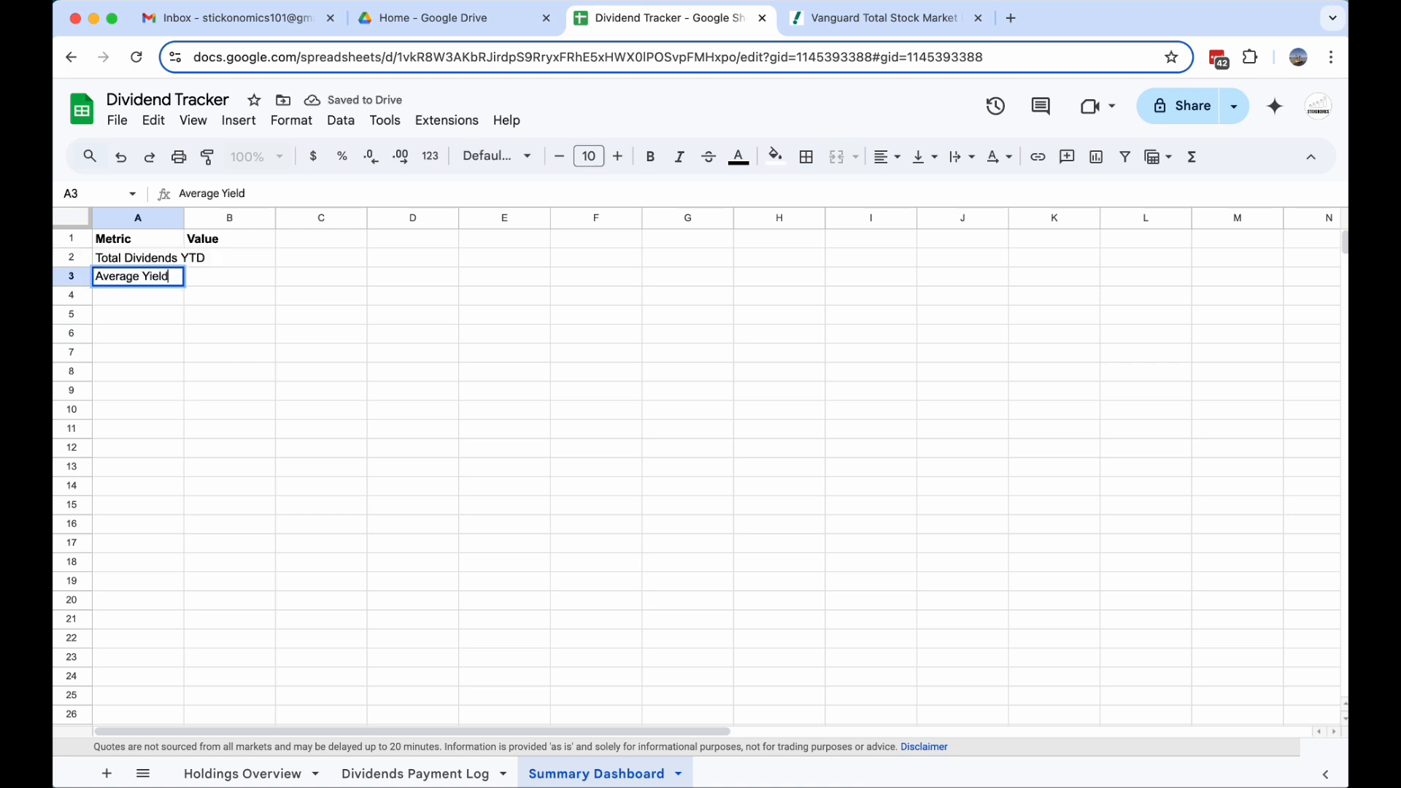
{"action": "key", "text": "Return"}
{"action": "type", "text": "Total Holdings Value"}
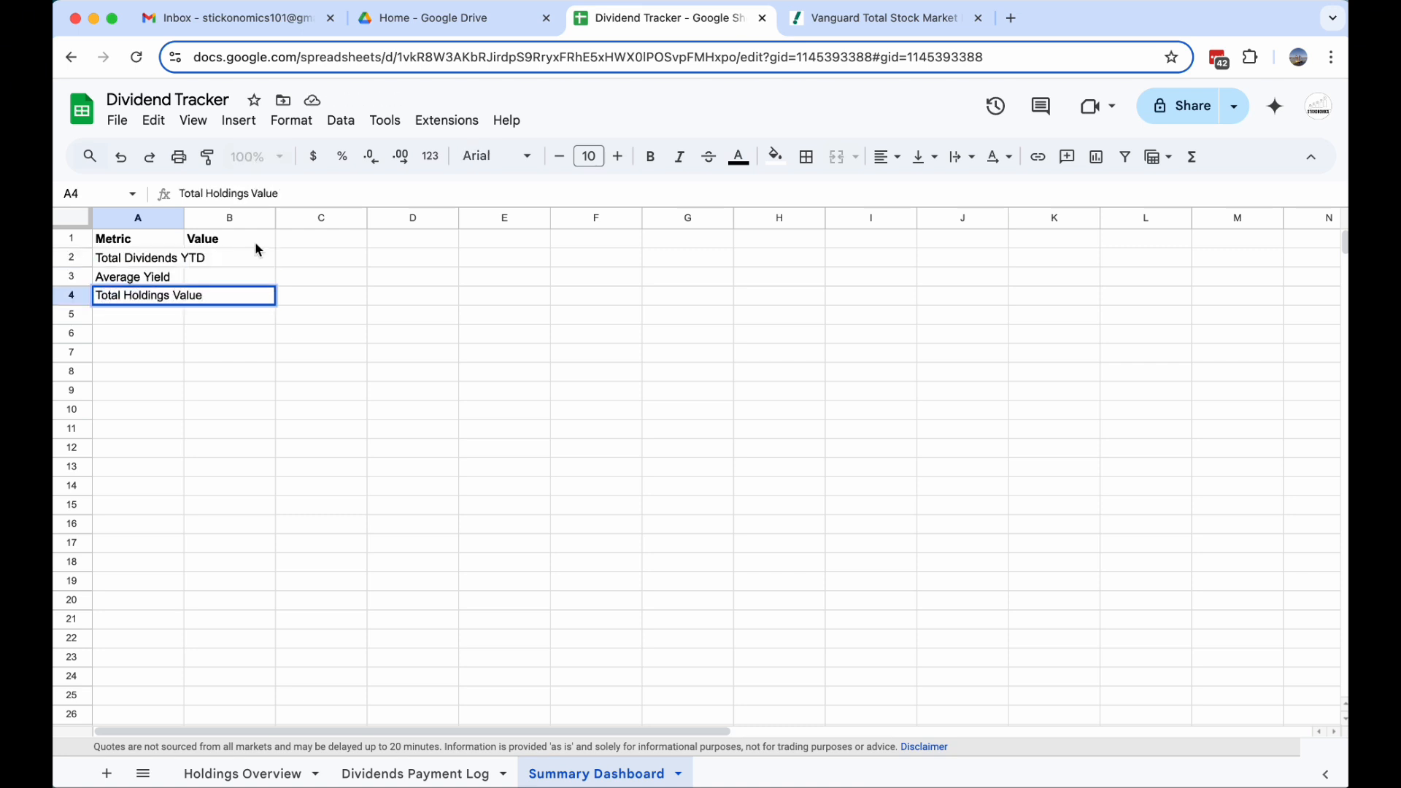
{"action": "left_click", "coordinate": [310, 259]}
{"action": "double_click", "coordinate": [184, 219]}
- Link the Total Dividends YTD value in B2 to the payment total in F7 of Dividends Payment Log
{"action": "left_click", "coordinate": [267, 266]}
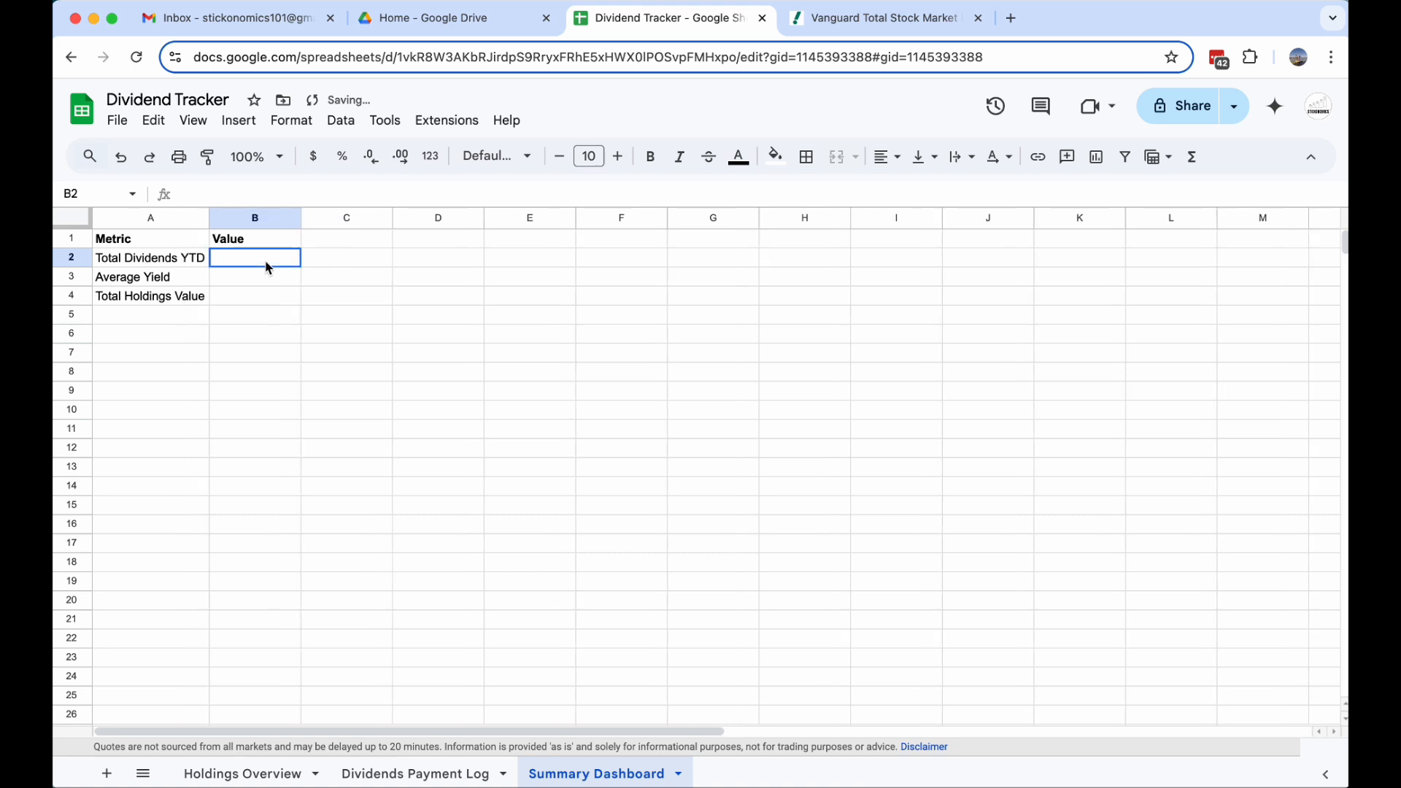
{"action": "type", "text": "="}
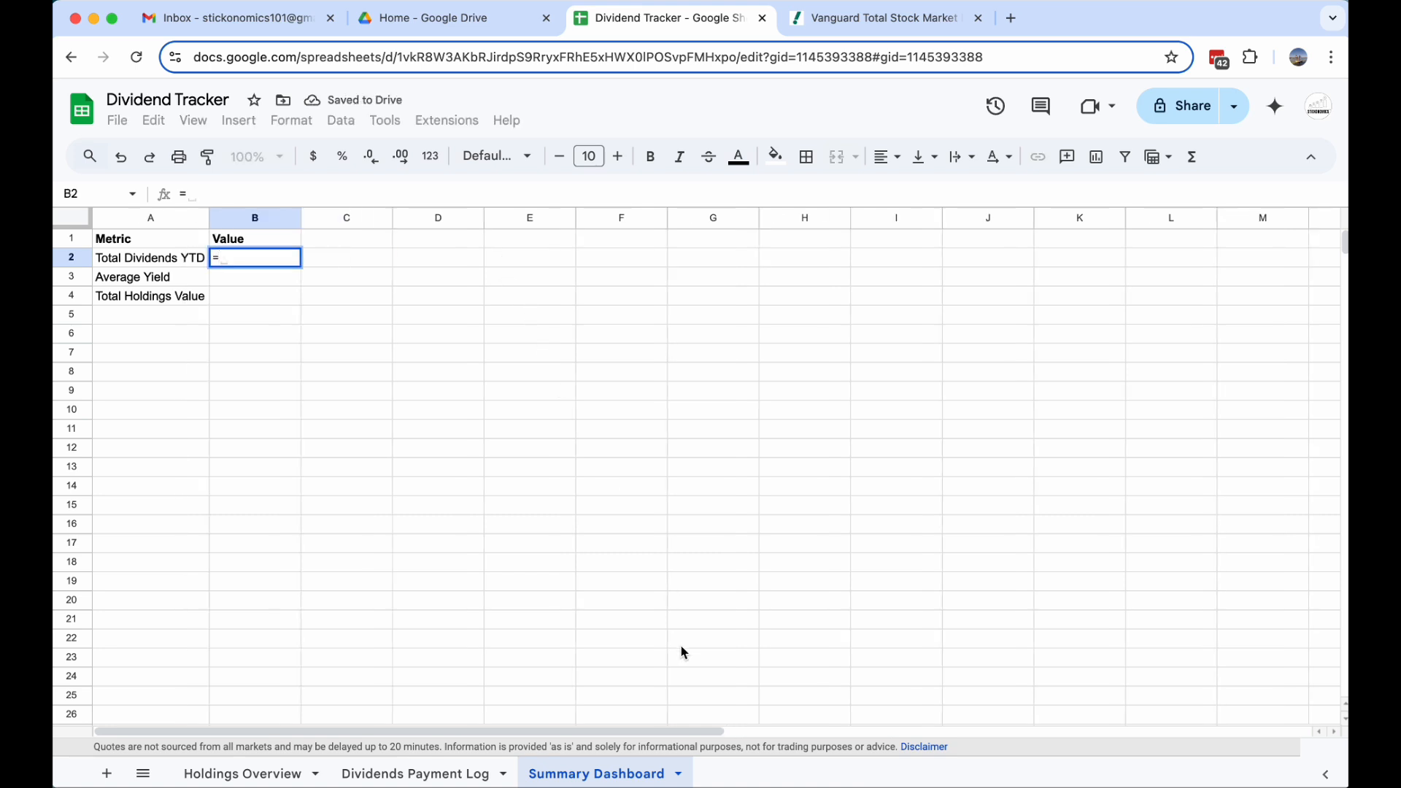
{"action": "left_click", "coordinate": [440, 772]}
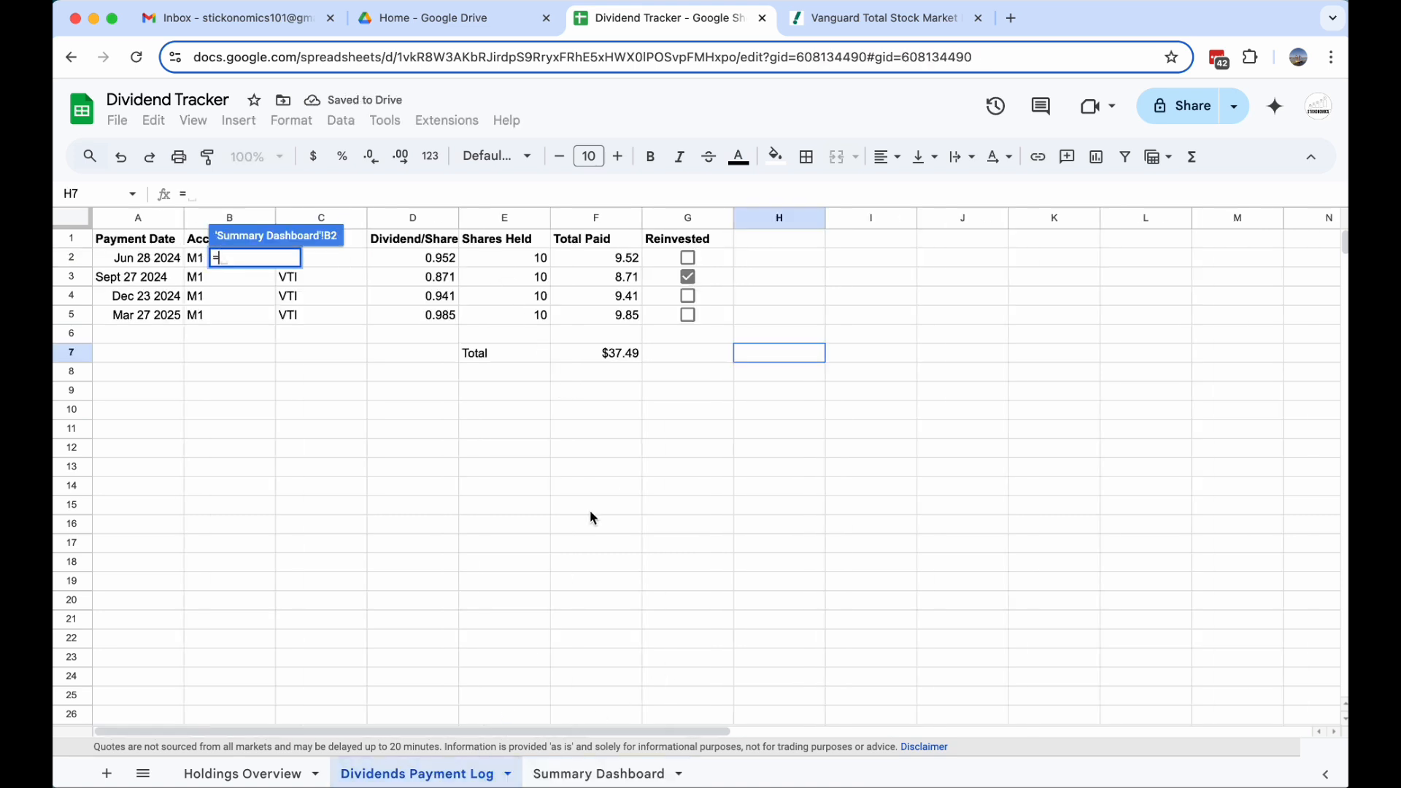
{"action": "left_click", "coordinate": [625, 360]}
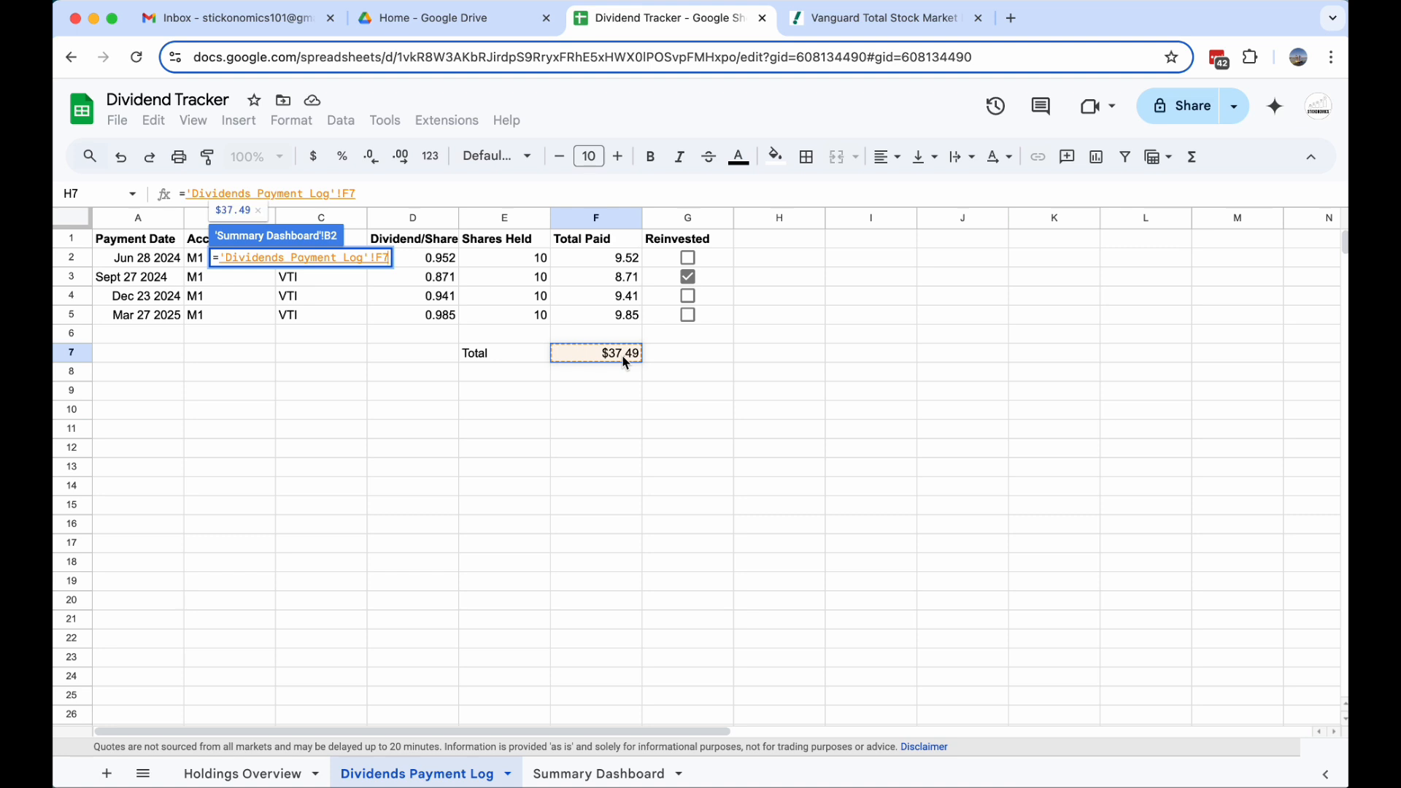
{"action": "key", "text": "Return"}
- Calculate the Average Yield in B3 as the average of F2:F4 on Holdings Overview
{"action": "type", "text": "="}
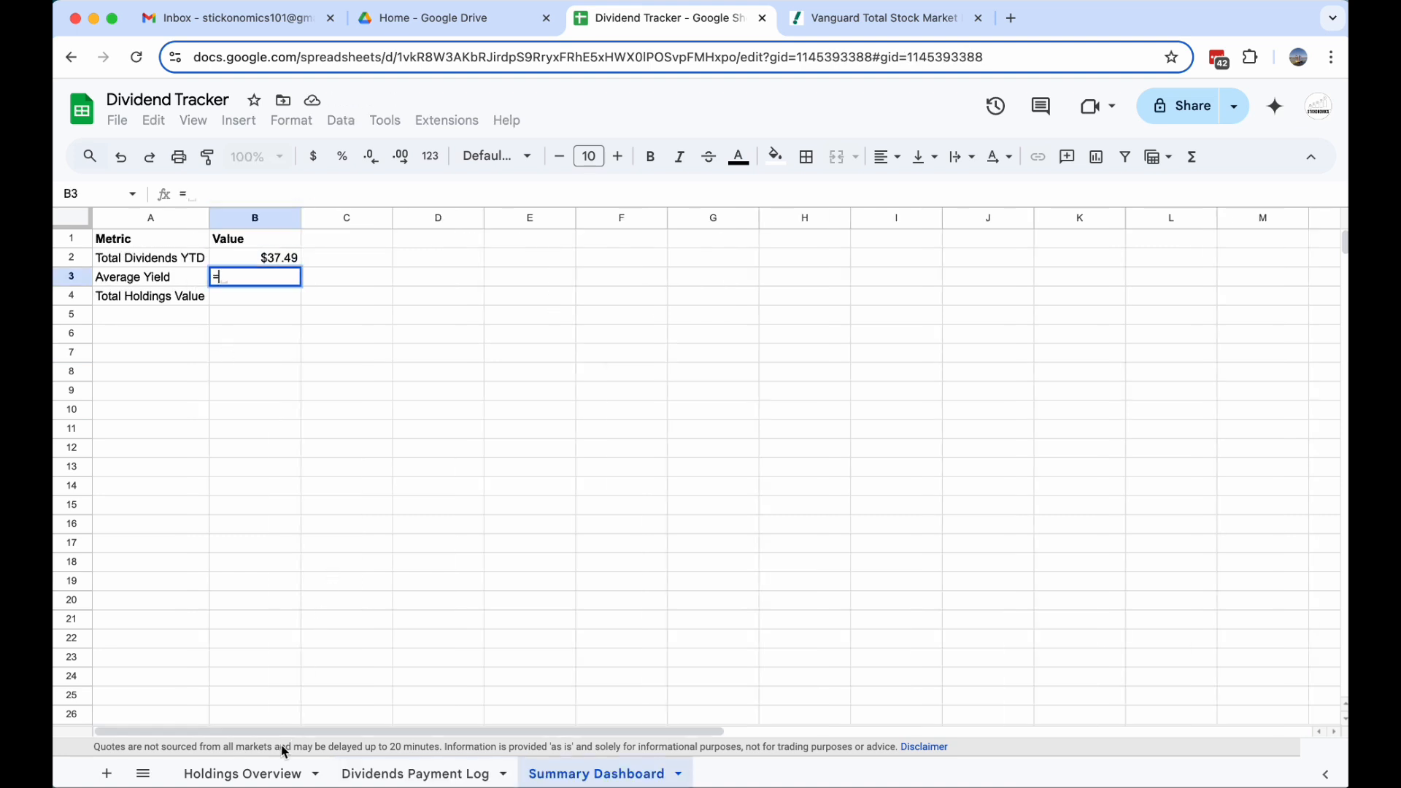
{"action": "type", "text": "average("}
{"action": "left_click", "coordinate": [243, 774]}
{"action": "left_click_drag", "start_coordinate": [646, 263], "coordinate": [633, 286]}
{"action": "type", "text": ")"}
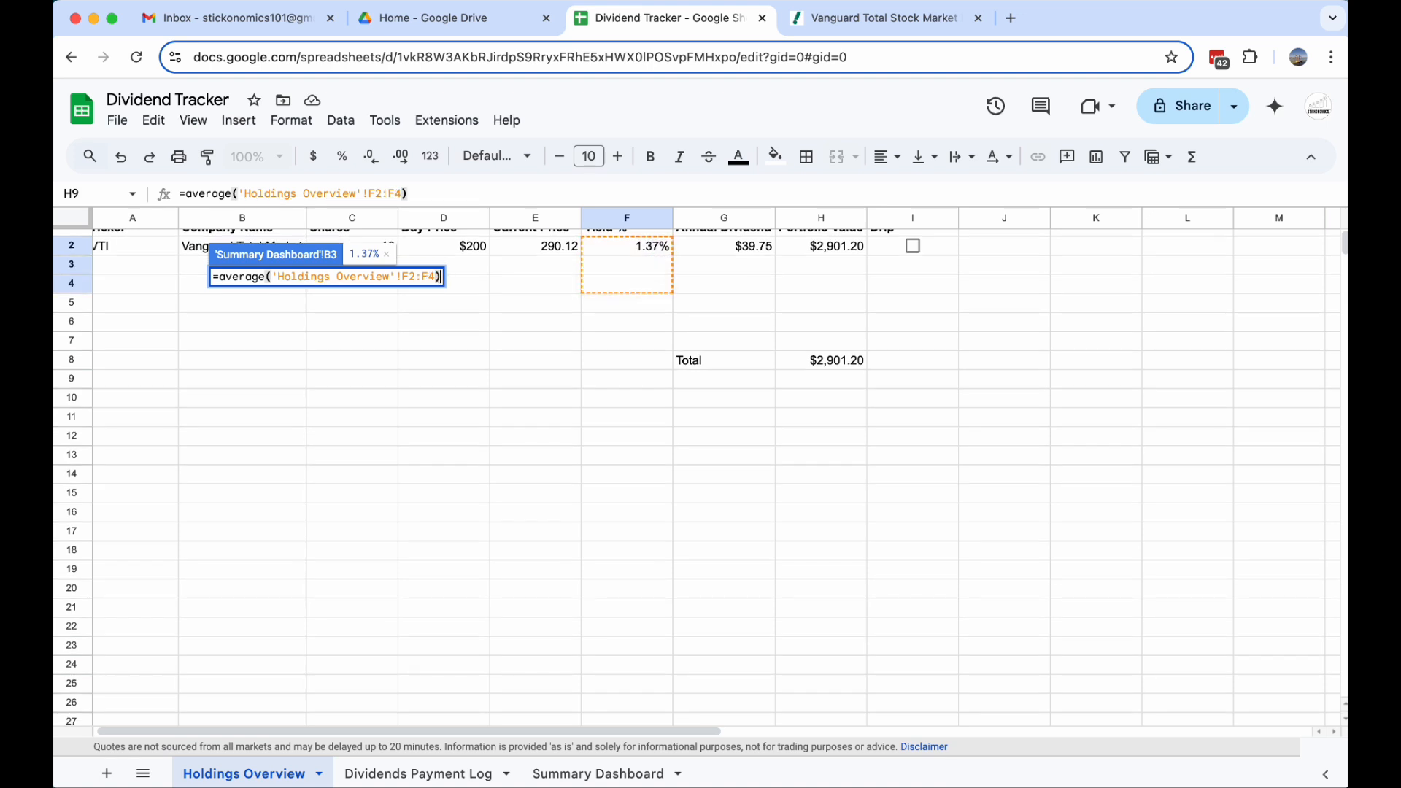
{"action": "key", "text": "Return"}
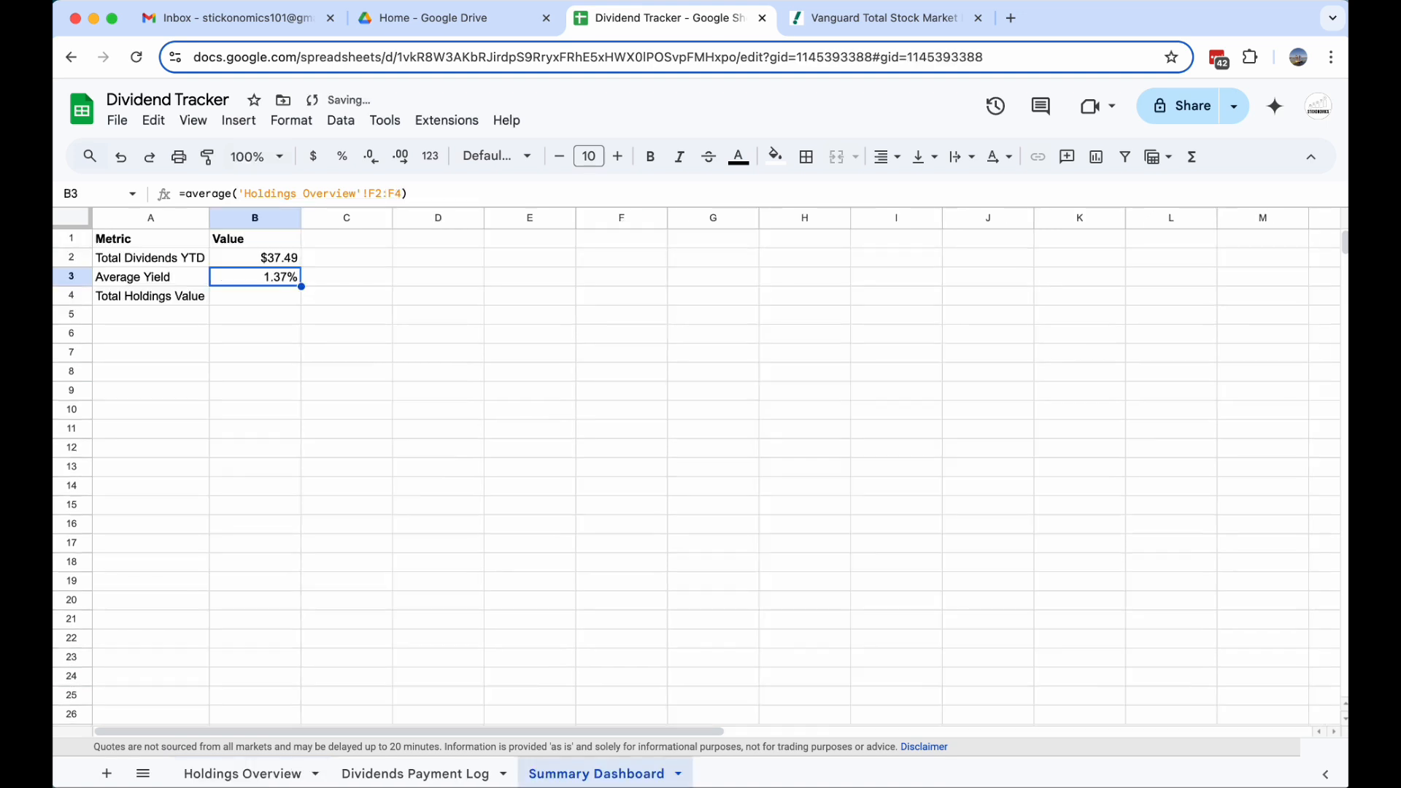
- Link the Total Holdings Value in B4 to the portfolio total in H8 of Holdings Overview
{"action": "left_click", "coordinate": [261, 299]}
{"action": "type", "text": "="}
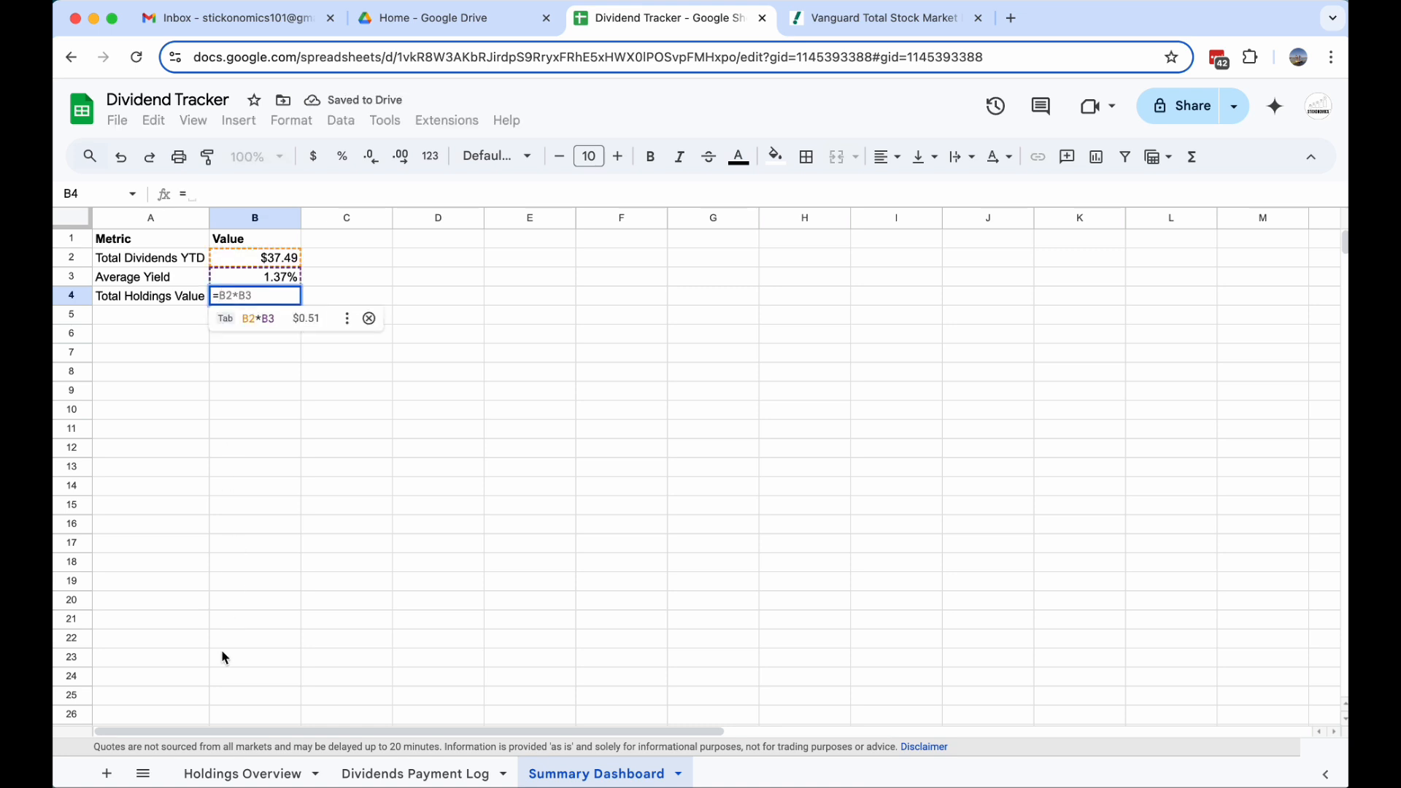
{"action": "left_click", "coordinate": [242, 774]}
{"action": "left_click", "coordinate": [845, 362]}
{"action": "key", "text": "Return"}
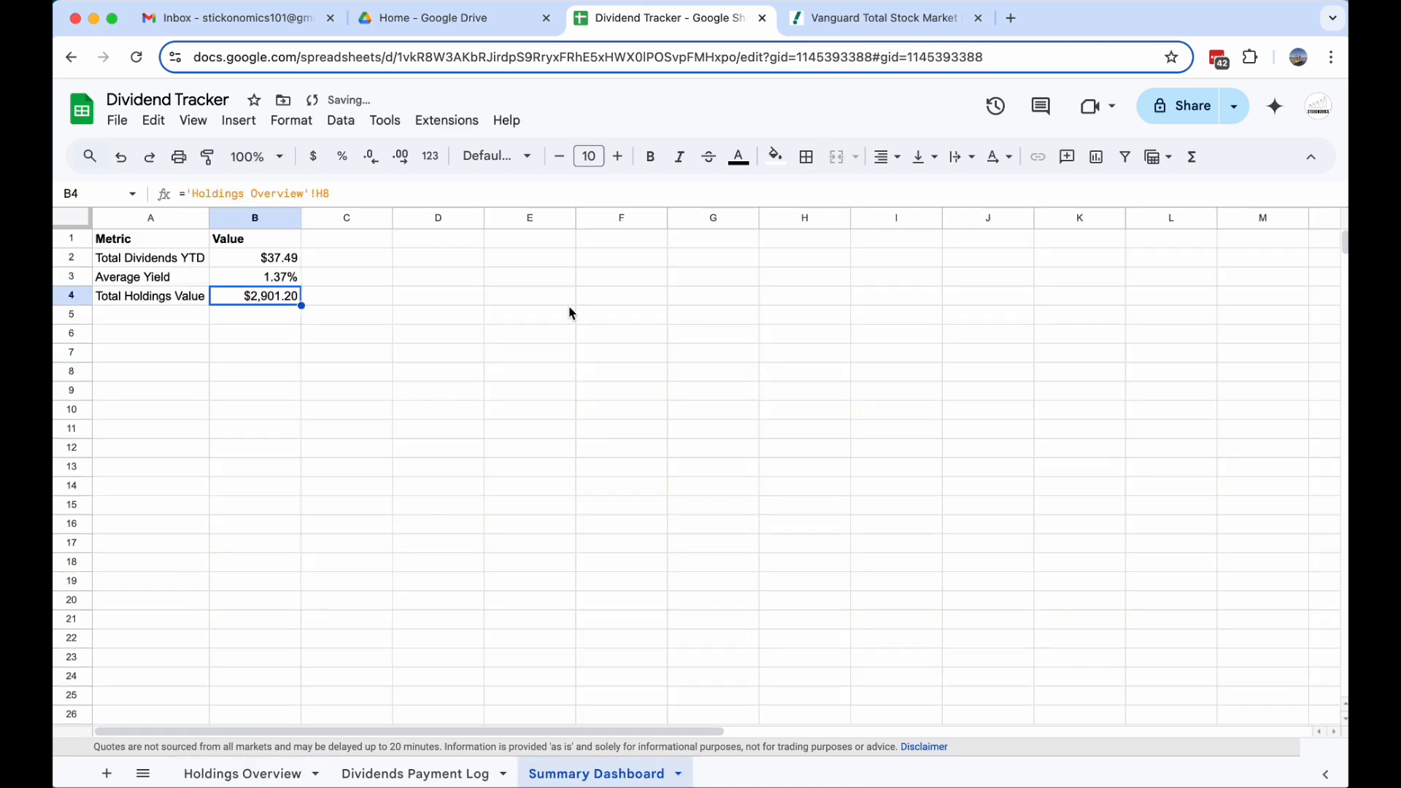
{"action": "left_click", "coordinate": [413, 335]}
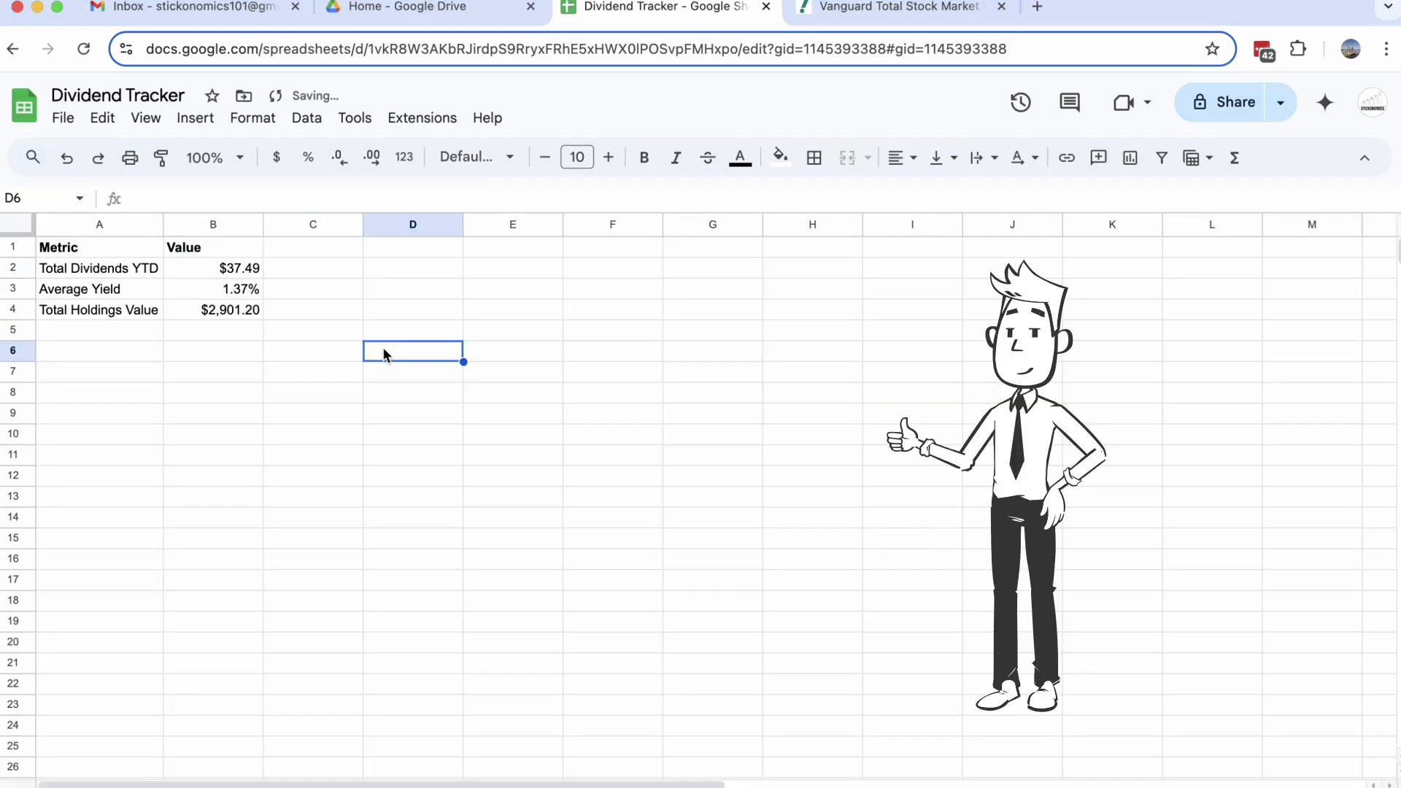